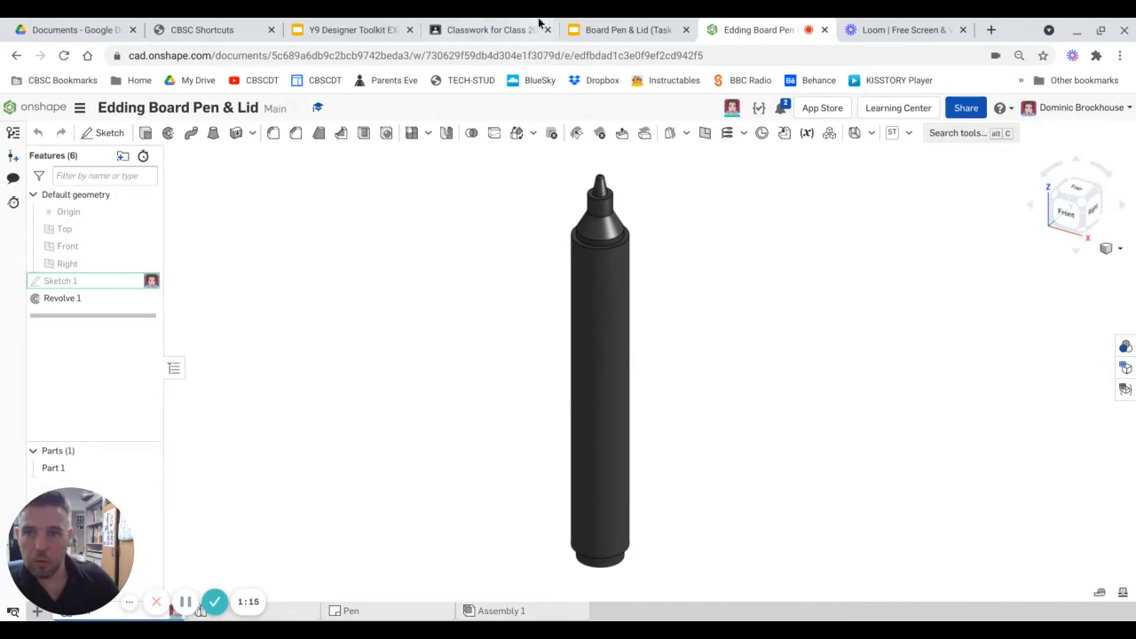
Review the dimensioned pen profile on the Board Pen & Lid slide in Google Slides and return to the Onshape document.
{"action": "left_click", "coordinate": [621, 29]}
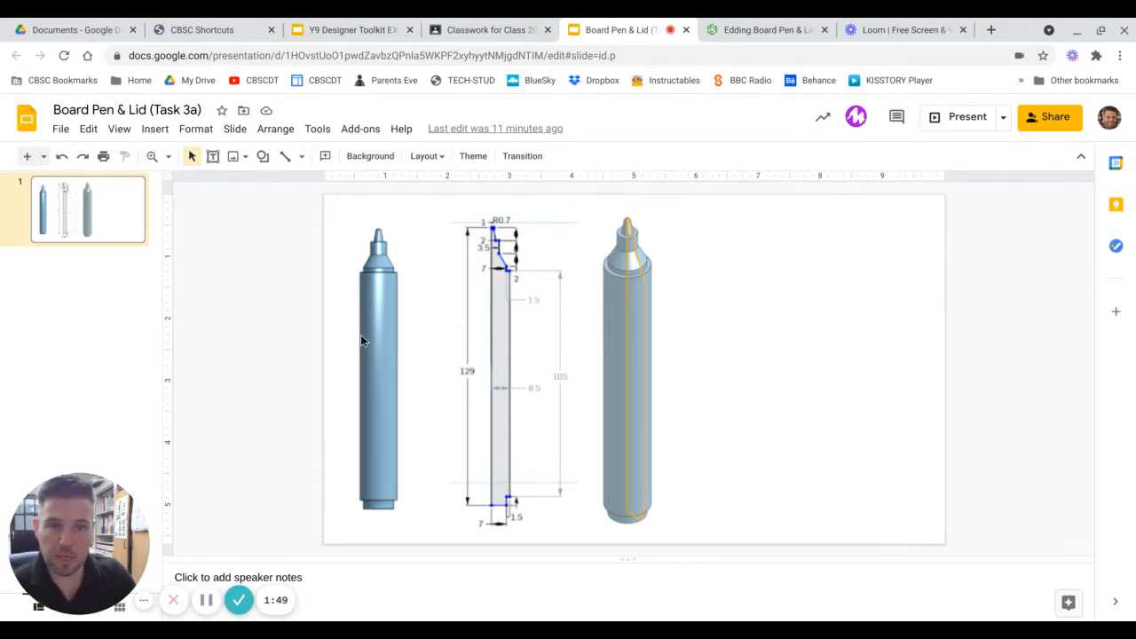
{"action": "left_click", "coordinate": [755, 32]}
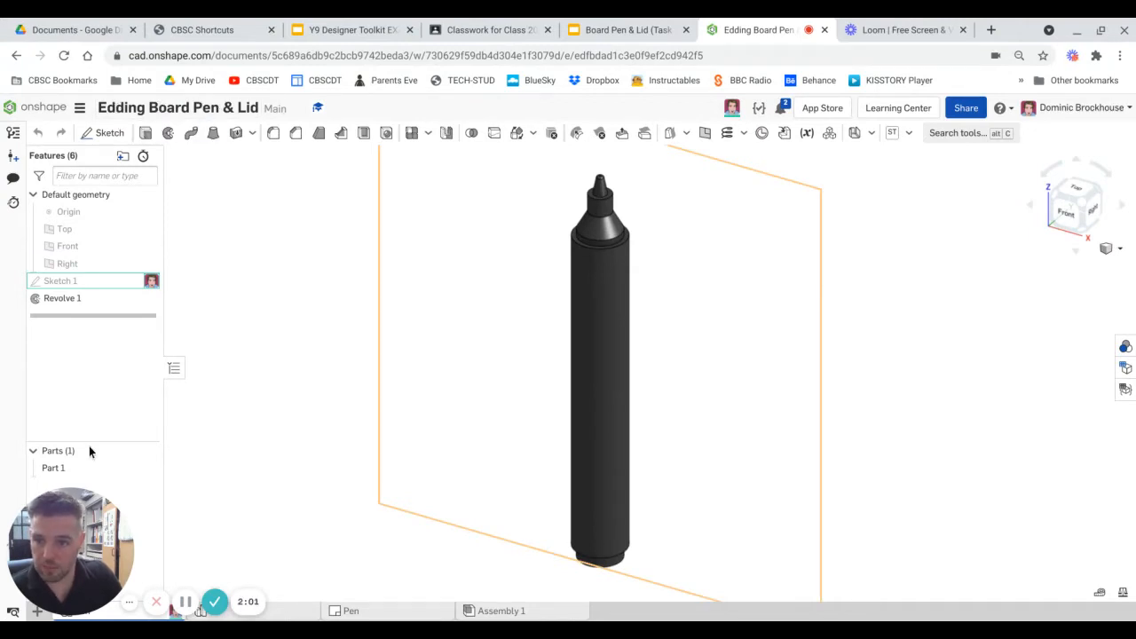
Create a new Part Studio in the Edding Board Pen & Lid document and open it.
{"action": "left_click_drag", "start_coordinate": [82, 548], "coordinate": [172, 384]}
{"action": "left_click", "coordinate": [38, 612]}
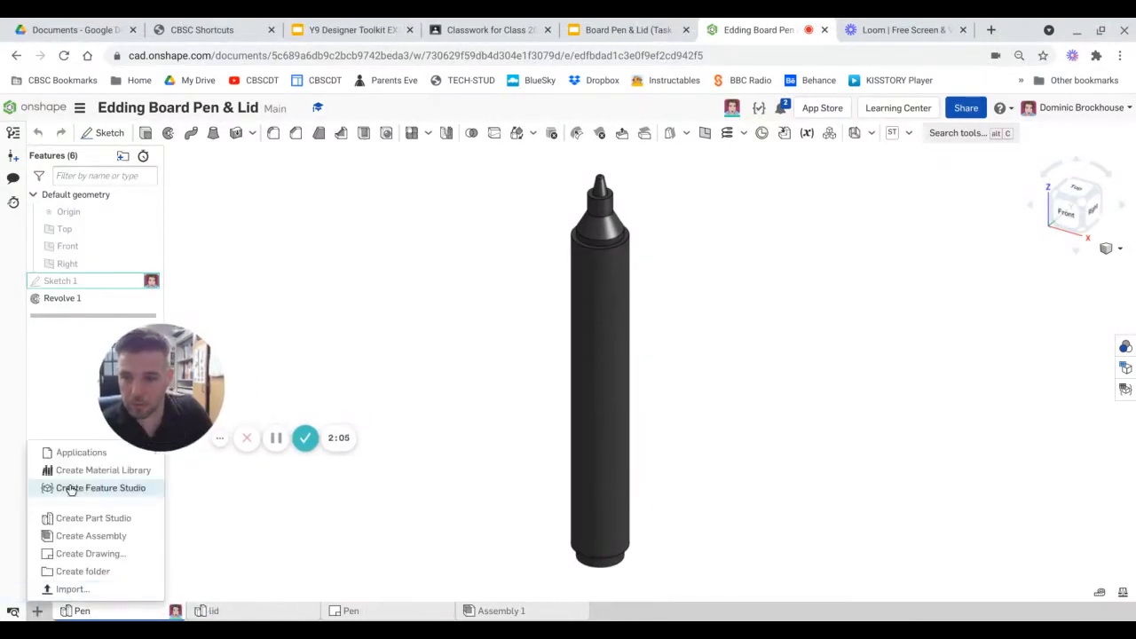
{"action": "left_click", "coordinate": [92, 520]}
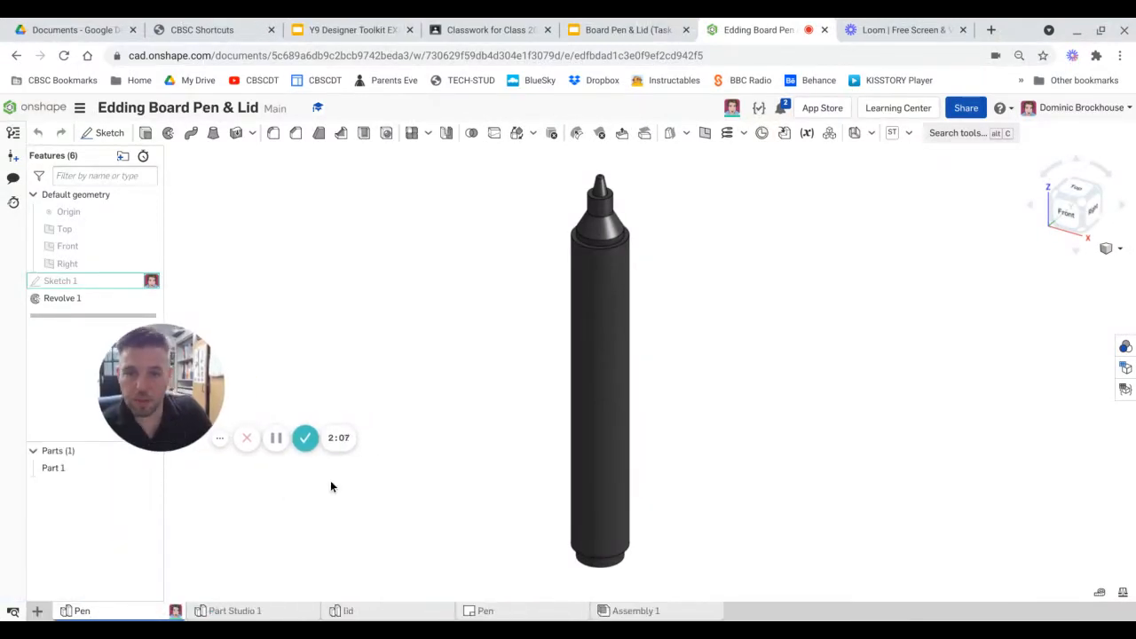
{"action": "left_click", "coordinate": [206, 609]}
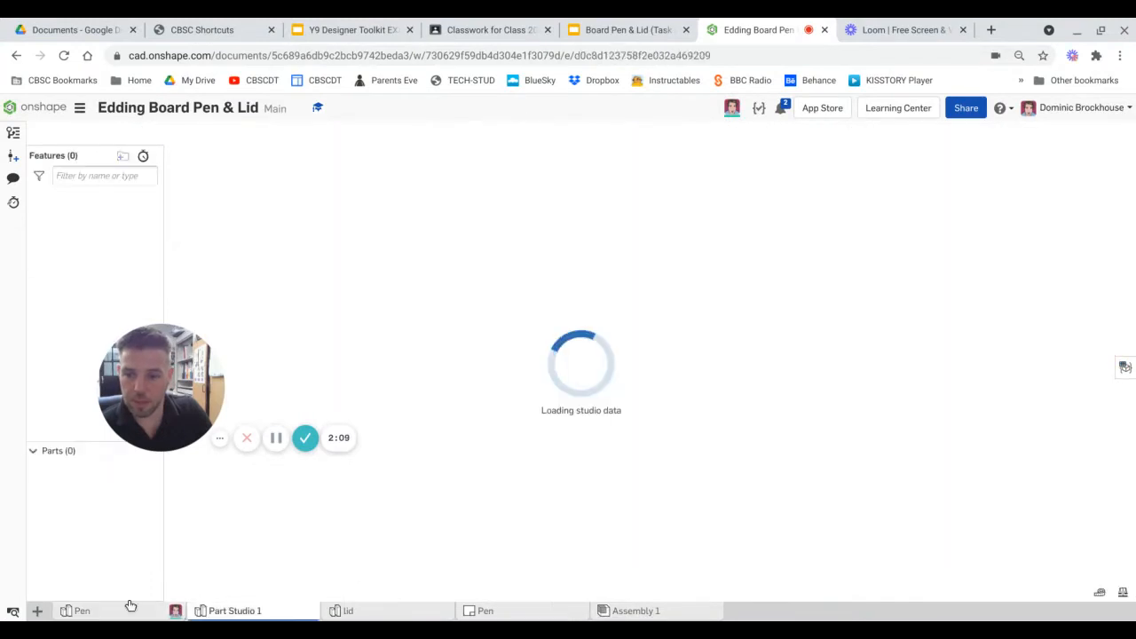
{"action": "left_click_drag", "start_coordinate": [177, 392], "coordinate": [85, 534]}
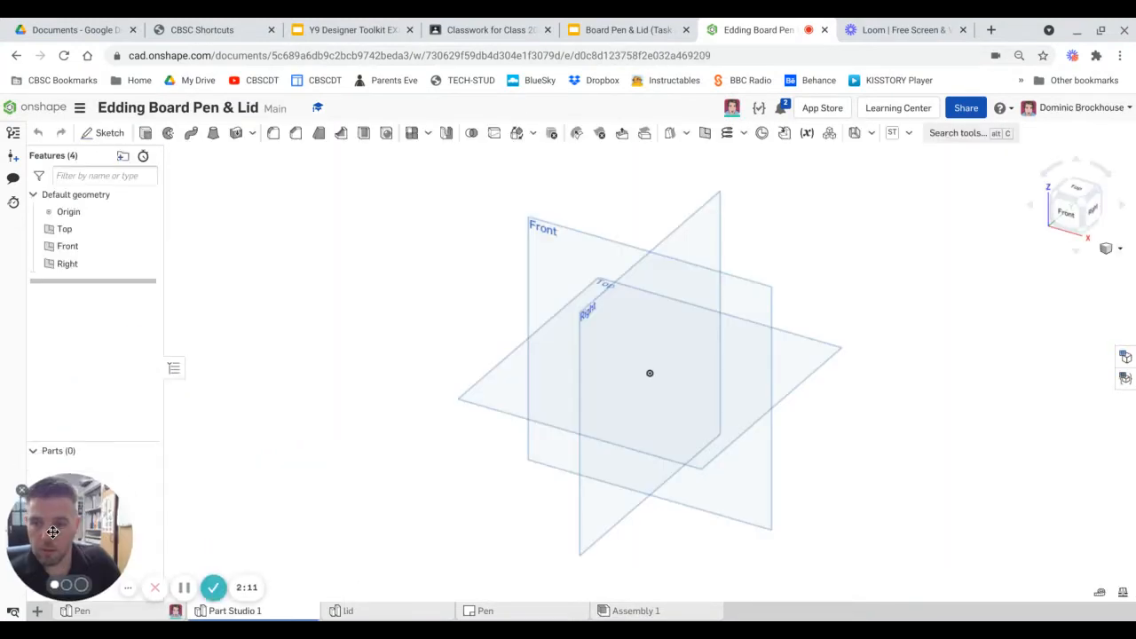
Rename the new Part Studio as Board Pen.
{"action": "right_click", "coordinate": [250, 612]}
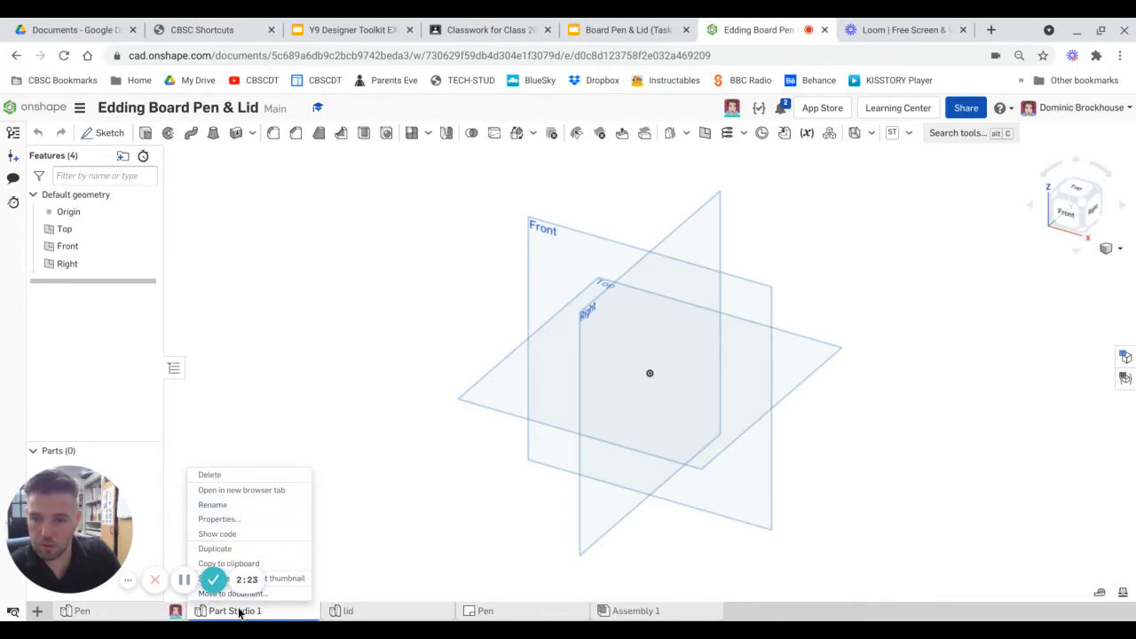
{"action": "left_click", "coordinate": [224, 508]}
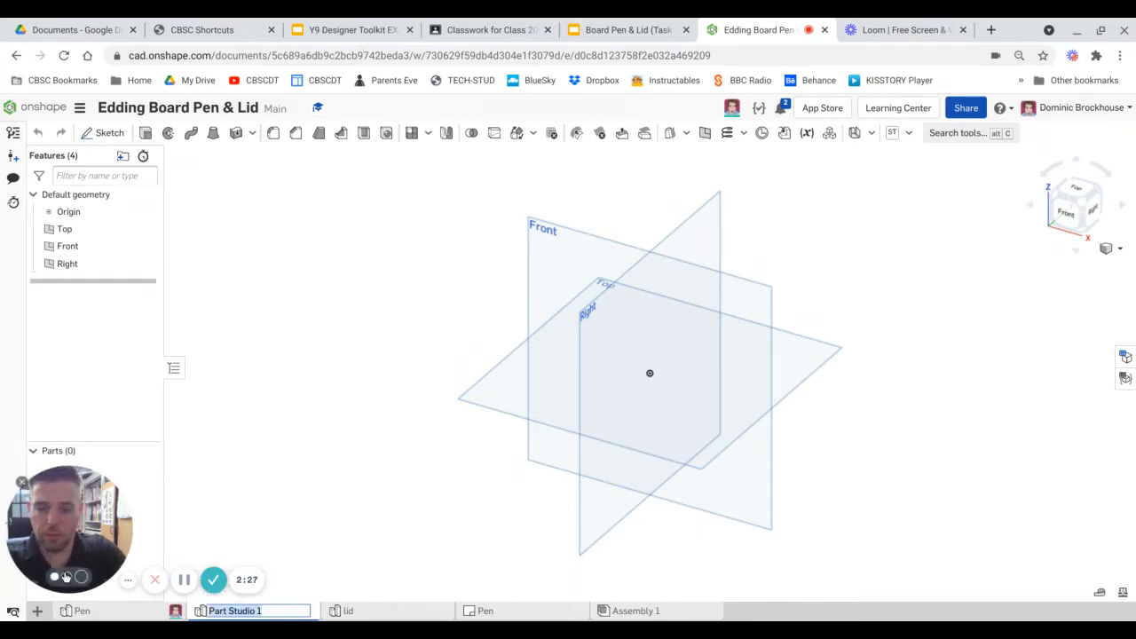
{"action": "type", "text": "Pen"}
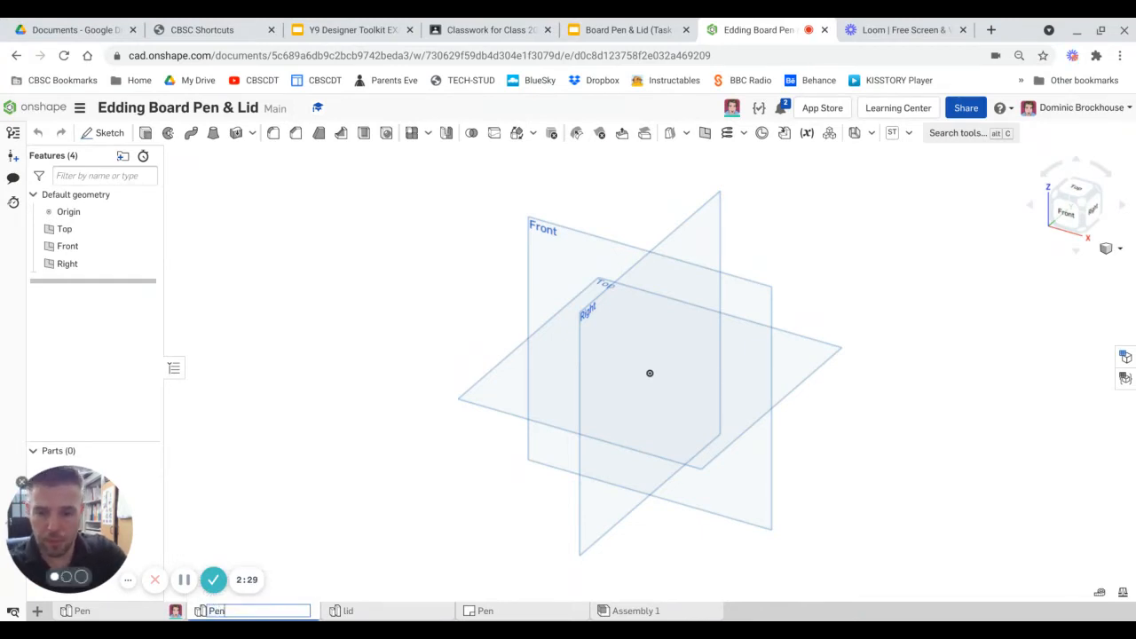
{"action": "key", "text": "BackSpace"}
{"action": "key", "text": "BackSpace"}
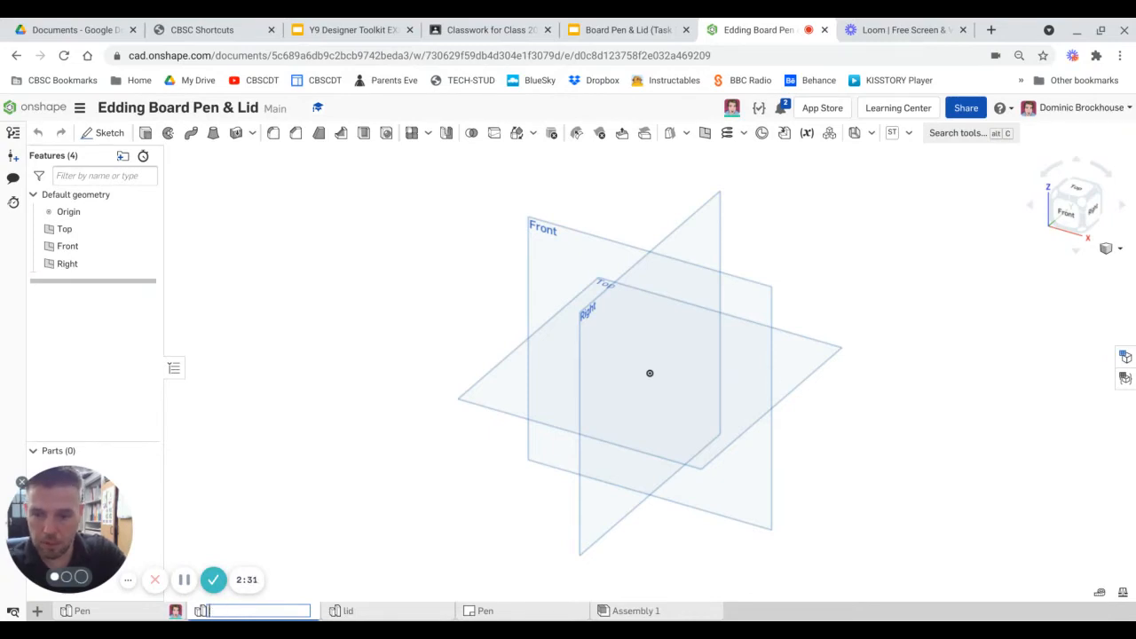
{"action": "type", "text": "Board Pen"}
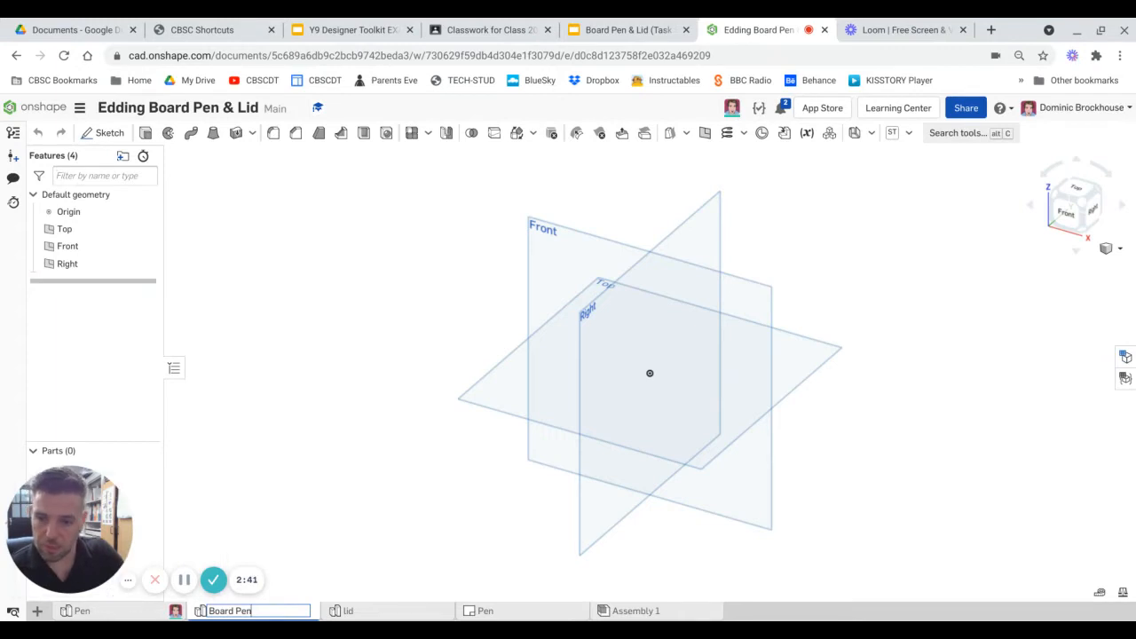
{"action": "key", "text": "Return"}
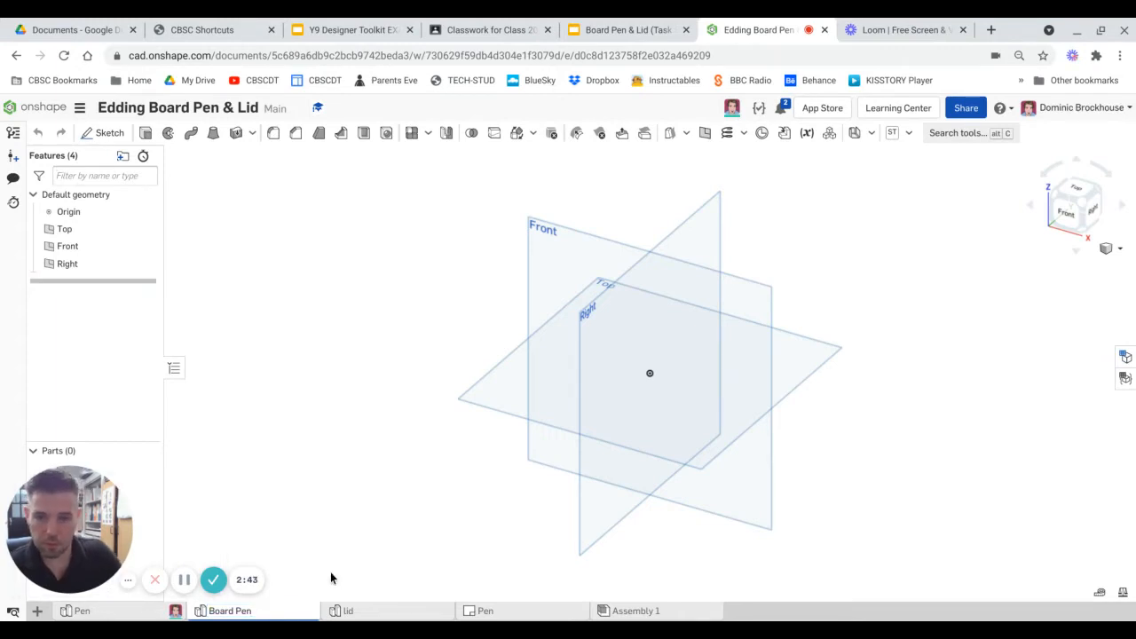
{"action": "mouse_move", "coordinate": [250, 614]}
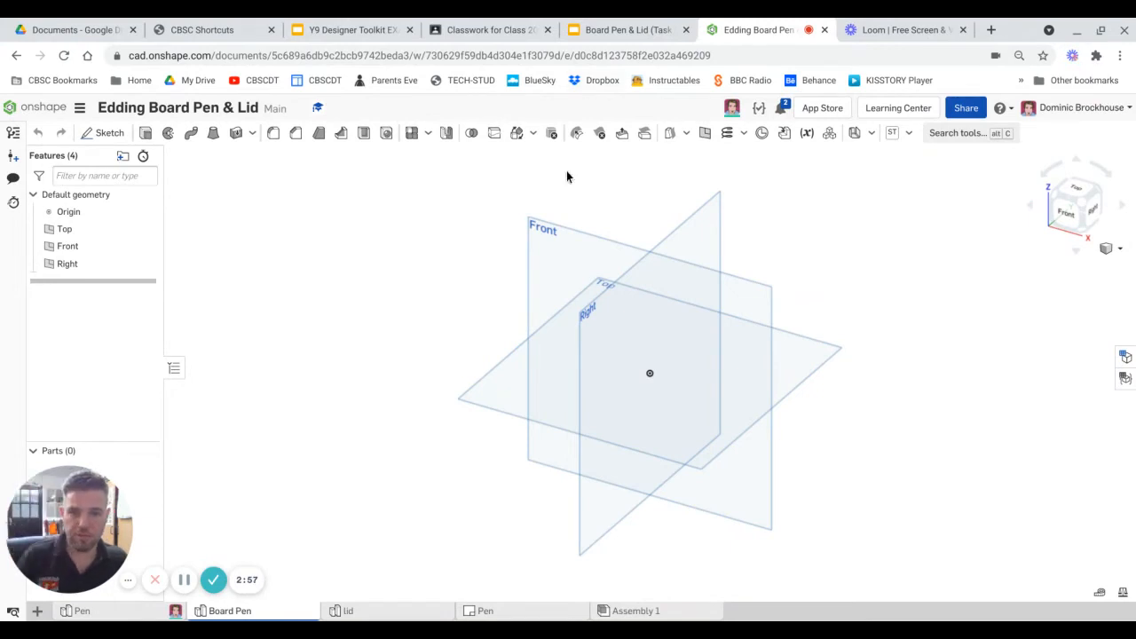
Start a sketch on the Front plane and view it normal to the sketch plane.
{"action": "left_click", "coordinate": [552, 234]}
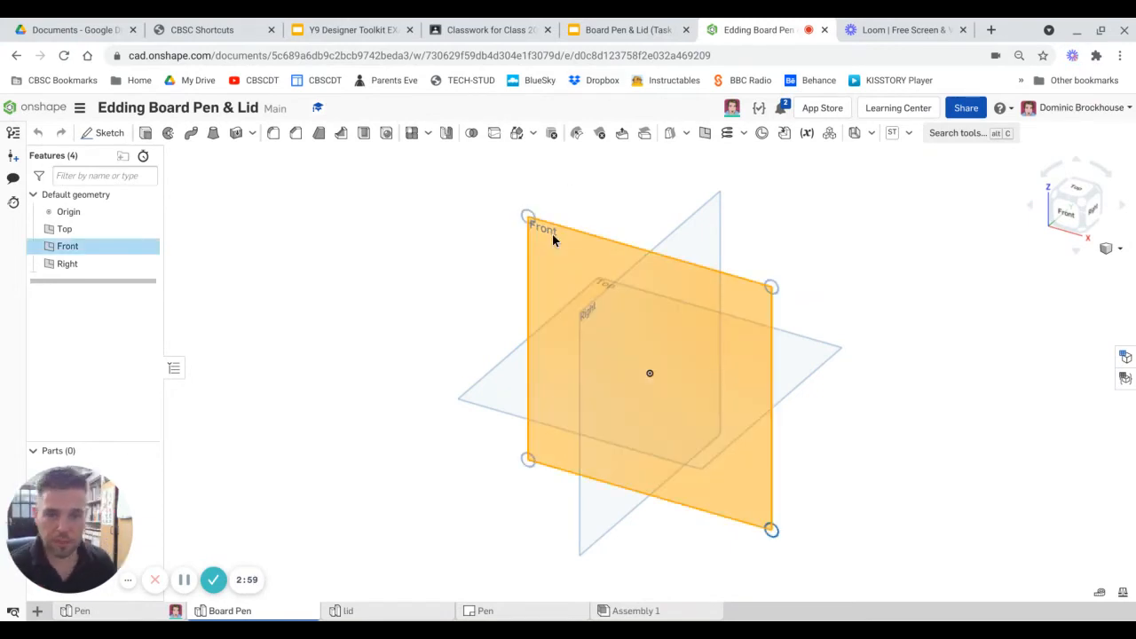
{"action": "left_click", "coordinate": [110, 133]}
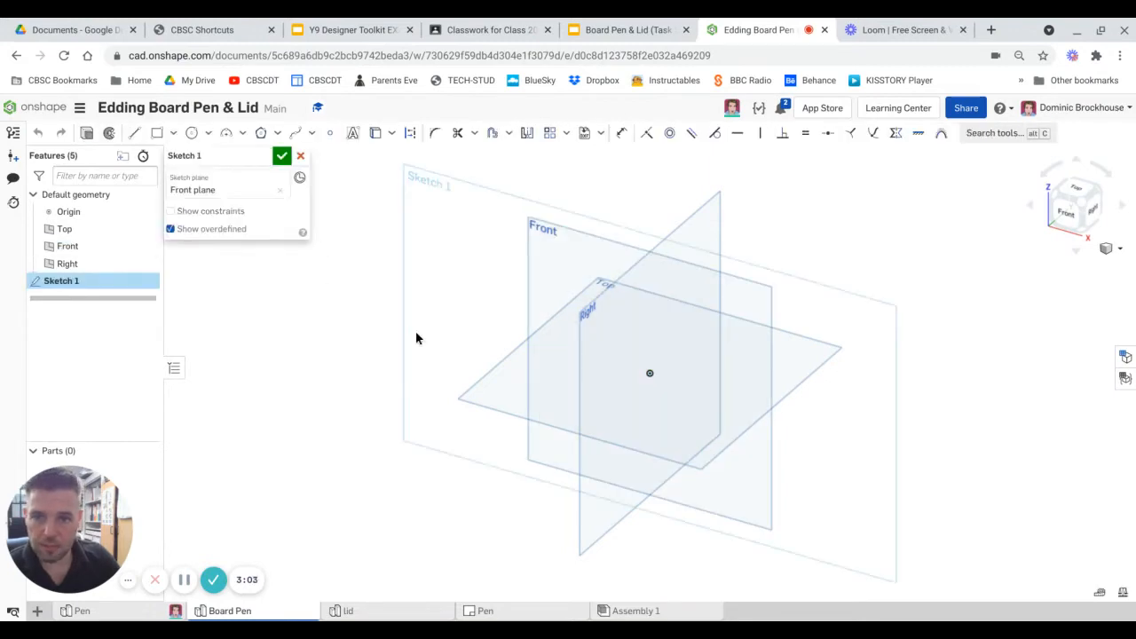
{"action": "right_click", "coordinate": [350, 266]}
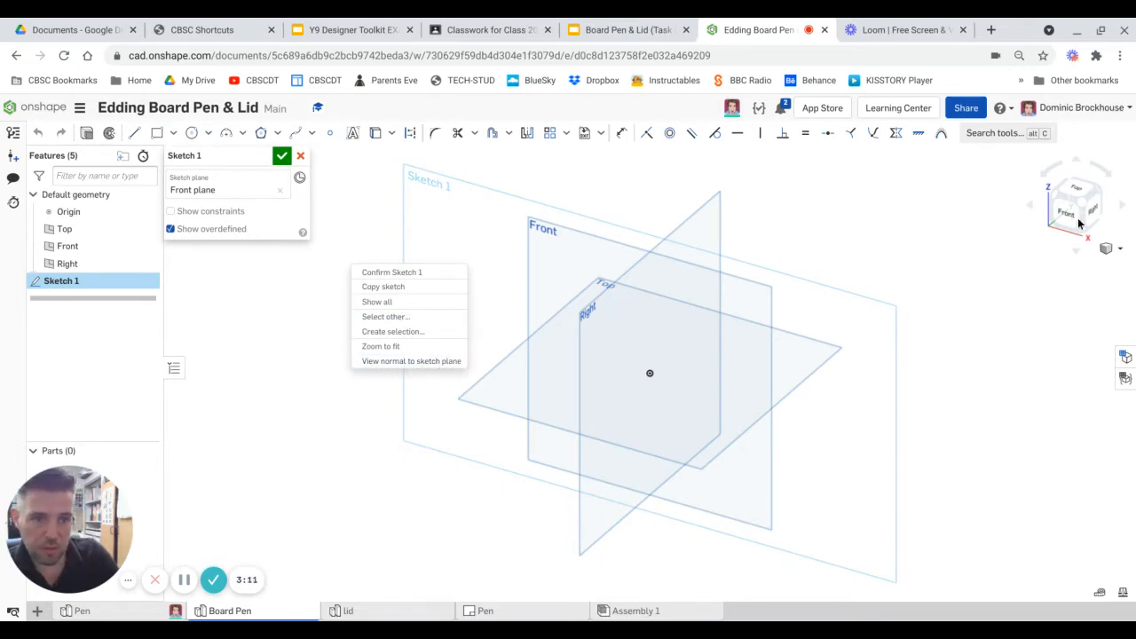
{"action": "left_click", "coordinate": [390, 364]}
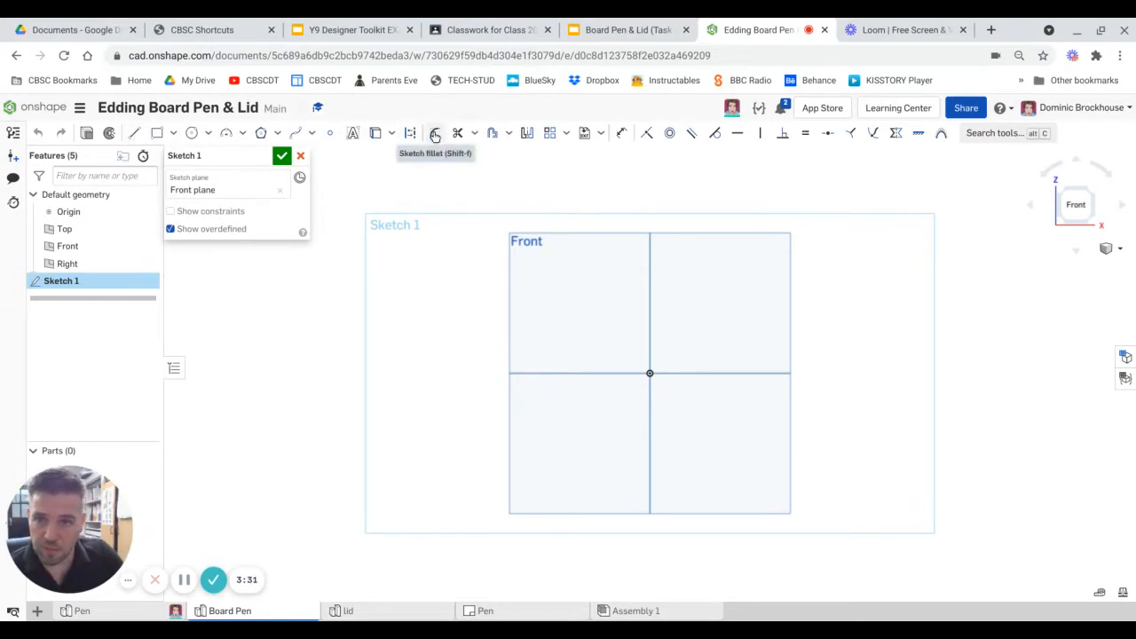
Sketch a closed narrow upright rectangle from the origin with the Line tool, about 77 mm tall and 9 mm wide.
{"action": "left_click", "coordinate": [135, 133]}
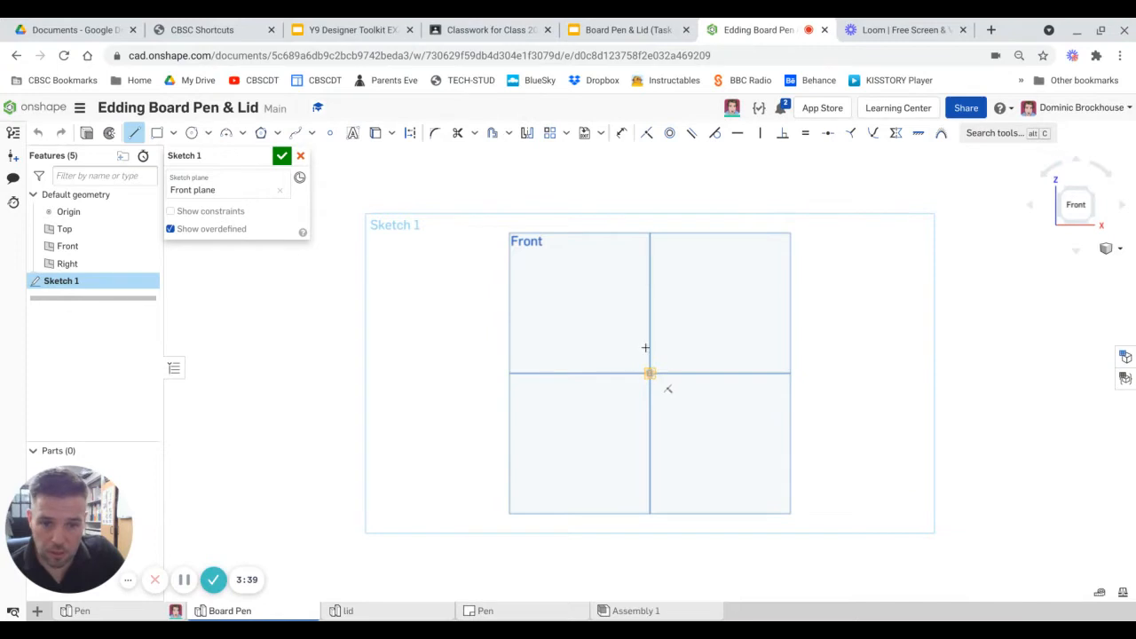
{"action": "left_click", "coordinate": [649, 374]}
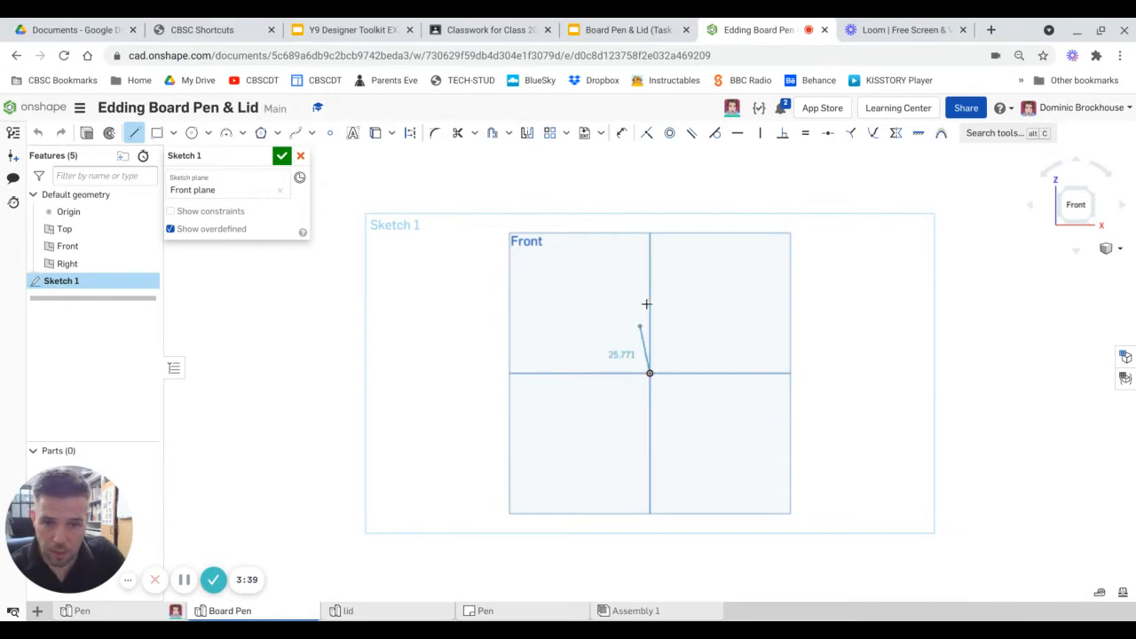
{"action": "left_click", "coordinate": [650, 229]}
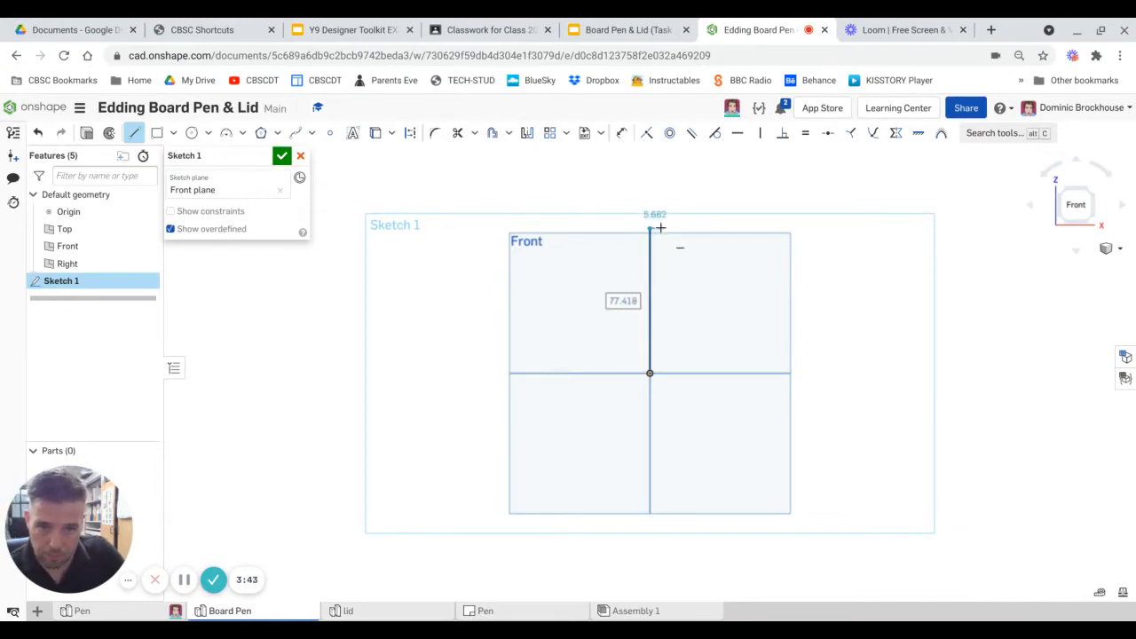
{"action": "left_click", "coordinate": [666, 228]}
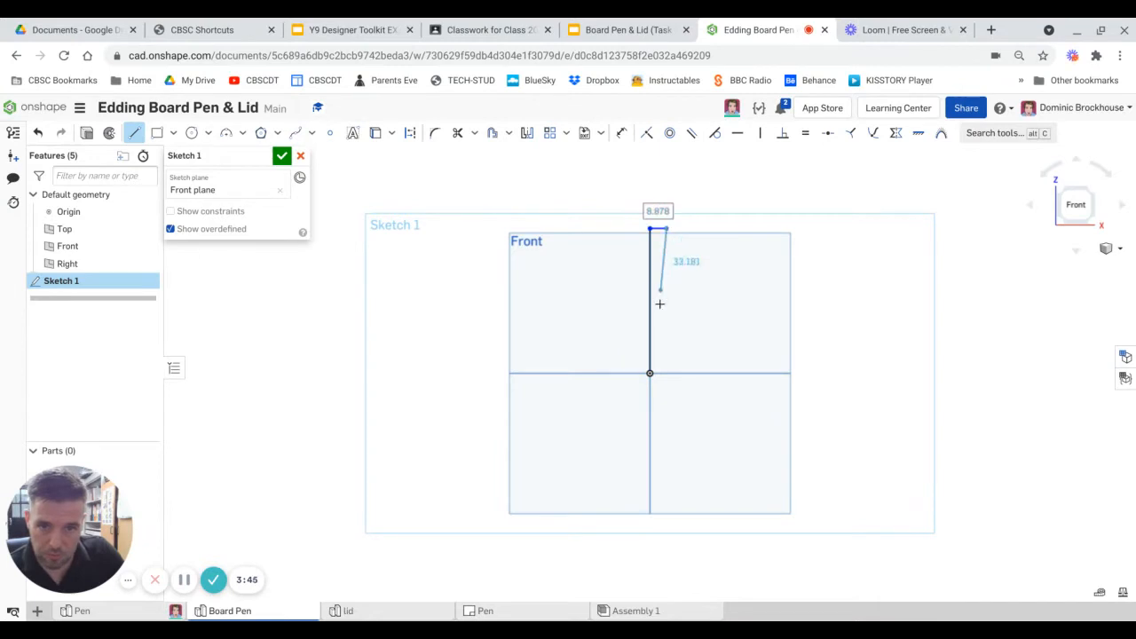
{"action": "left_click", "coordinate": [661, 371]}
{"action": "left_click", "coordinate": [651, 373]}
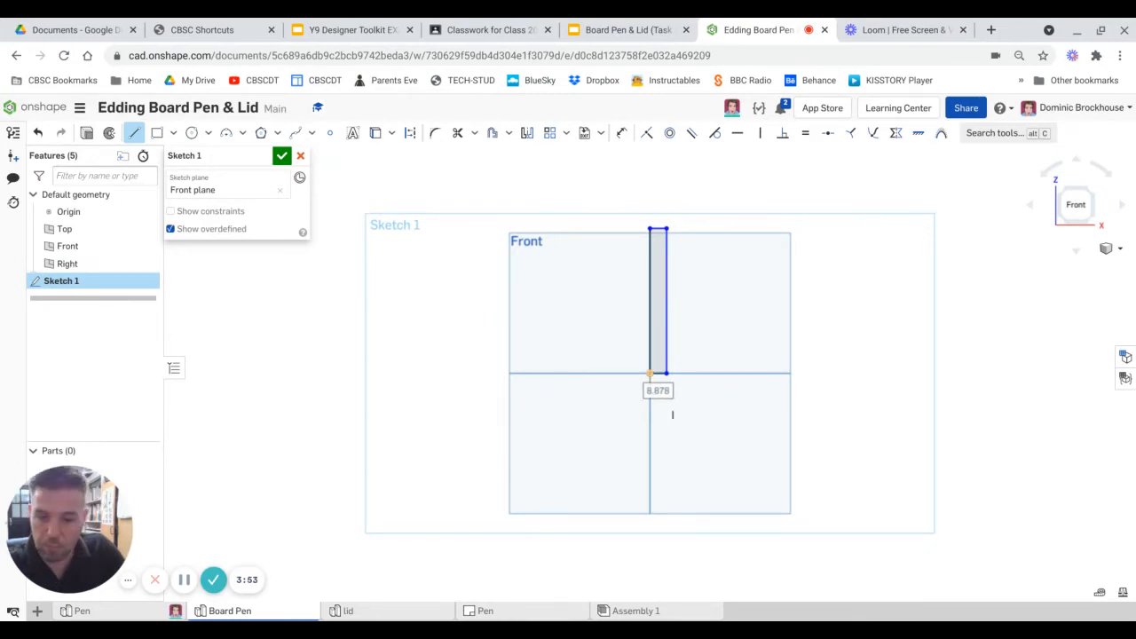
Set the length of the rectangle's bottom edge to 8.5 mm.
{"action": "double_click", "coordinate": [672, 414]}
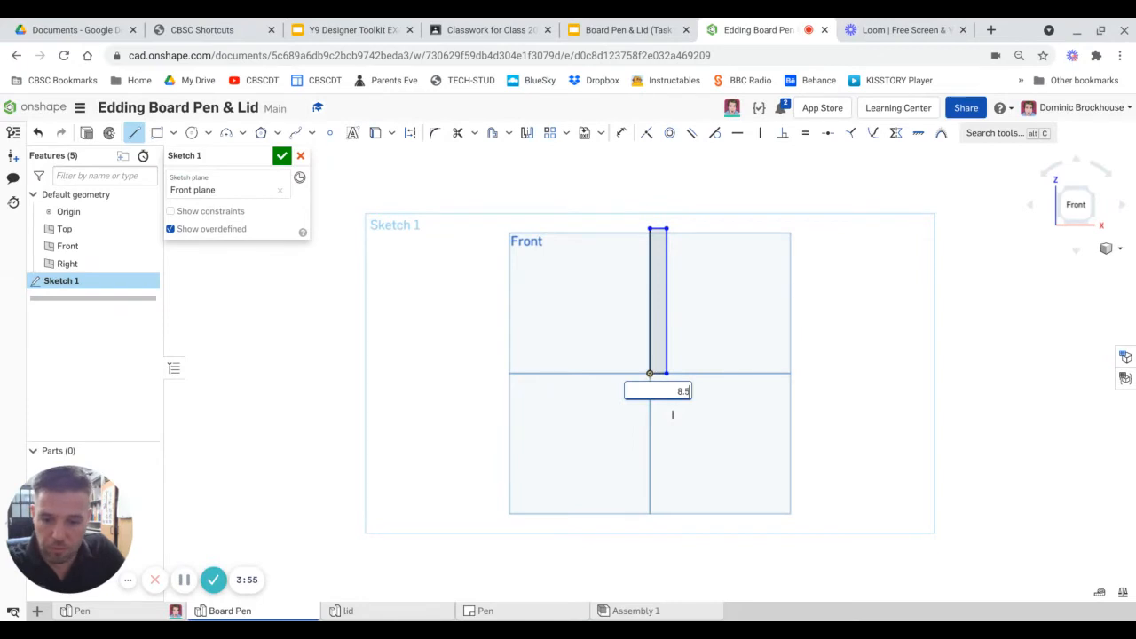
{"action": "type", "text": "8.5"}
{"action": "key", "text": "Return"}
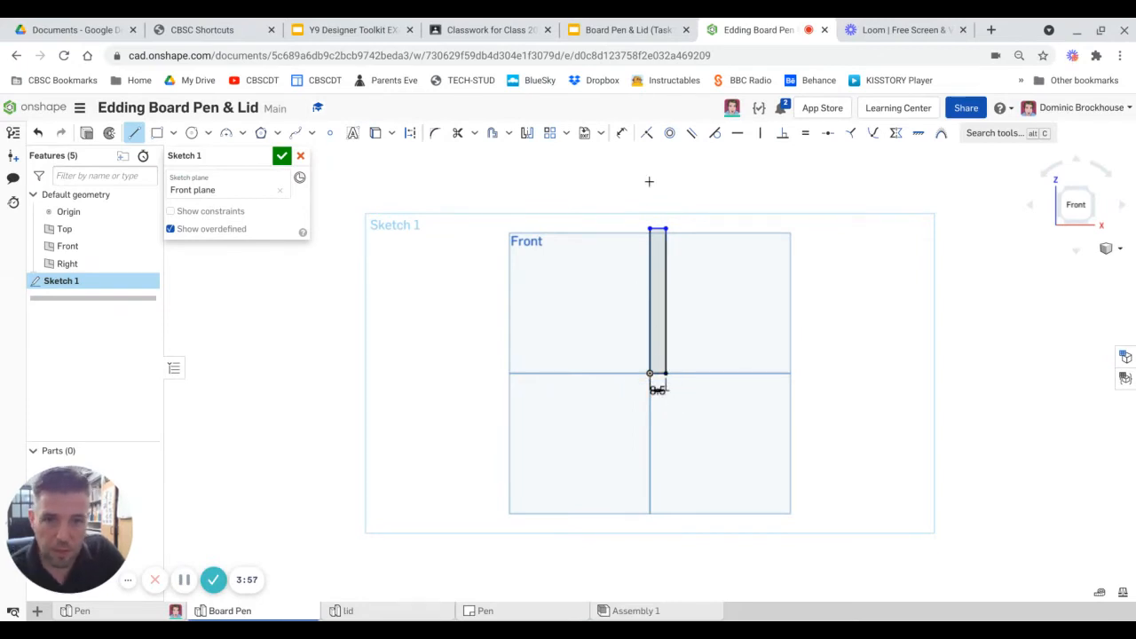
Dimension the rectangle's vertical edge on the origin side as 129 mm.
{"action": "left_click", "coordinate": [624, 133]}
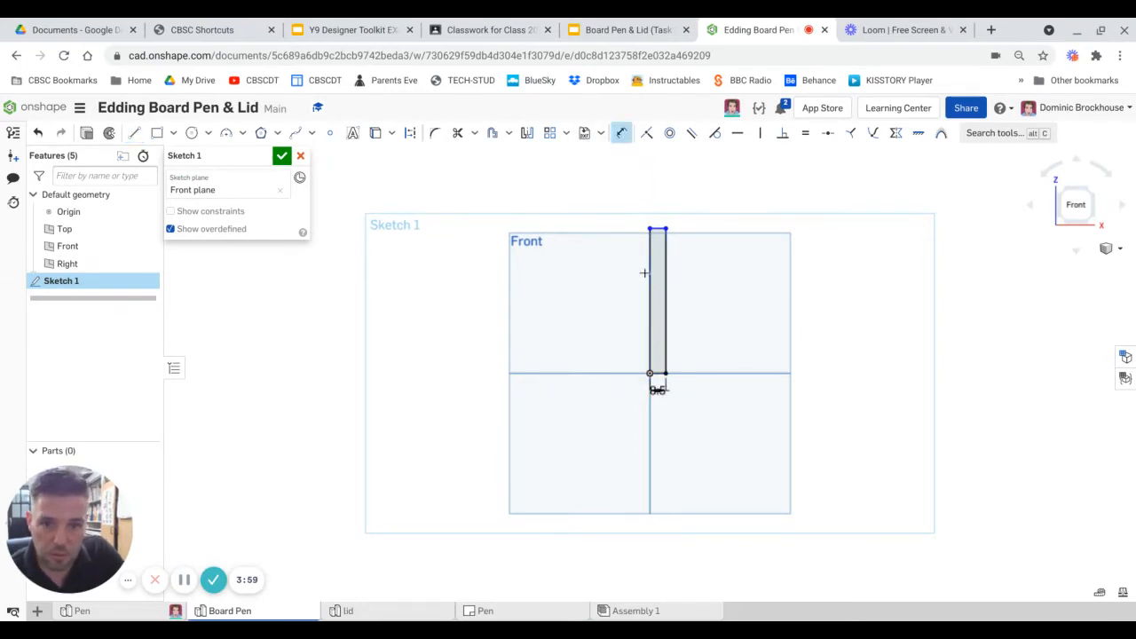
{"action": "left_click", "coordinate": [653, 286]}
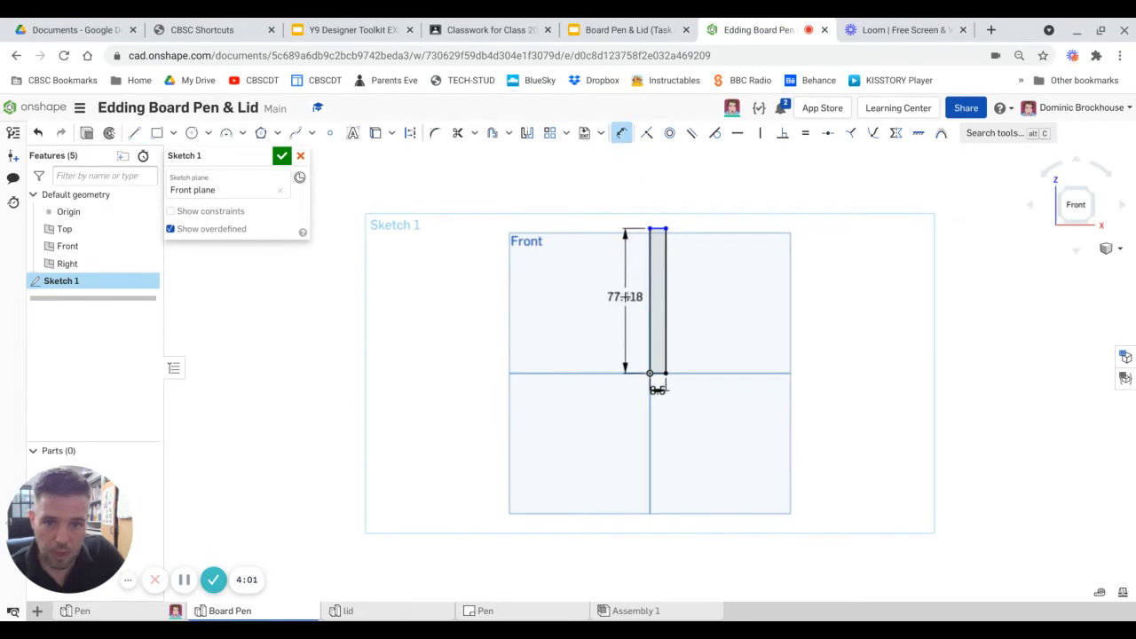
{"action": "left_click", "coordinate": [589, 314]}
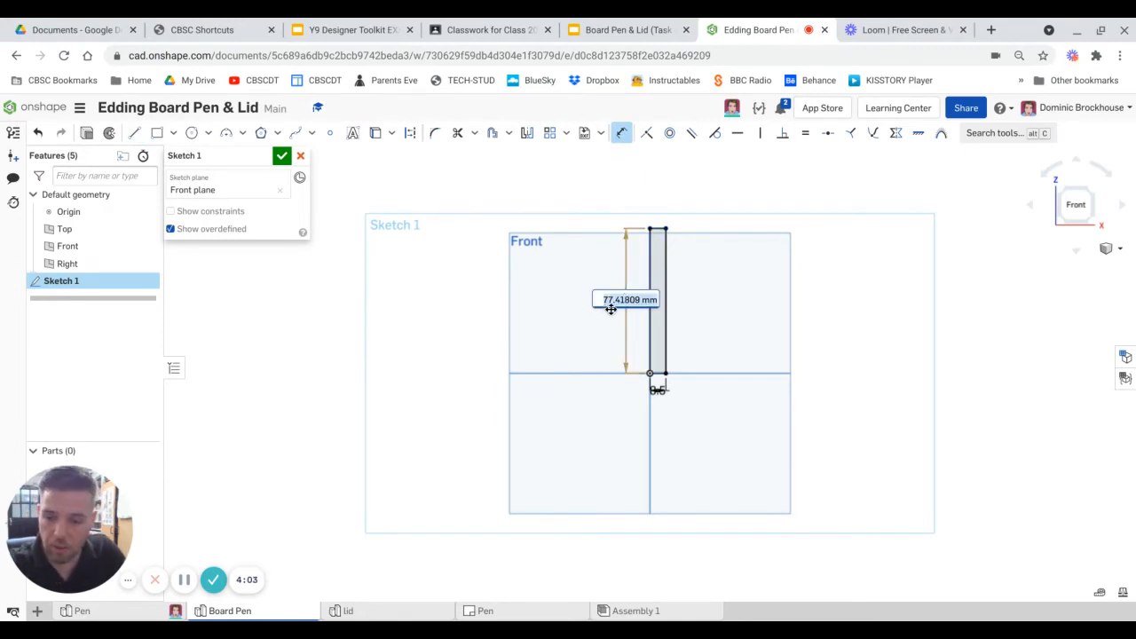
{"action": "type", "text": "125"}
{"action": "key", "text": "Return"}
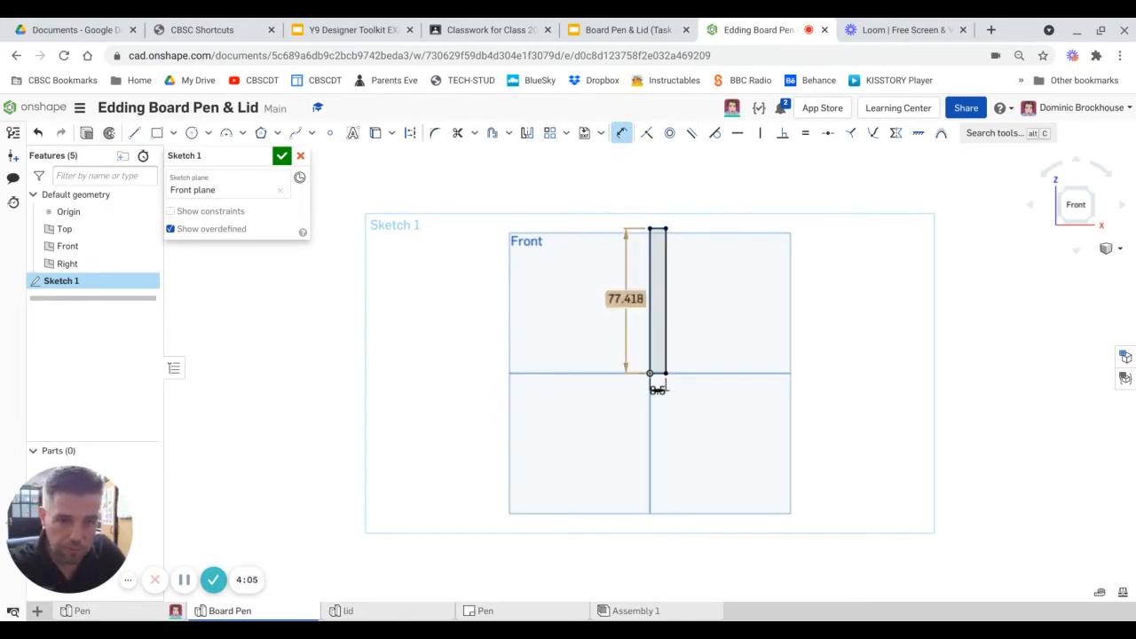
{"action": "mouse_move", "coordinate": [618, 307]}
{"action": "middle_mouse_down"}
{"action": "mouse_move", "coordinate": [576, 431]}
{"action": "mouse_move", "coordinate": [568, 416]}
{"action": "middle_mouse_up"}
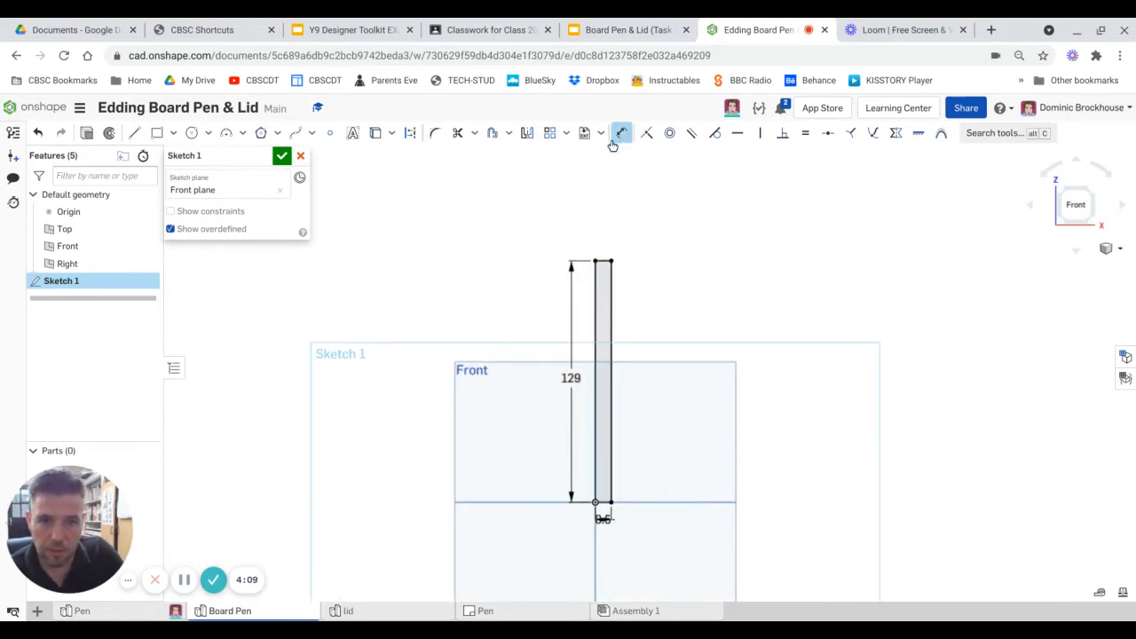
Check the base dimensions of the pen profile on the Board Pen & Lid slide in Google Slides and return to the Onshape sketch.
{"action": "scroll", "coordinate": [608, 470], "scroll_direction": "up", "scroll_amount": 2}
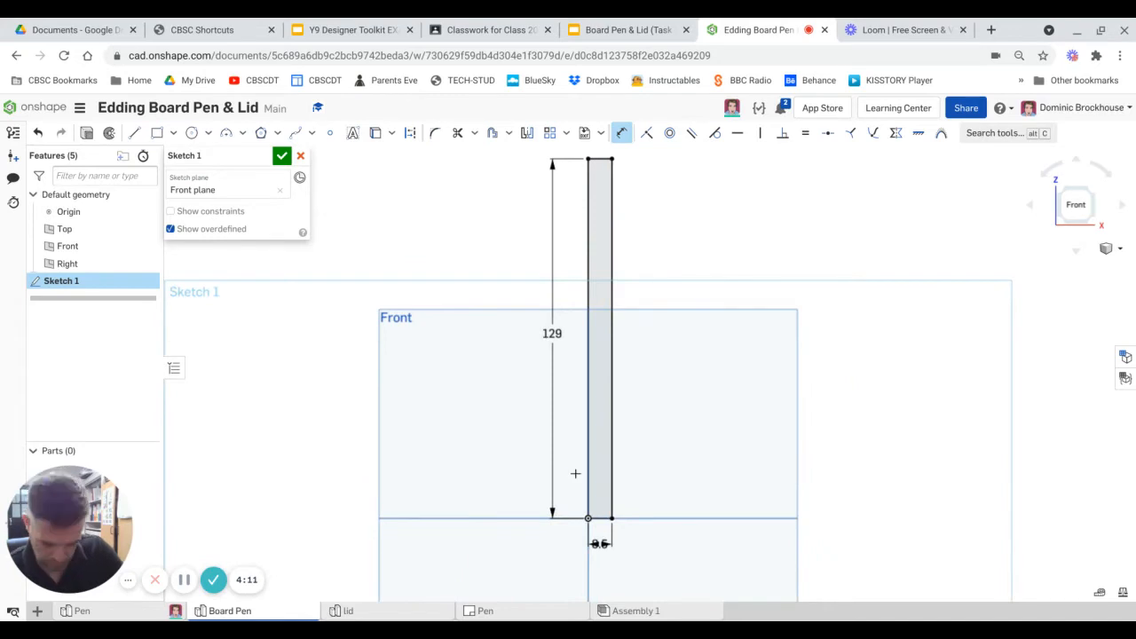
{"action": "scroll", "coordinate": [595, 519], "scroll_direction": "up", "scroll_amount": 1}
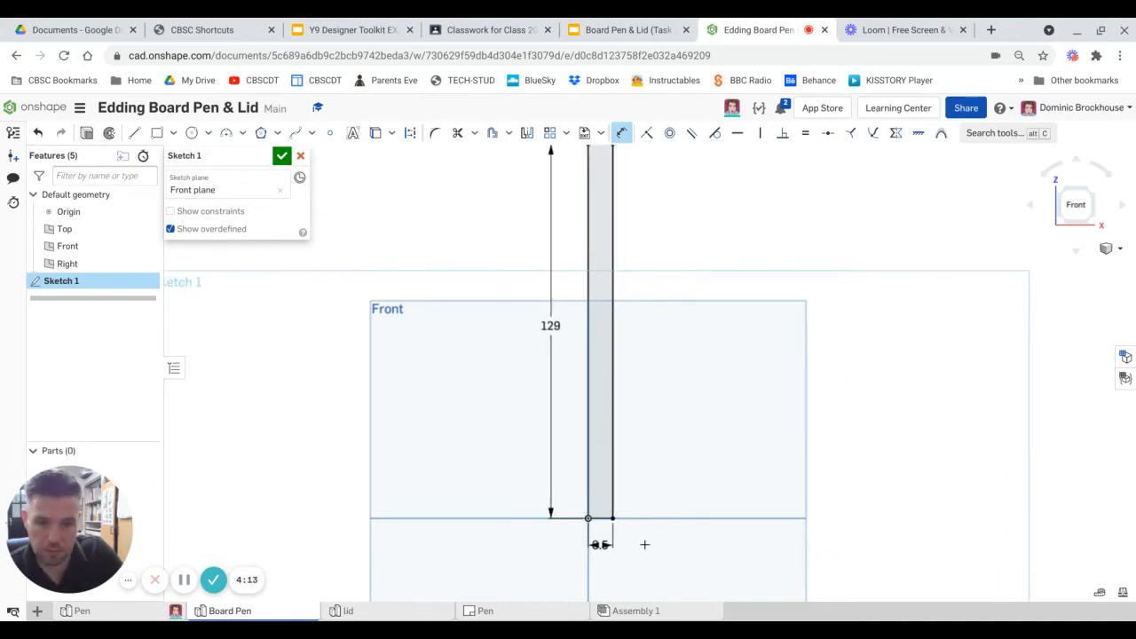
{"action": "scroll", "coordinate": [644, 544], "scroll_direction": "up", "scroll_amount": 5}
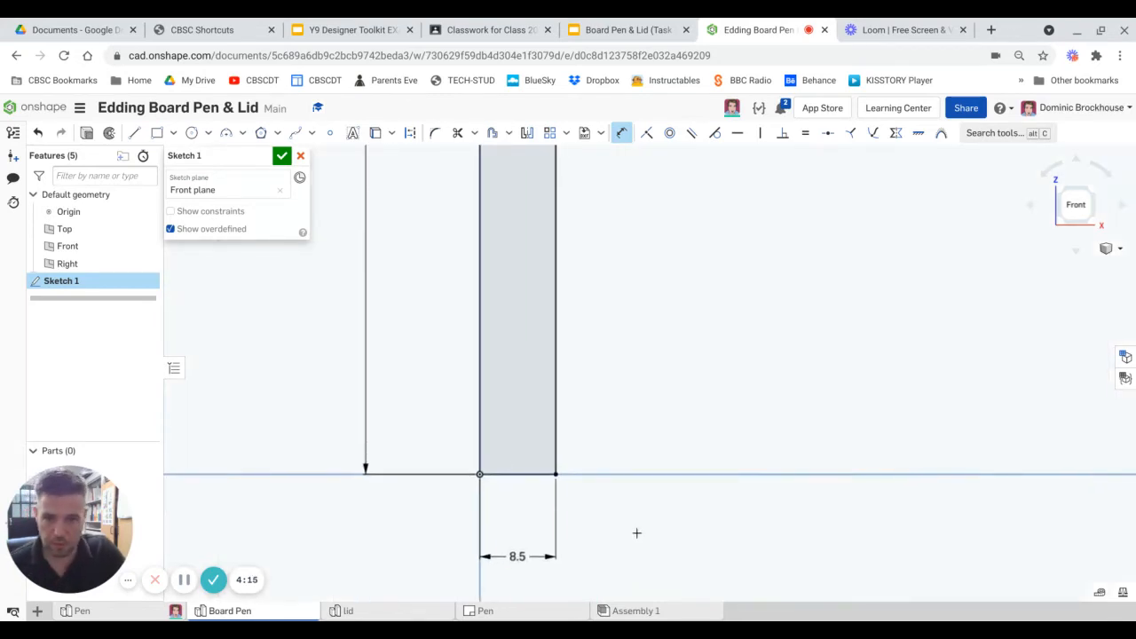
{"action": "left_click", "coordinate": [354, 31]}
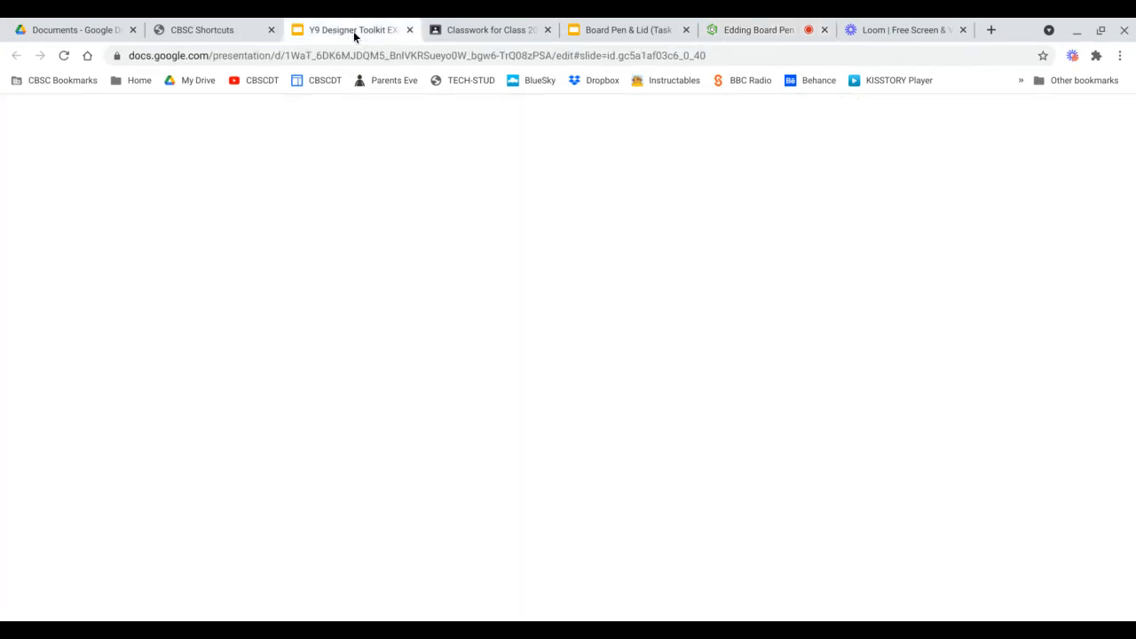
{"action": "left_click", "coordinate": [624, 32]}
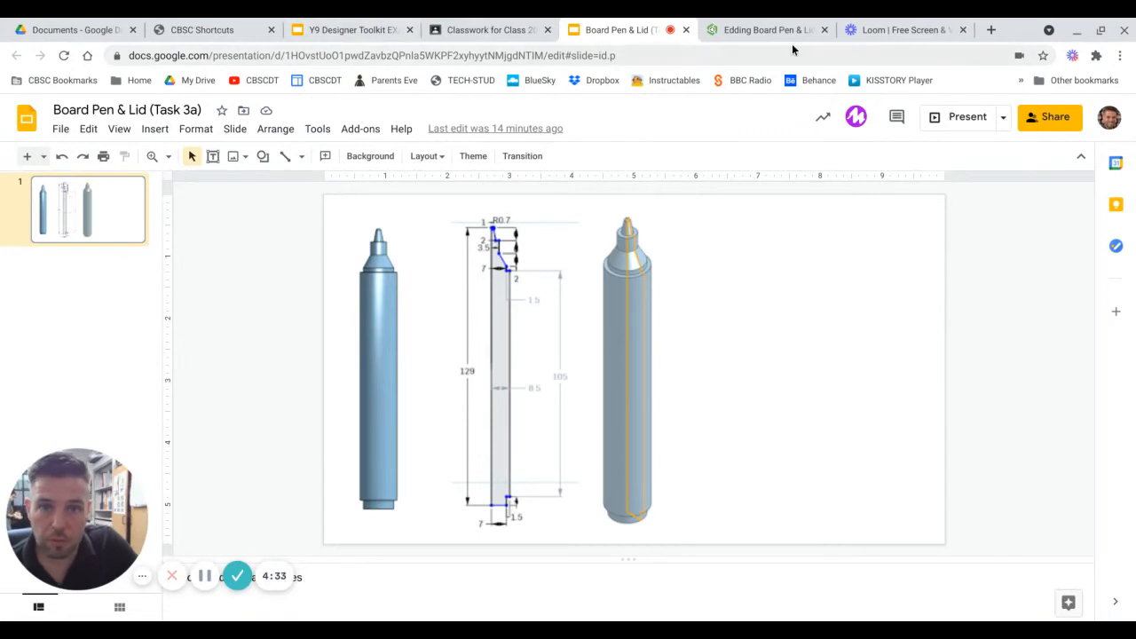
{"action": "left_click", "coordinate": [754, 40]}
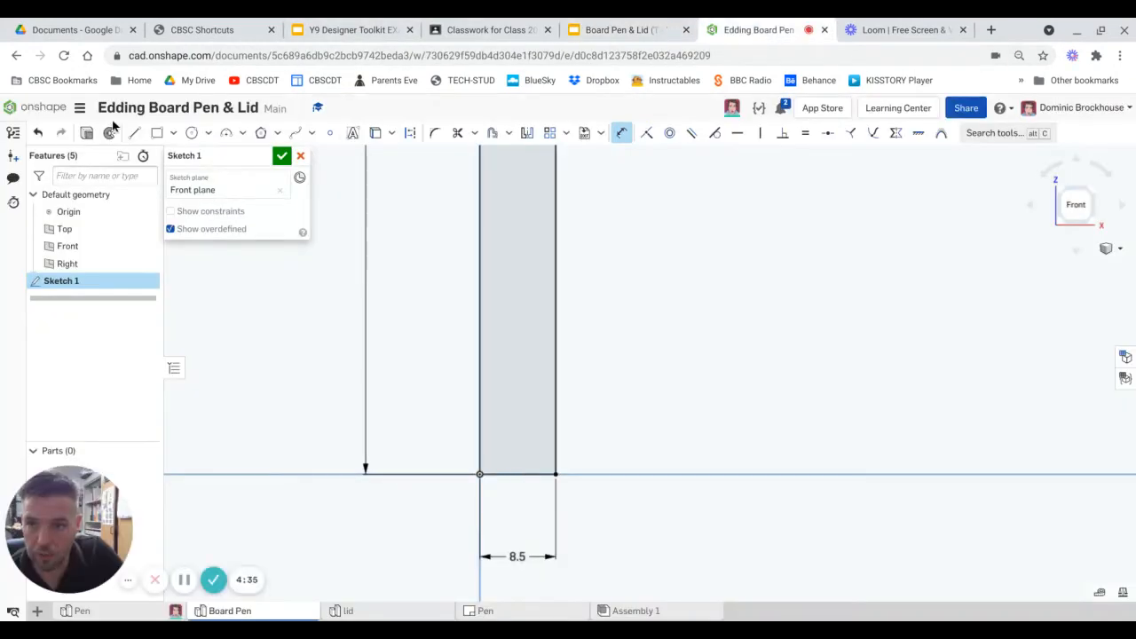
Sketch a small notch at the profile's lower outer corner with two lines, about 7 mm tall and 2 mm wide.
{"action": "left_click", "coordinate": [135, 135]}
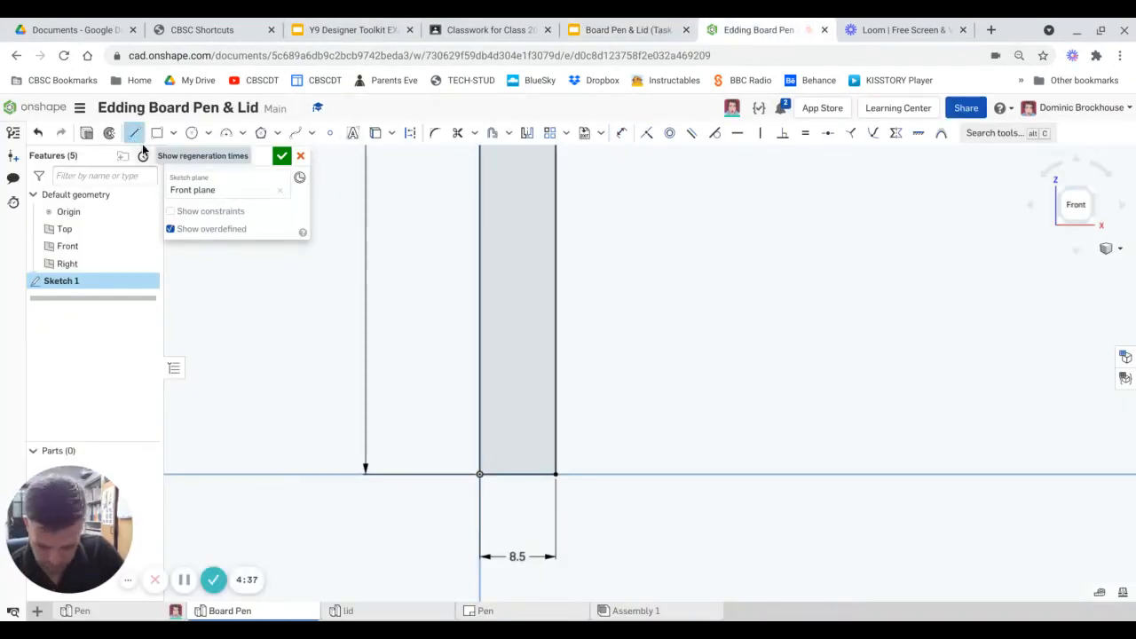
{"action": "scroll", "coordinate": [530, 470], "scroll_direction": "up", "scroll_amount": 2}
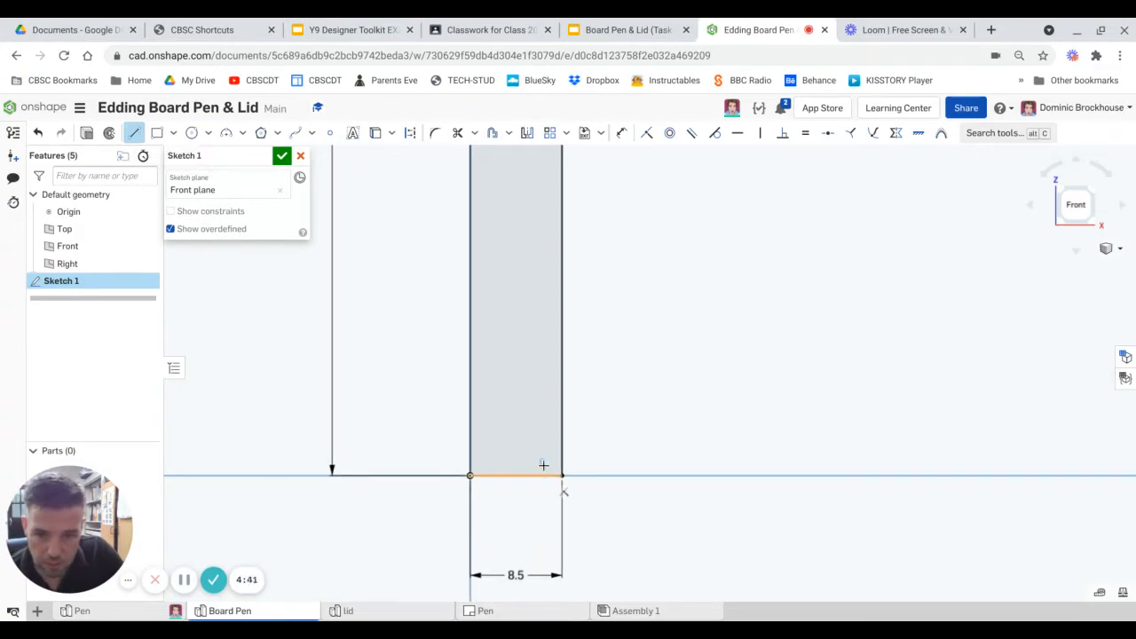
{"action": "left_click", "coordinate": [539, 475]}
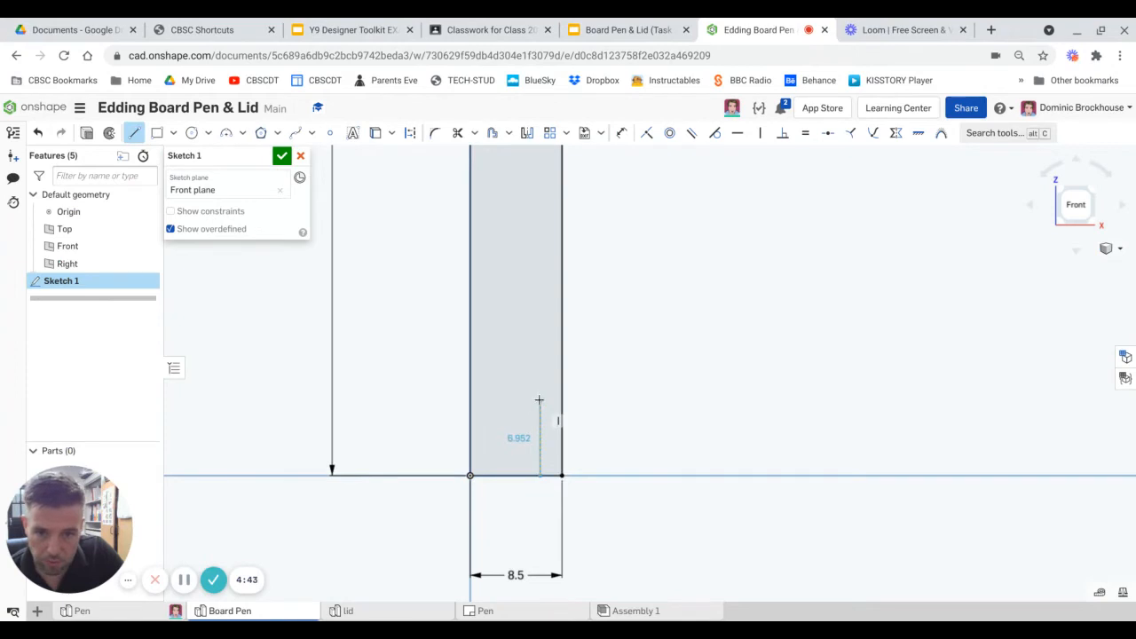
{"action": "left_click", "coordinate": [539, 400]}
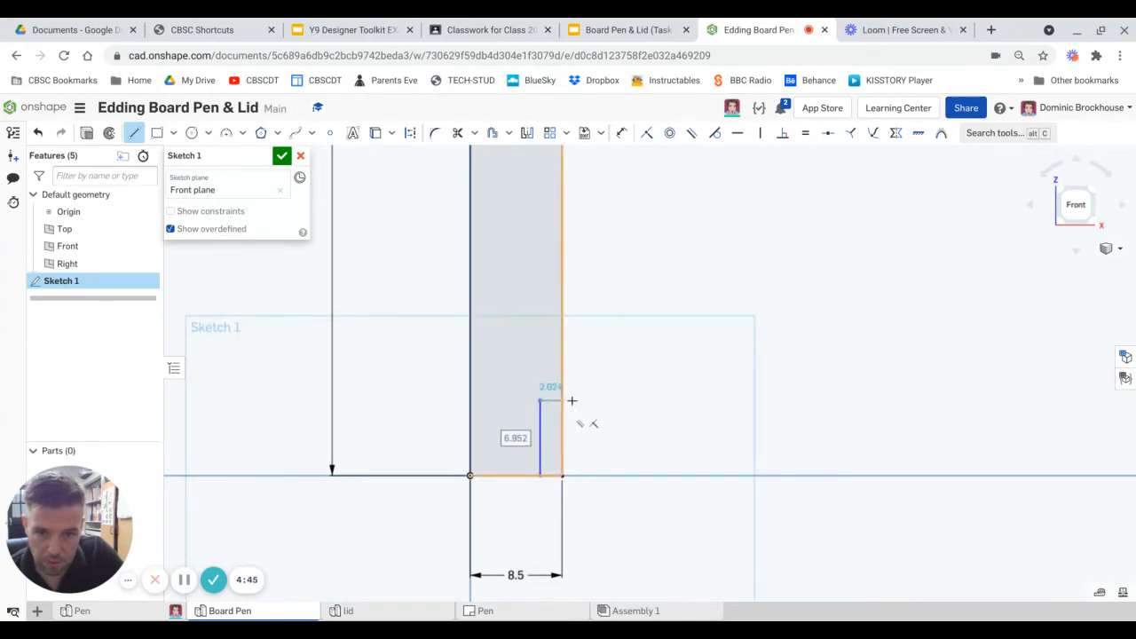
{"action": "left_click", "coordinate": [569, 400]}
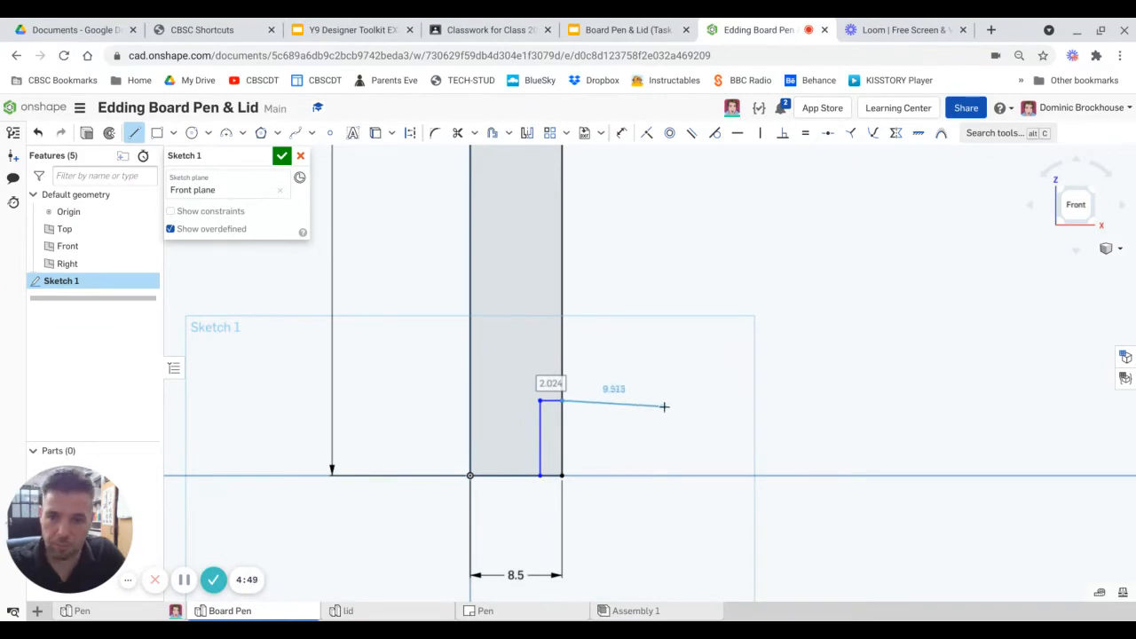
{"action": "key", "text": "Escape"}
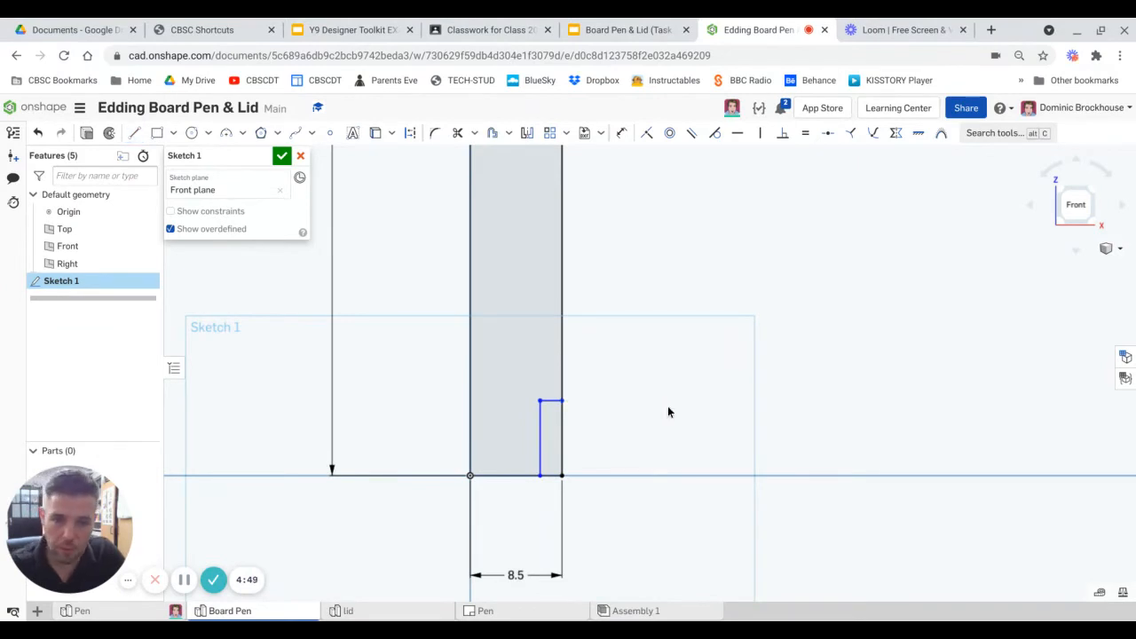
Dimension the notch's horizontal line as 1.5 mm.
{"action": "left_click", "coordinate": [621, 134]}
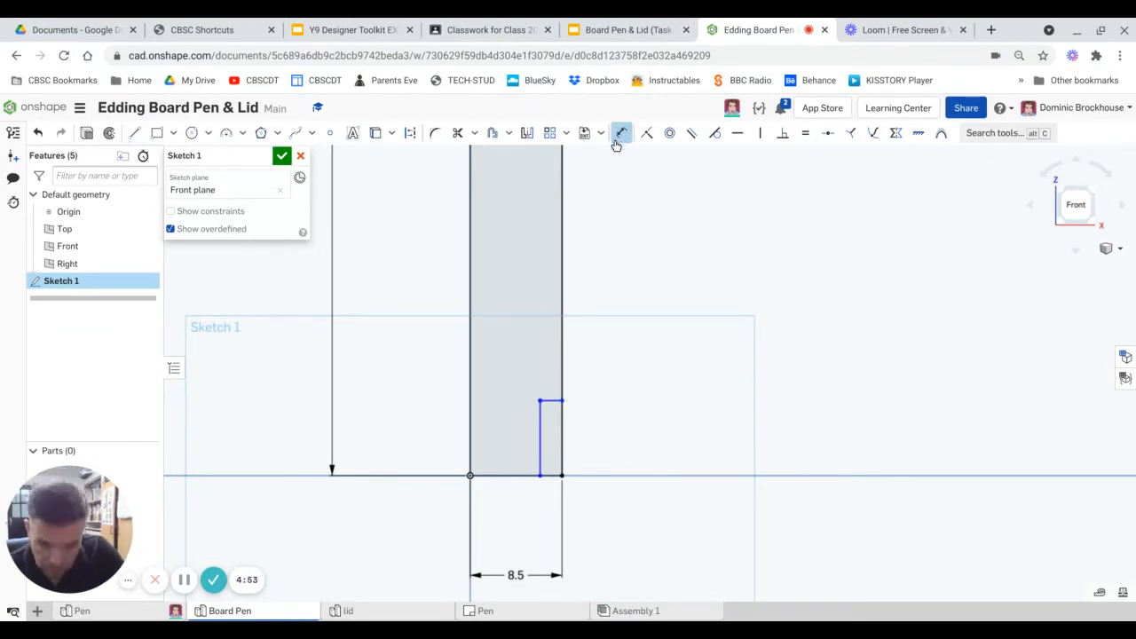
{"action": "left_click", "coordinate": [551, 398]}
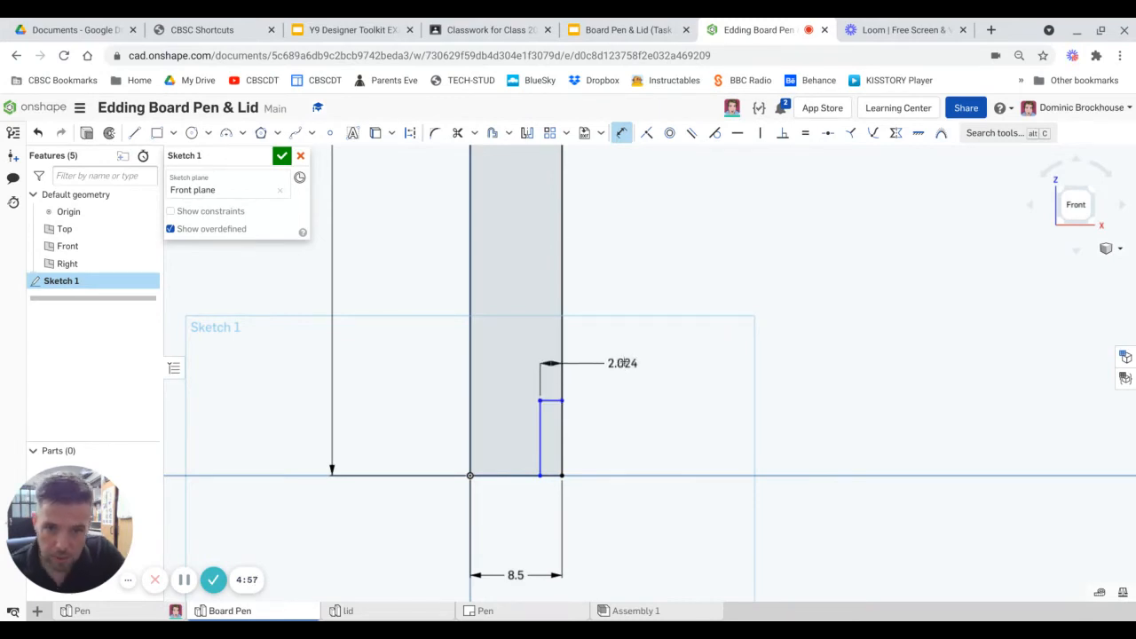
{"action": "left_click", "coordinate": [624, 363]}
{"action": "key", "text": "BackSpace"}
{"action": "type", "text": "1"}
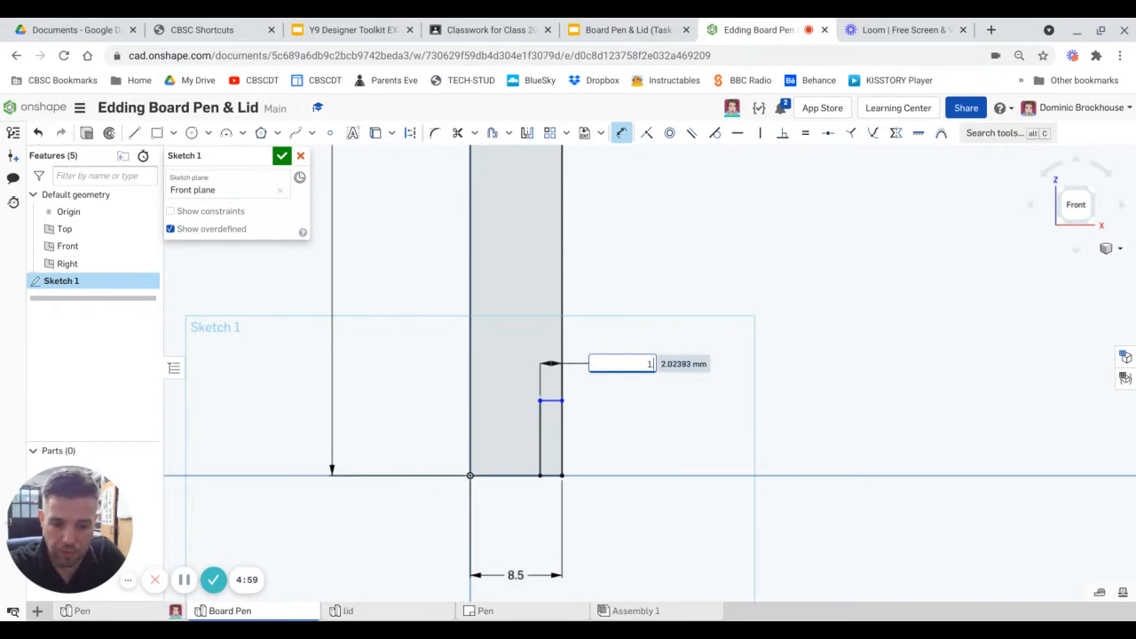
{"action": "type", "text": ".5"}
{"action": "key", "text": "Return"}
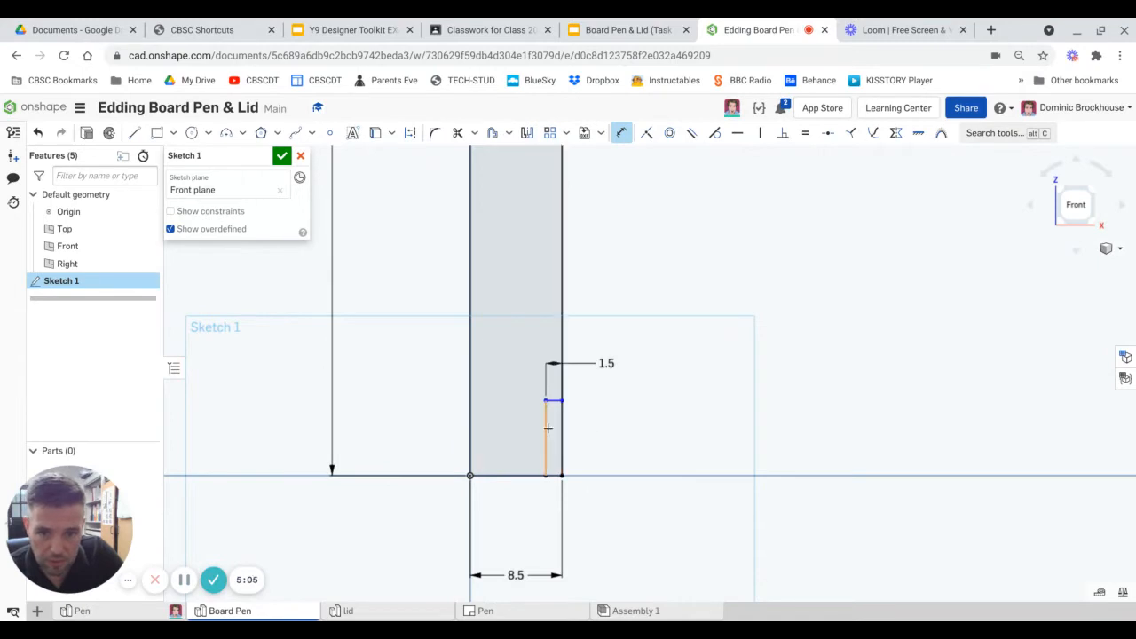
Dimension the notch's vertical line as 4 mm.
{"action": "left_click", "coordinate": [547, 429]}
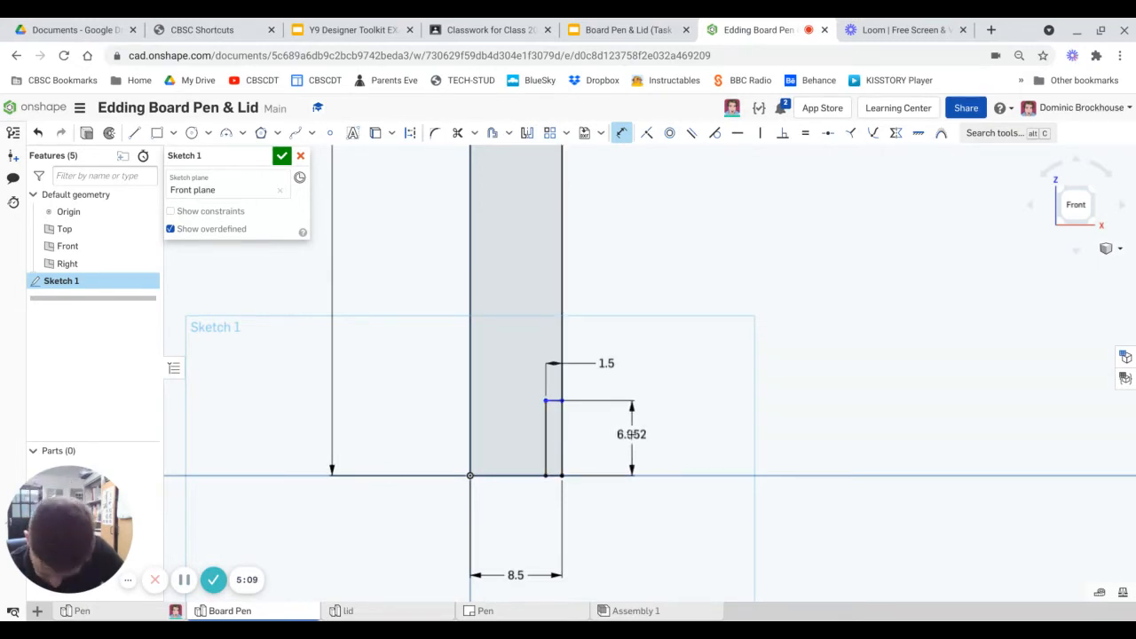
{"action": "left_click", "coordinate": [632, 434]}
{"action": "type", "text": "4"}
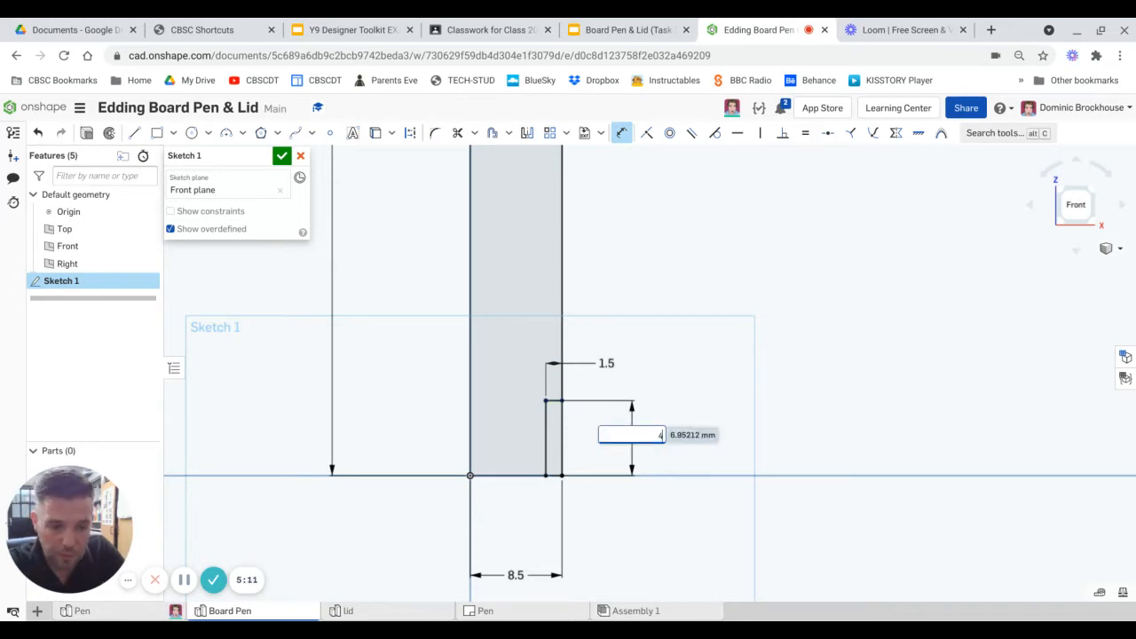
{"action": "key", "text": "Return"}
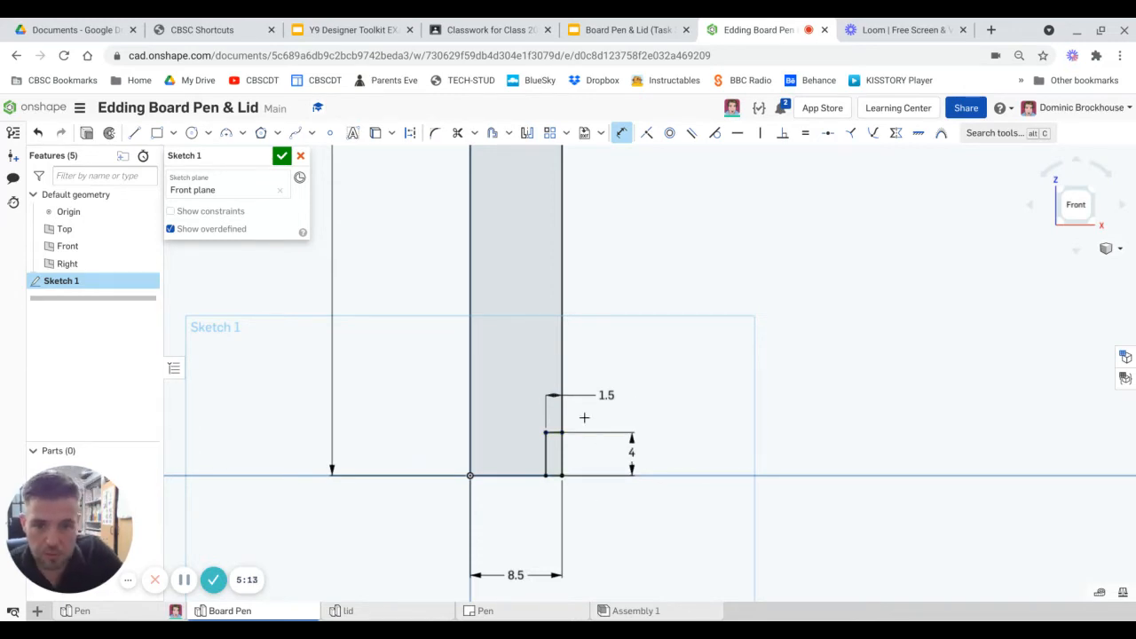
Trim away the outer edge and base edge segments outside the notch to cut the corner from the profile.
{"action": "left_click", "coordinate": [457, 135]}
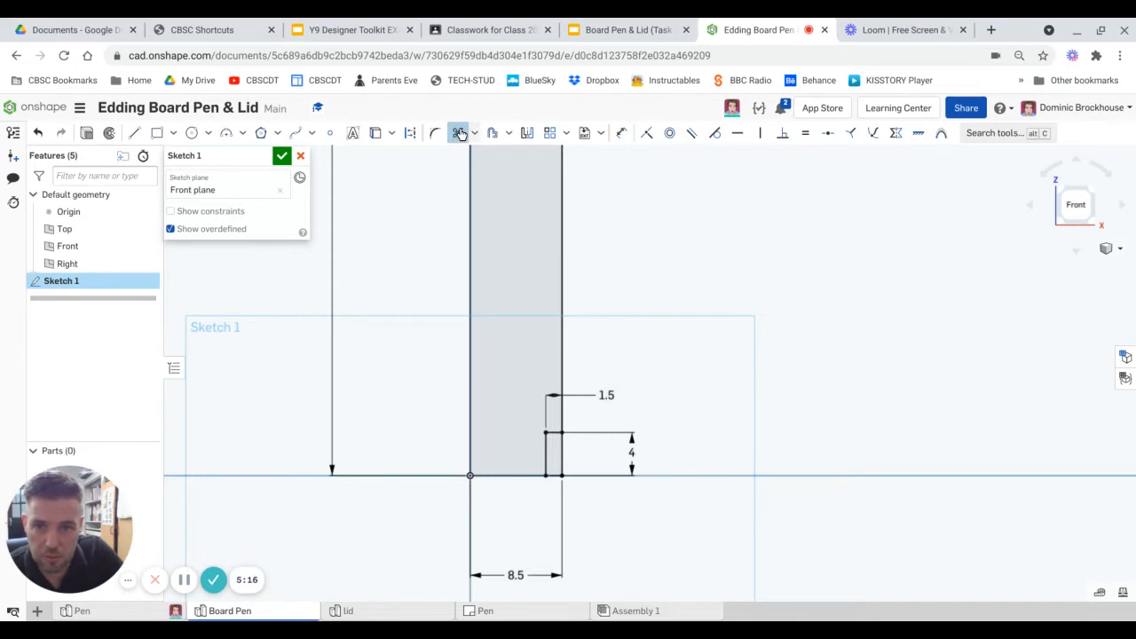
{"action": "left_click", "coordinate": [563, 454]}
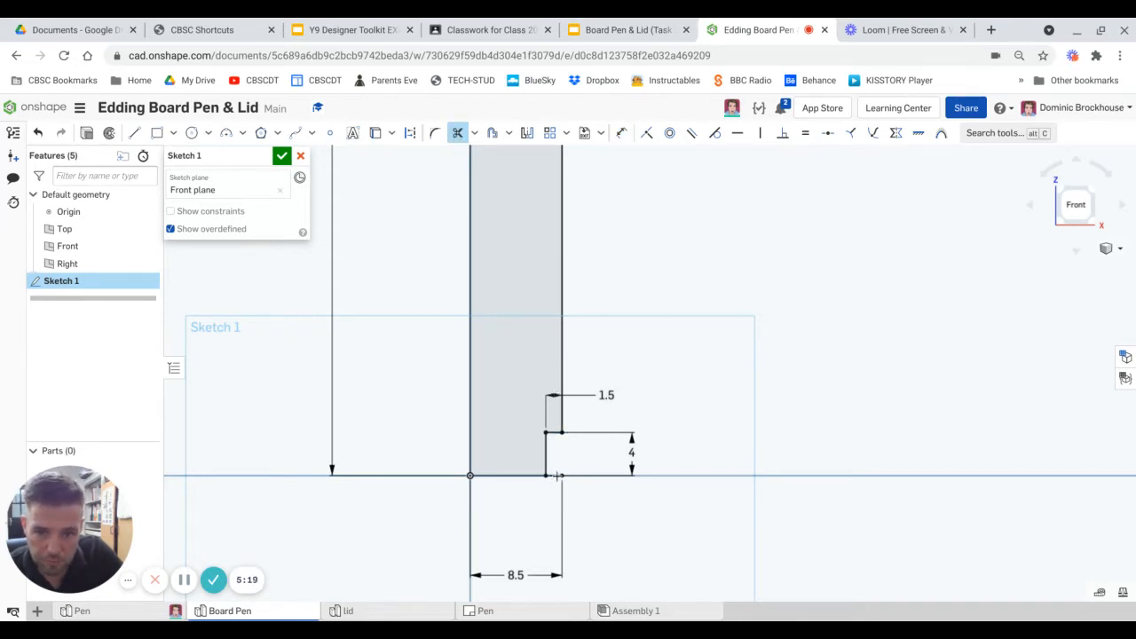
{"action": "left_click", "coordinate": [556, 476]}
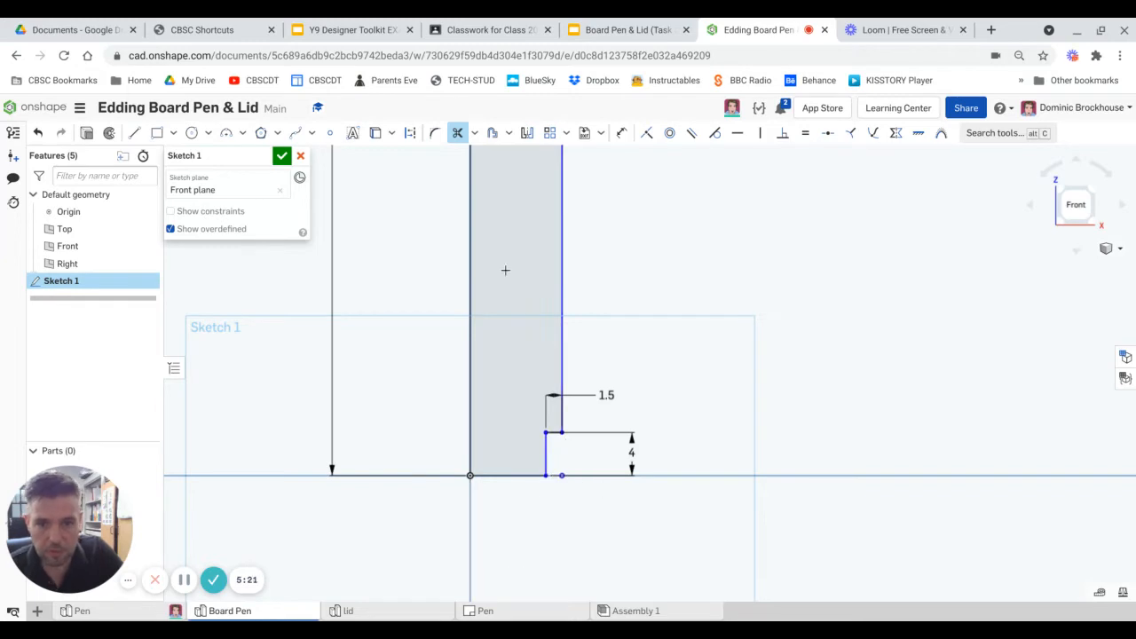
{"action": "left_click", "coordinate": [458, 132]}
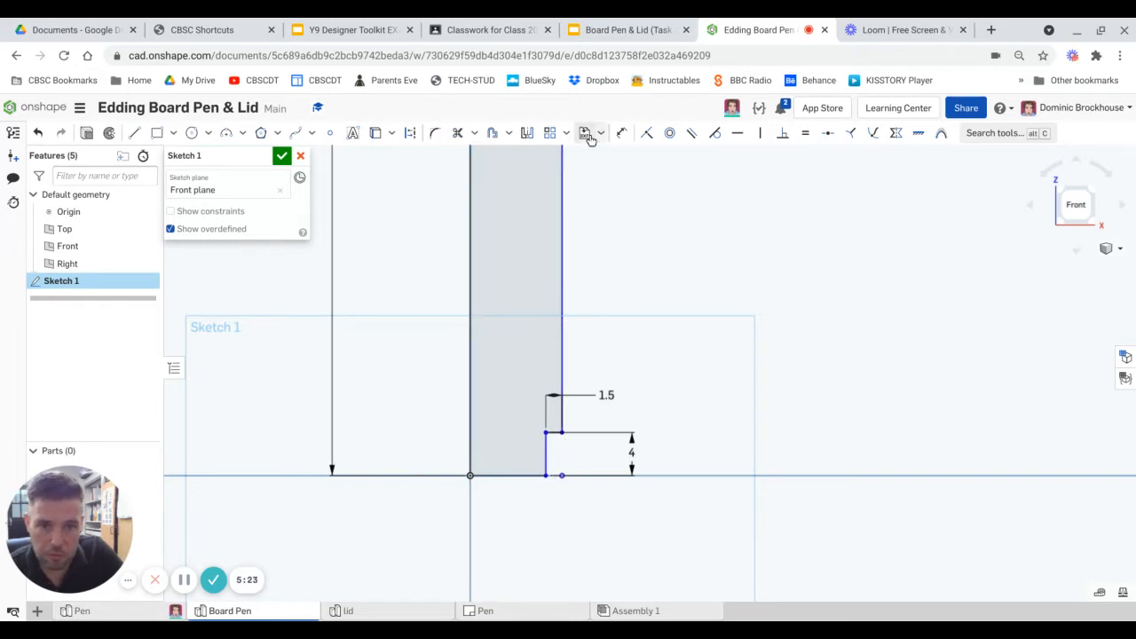
Restore the 8.5 mm base width by dimensioning between the origin-side edge and the profile's outer edge.
{"action": "left_click", "coordinate": [623, 133]}
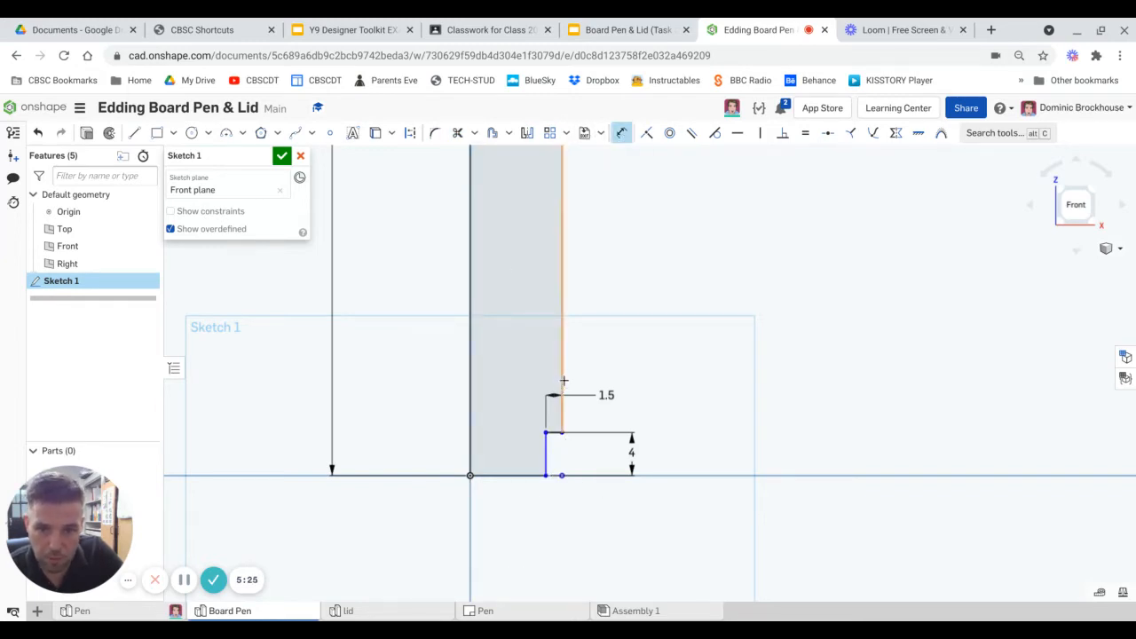
{"action": "left_click", "coordinate": [561, 382]}
{"action": "left_click", "coordinate": [511, 371]}
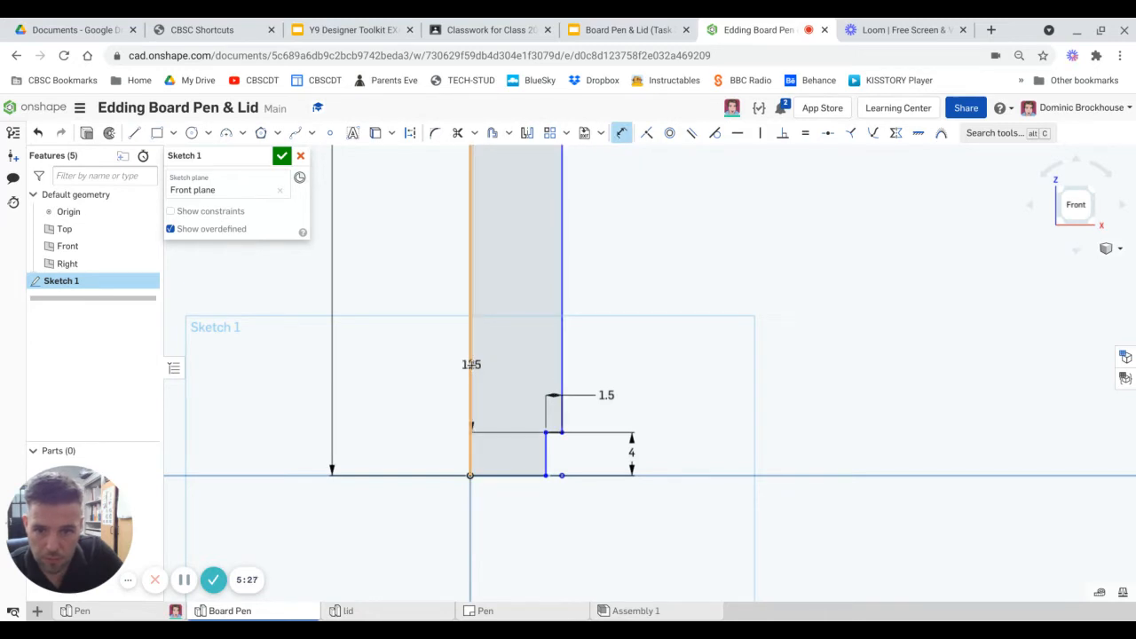
{"action": "left_click", "coordinate": [472, 365]}
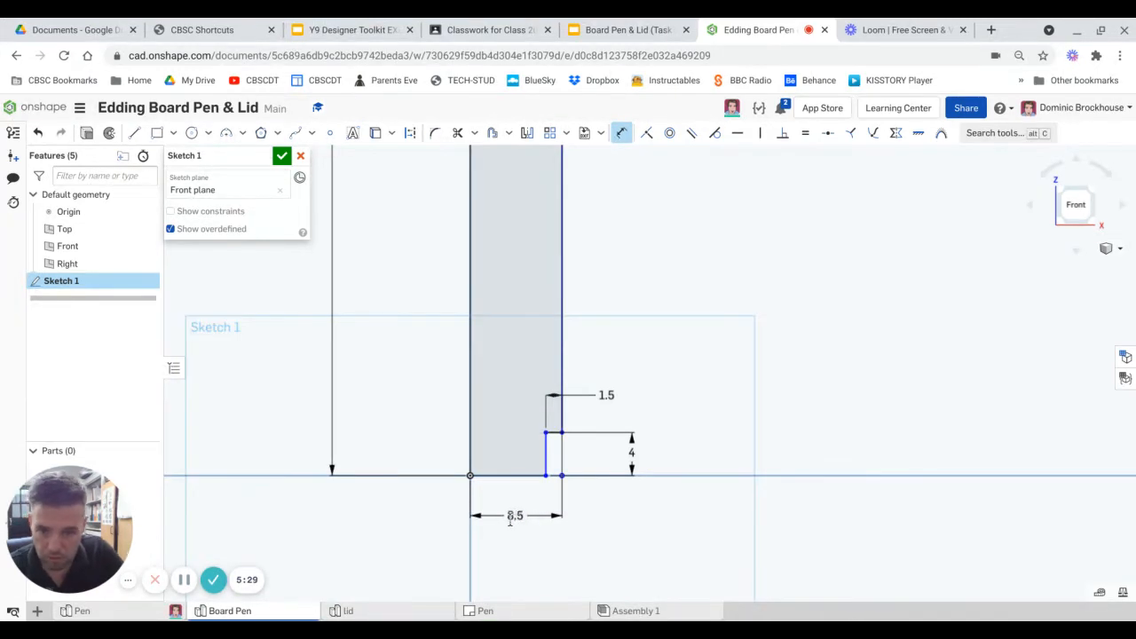
{"action": "left_click", "coordinate": [530, 510]}
{"action": "key", "text": "Return"}
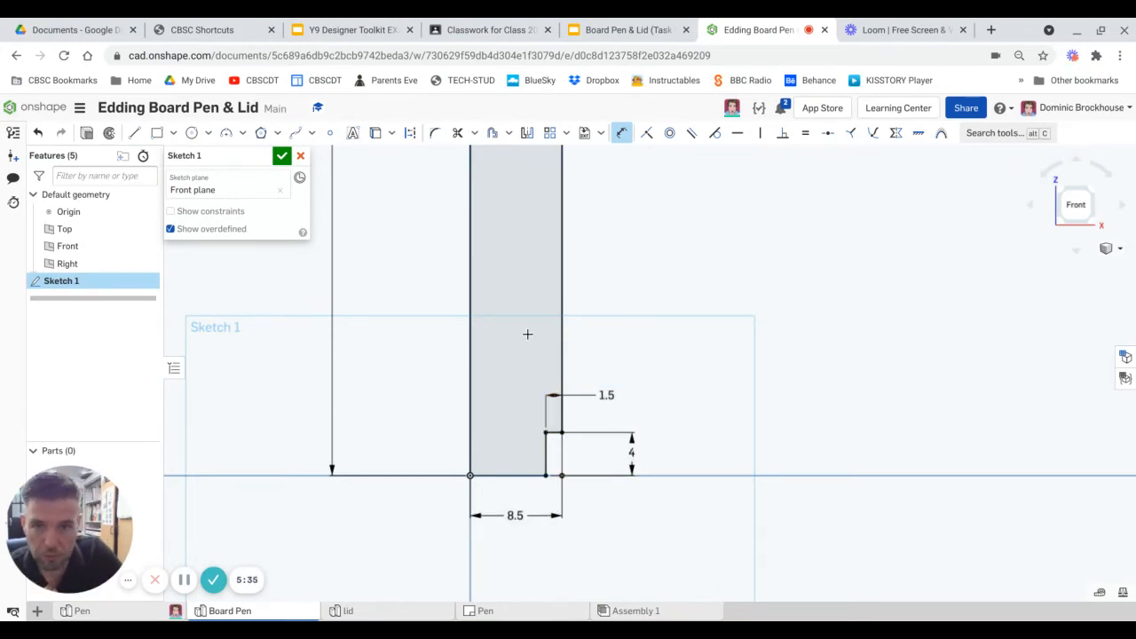
Consult the Board Pen & Lid slides in Google Slides, and sketch a 1.5 mm horizontal line inward from the outer edge near the profile's top.
{"action": "left_click", "coordinate": [604, 29]}
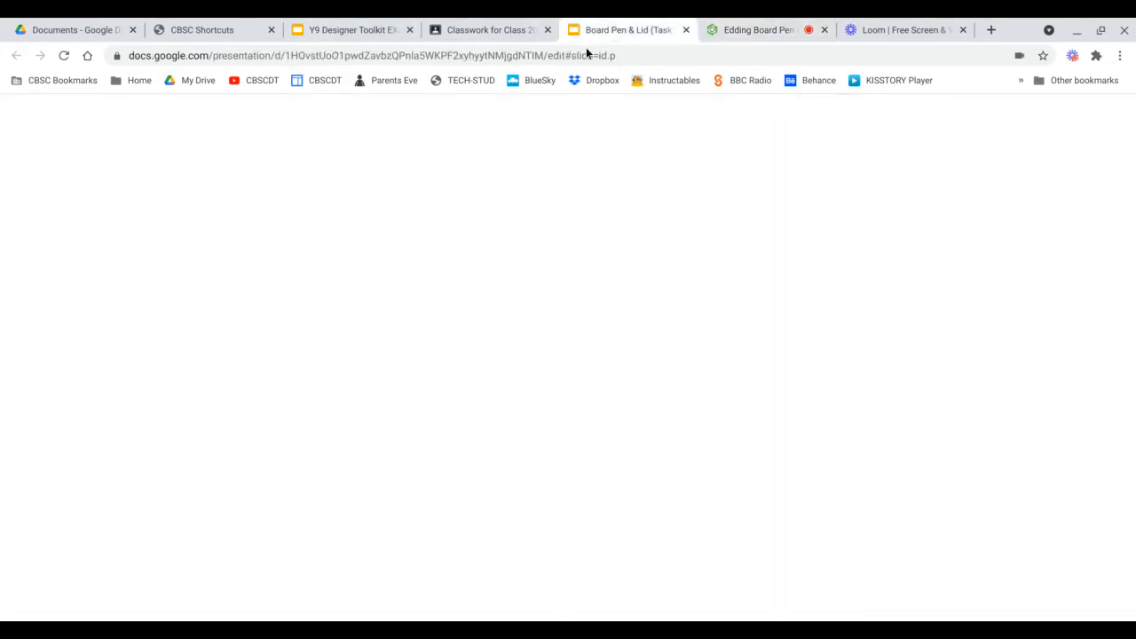
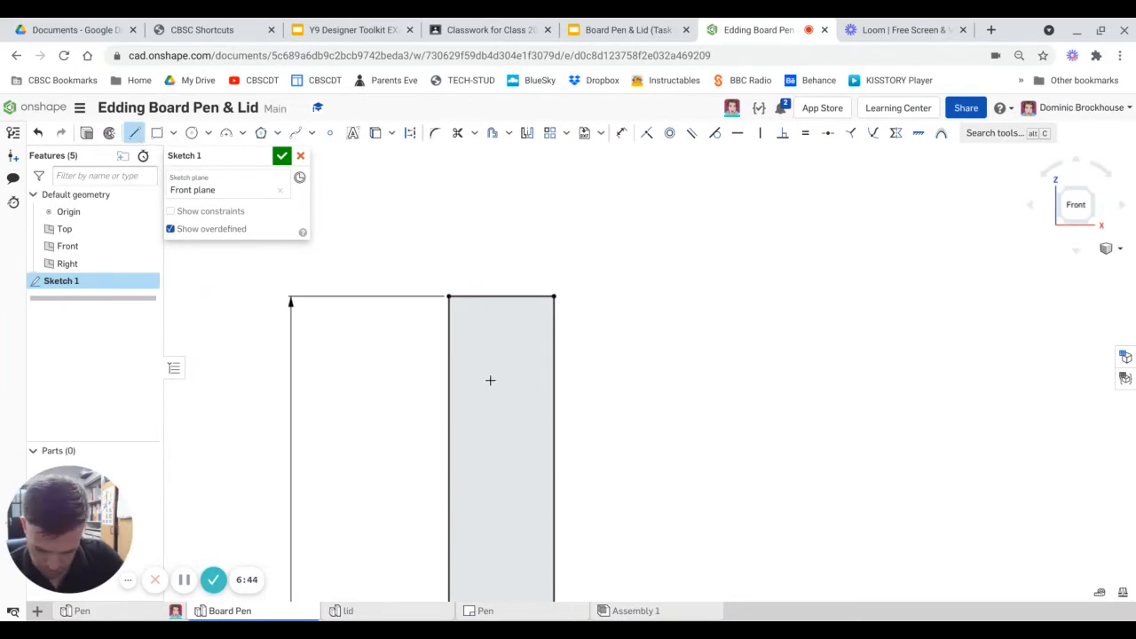
{"action": "scroll", "coordinate": [540, 406], "scroll_direction": "down", "scroll_amount": 3}
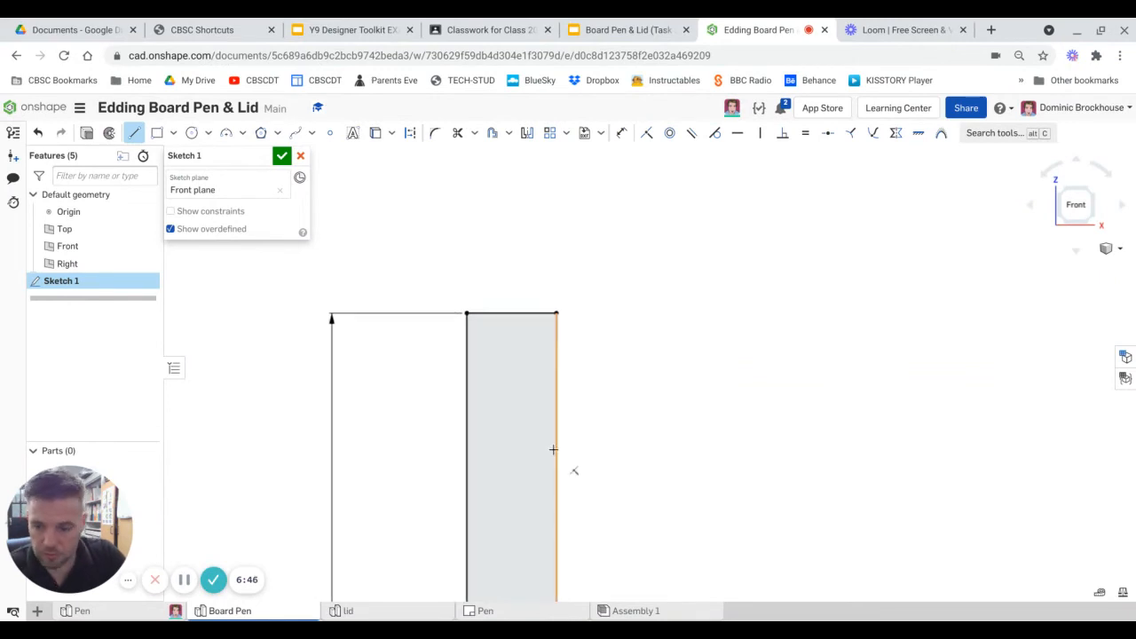
{"action": "mouse_move", "coordinate": [552, 429]}
{"action": "middle_mouse_down"}
{"action": "mouse_move", "coordinate": [591, 317]}
{"action": "mouse_move", "coordinate": [582, 329]}
{"action": "middle_mouse_up"}
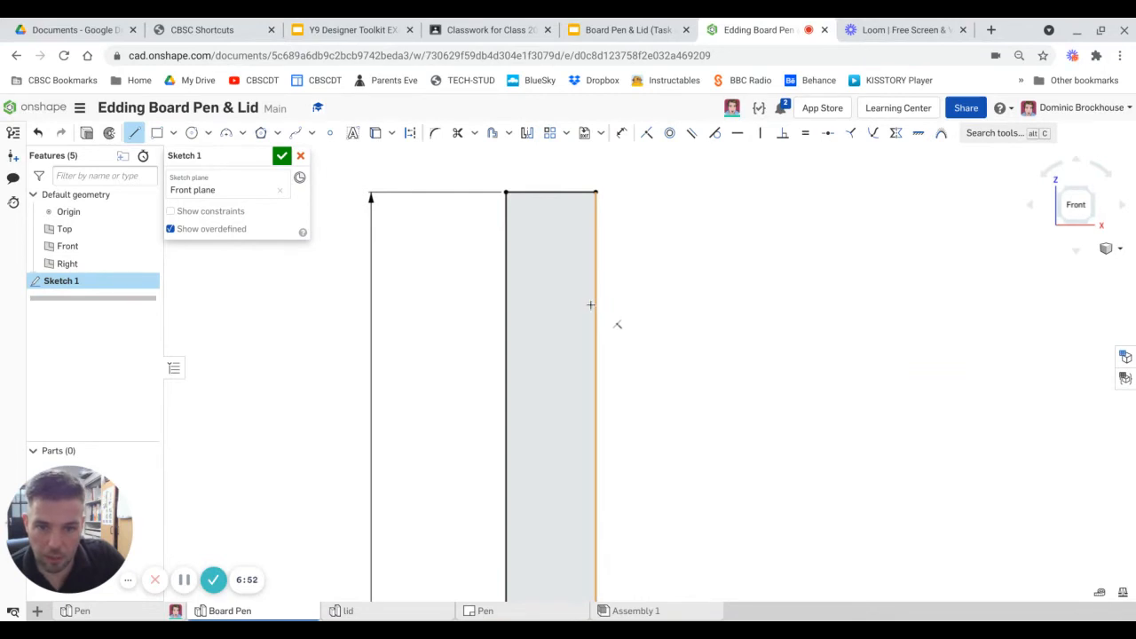
{"action": "left_click", "coordinate": [595, 304]}
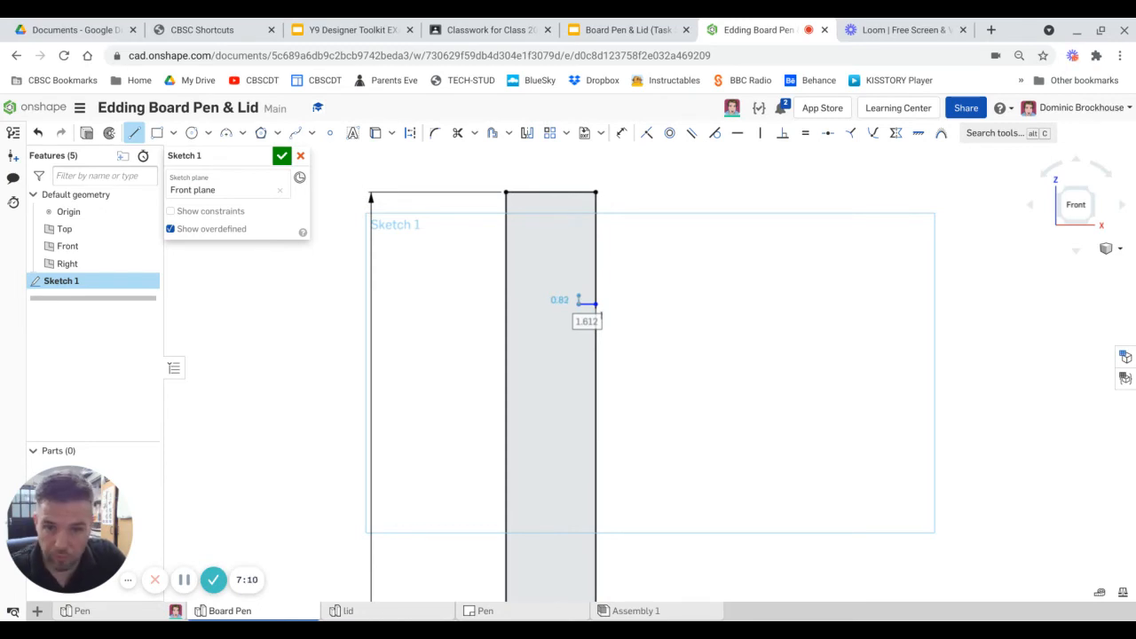
{"action": "type", "text": "1"}
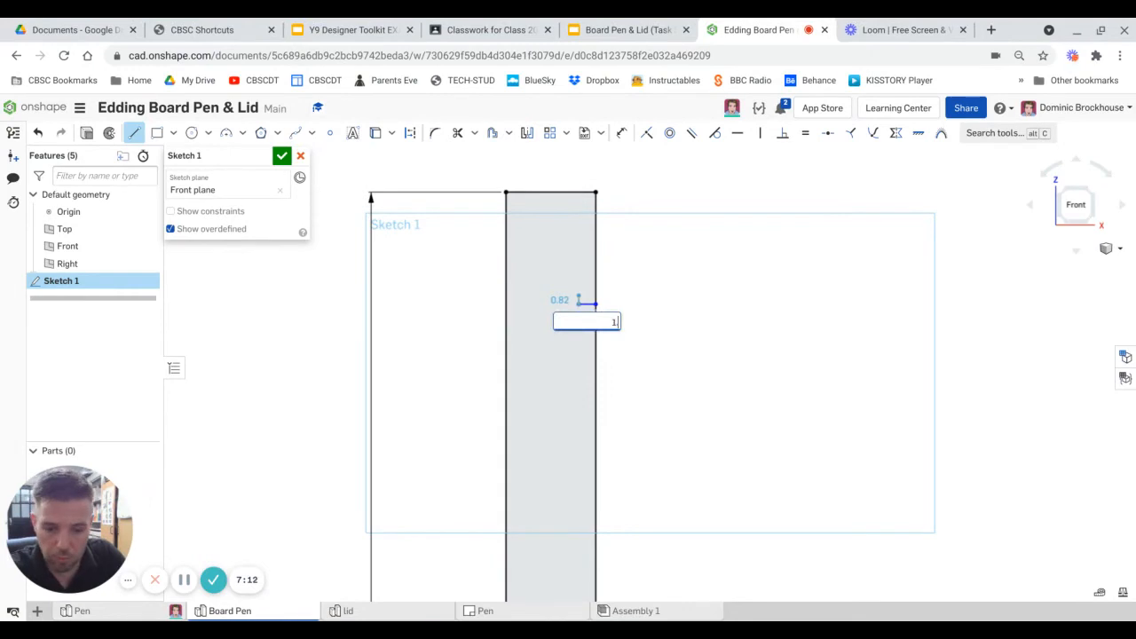
{"action": "type", "text": ".5"}
{"action": "key", "text": "Return"}
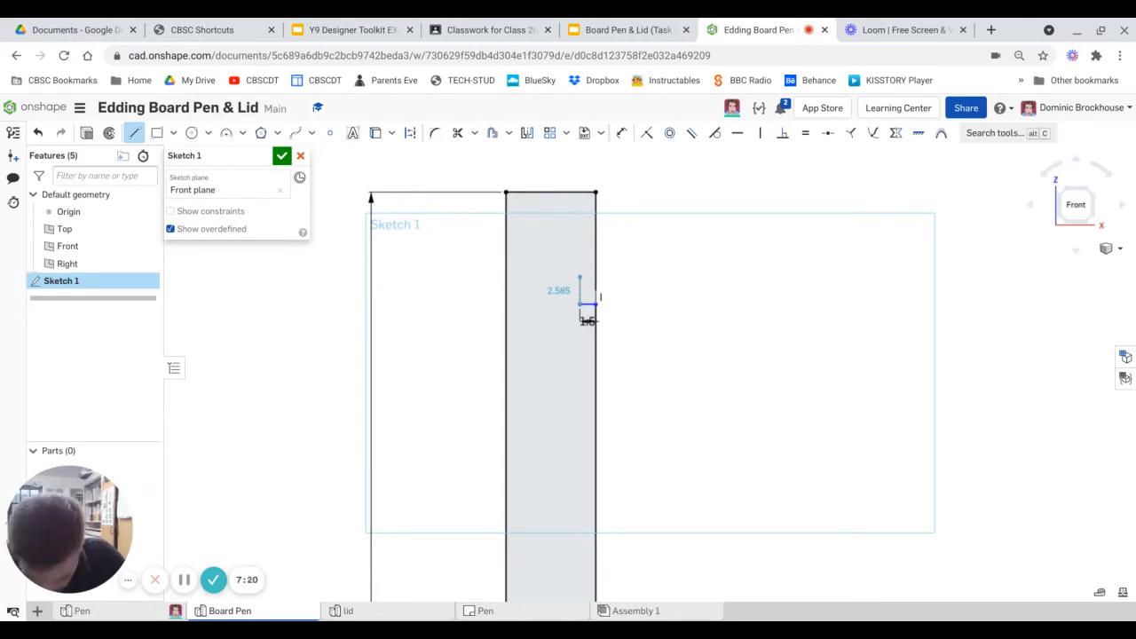
Continue the line chain with a 2 mm vertical segment upward from the inner end of the horizontal line.
{"action": "left_click", "coordinate": [579, 282]}
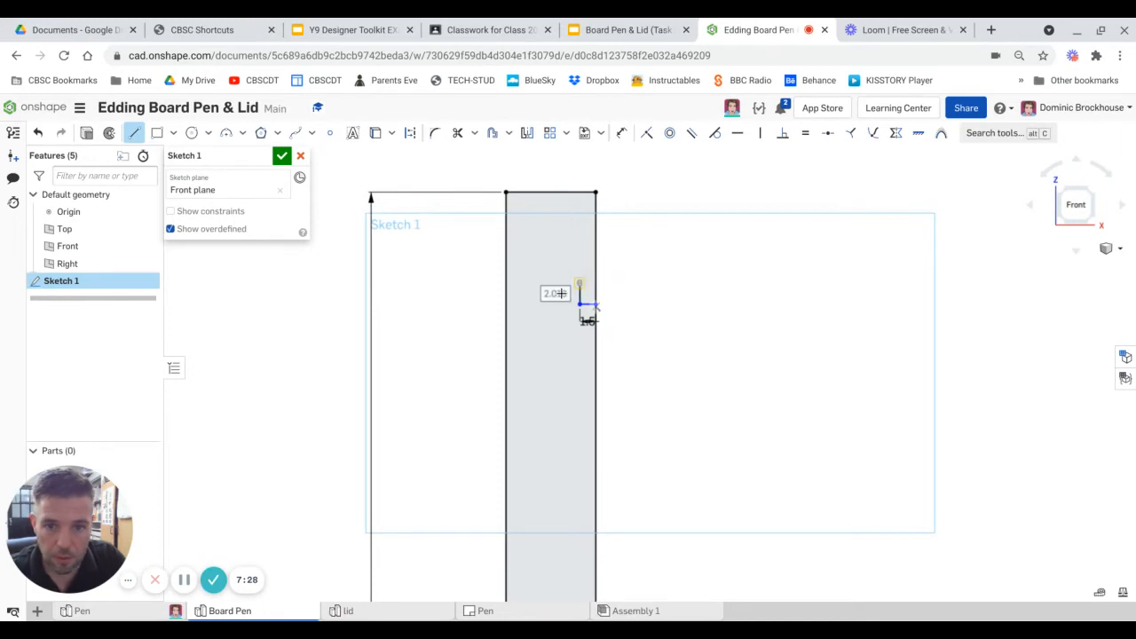
{"action": "type", "text": "2"}
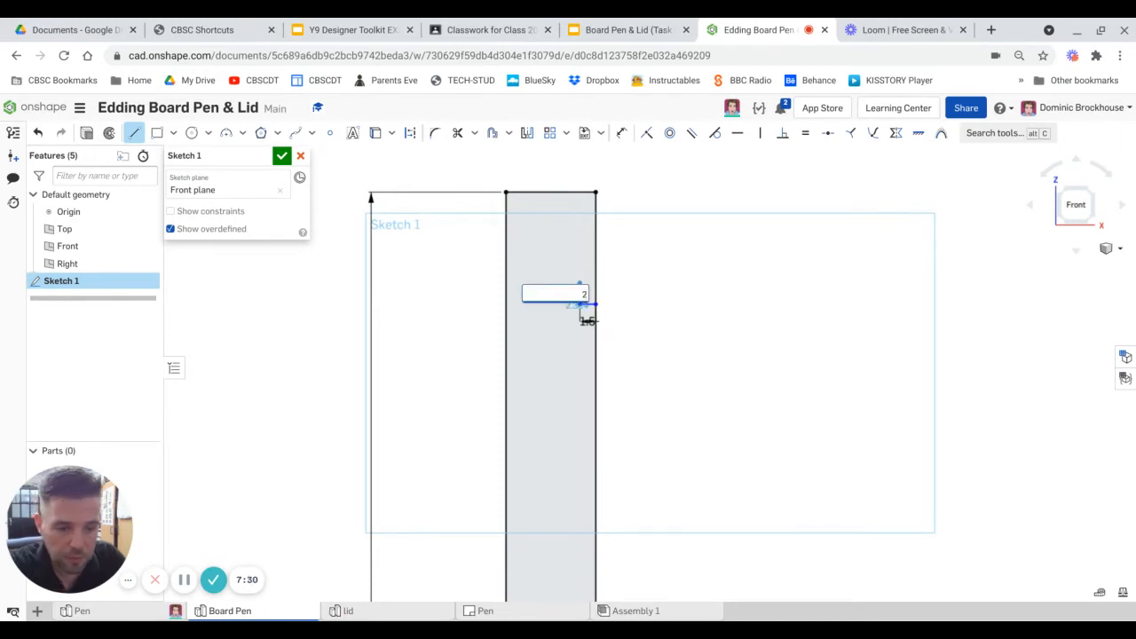
{"action": "key", "text": "Return"}
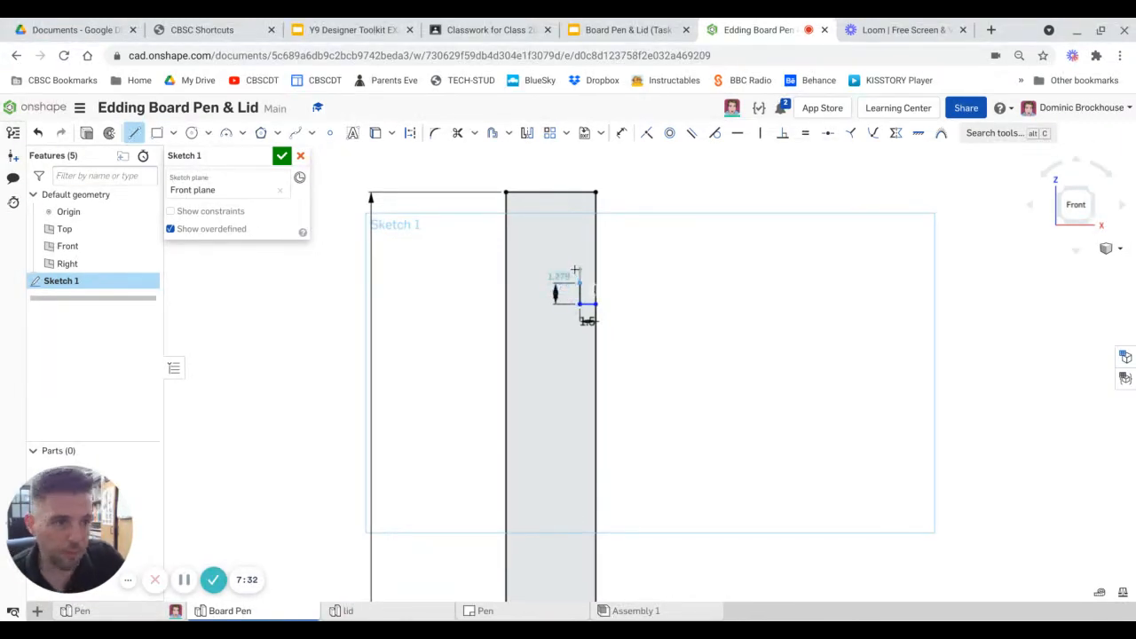
Continue the line chain with an inward-sloping segment about 3.9 mm long, followed by a 6 mm vertical segment upward.
{"action": "scroll", "coordinate": [551, 243], "scroll_direction": "up", "scroll_amount": 1}
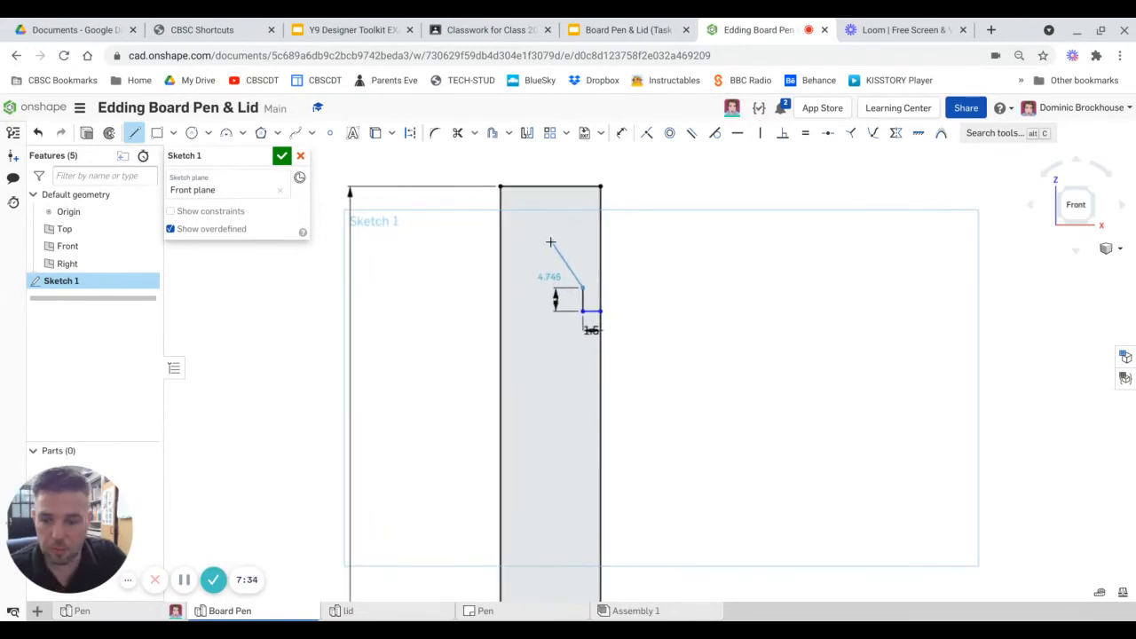
{"action": "scroll", "coordinate": [546, 257], "scroll_direction": "up", "scroll_amount": 1}
{"action": "scroll", "coordinate": [554, 297], "scroll_direction": "up", "scroll_amount": 1}
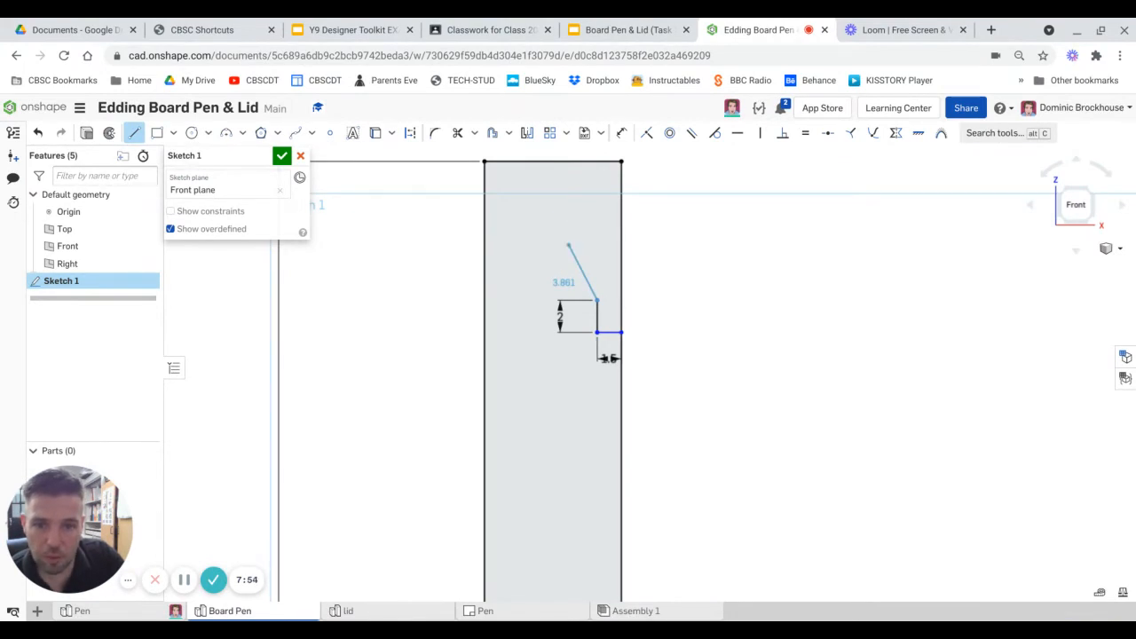
{"action": "left_click", "coordinate": [569, 244]}
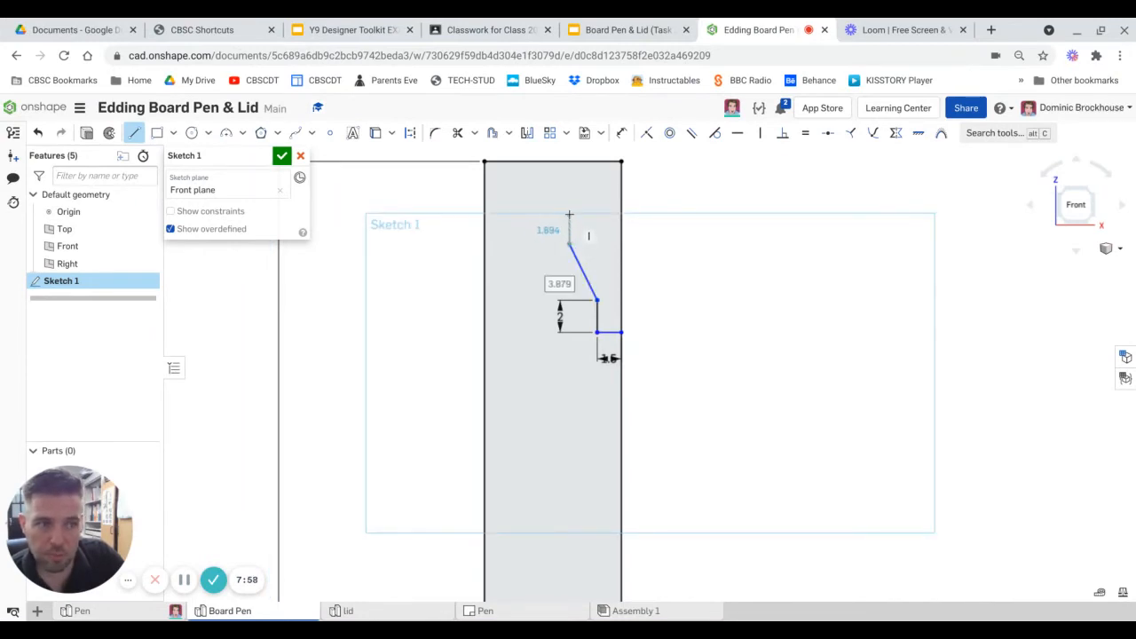
{"action": "left_click", "coordinate": [569, 211]}
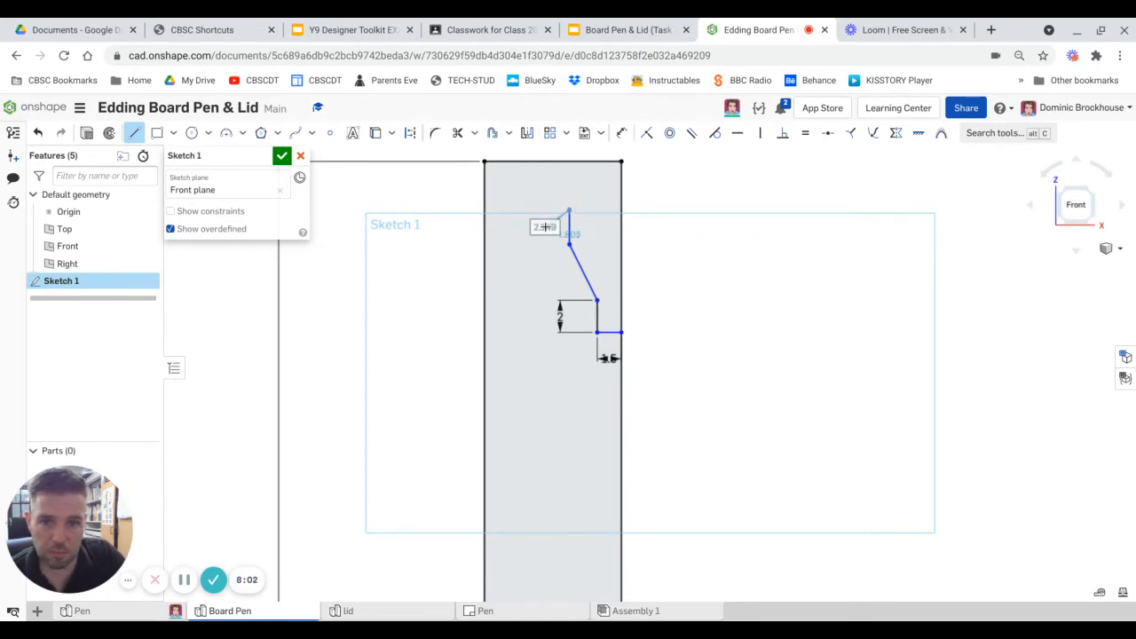
{"action": "type", "text": "6"}
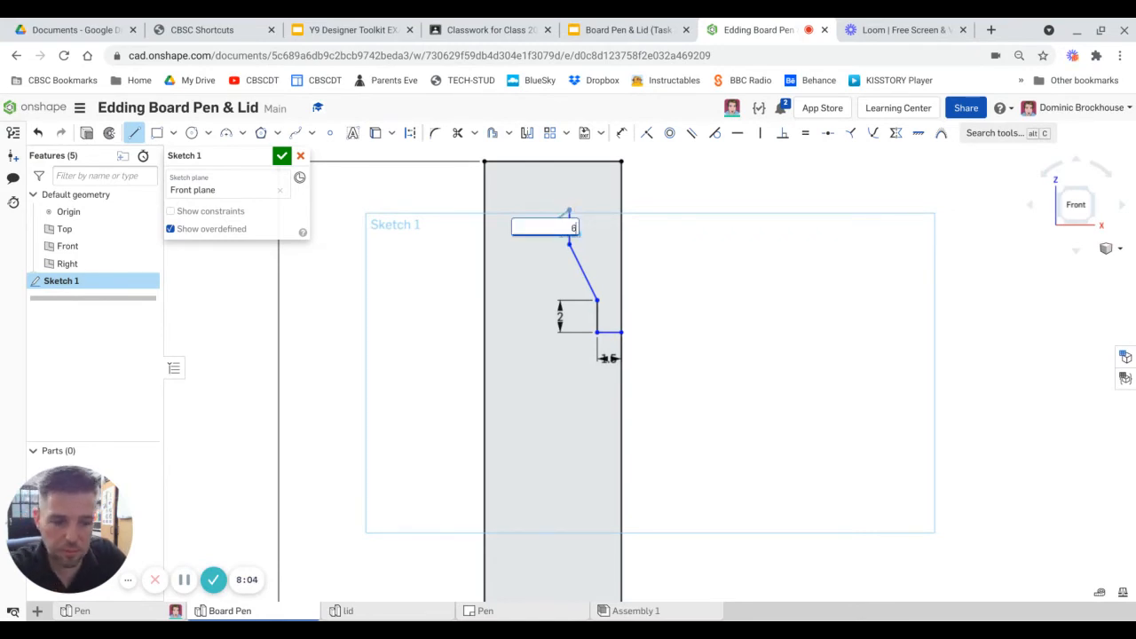
{"action": "key", "text": "Return"}
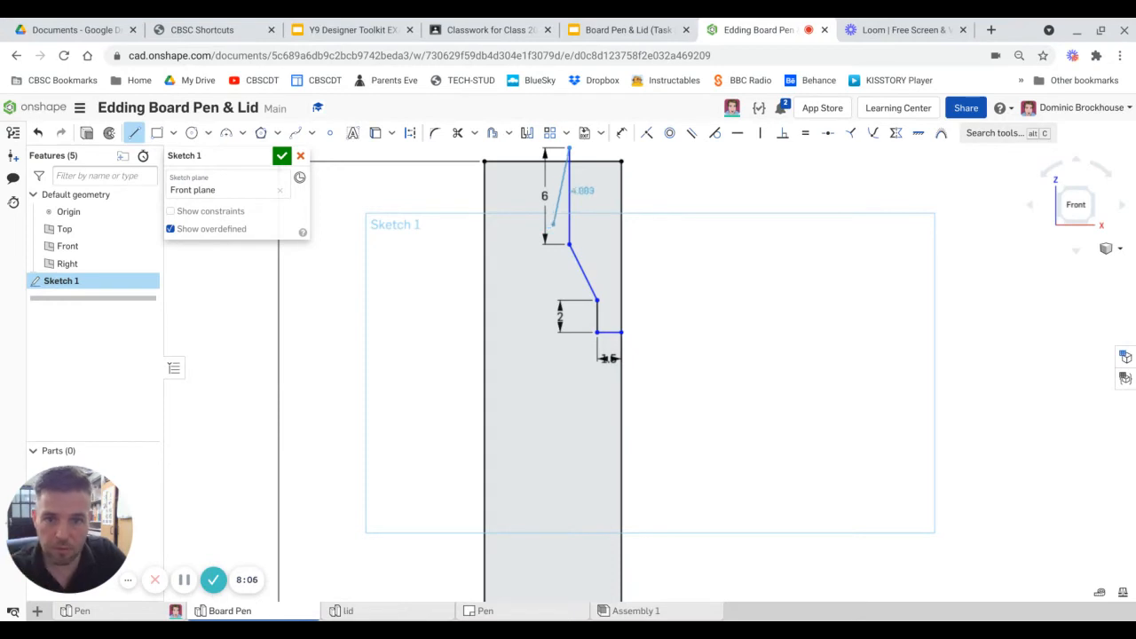
Add a 1.5 mm horizontal segment running inward from the upper end of the 6 mm vertical line.
{"action": "scroll", "coordinate": [550, 224], "scroll_direction": "down", "scroll_amount": 5}
{"action": "scroll", "coordinate": [554, 187], "scroll_direction": "up", "scroll_amount": 3}
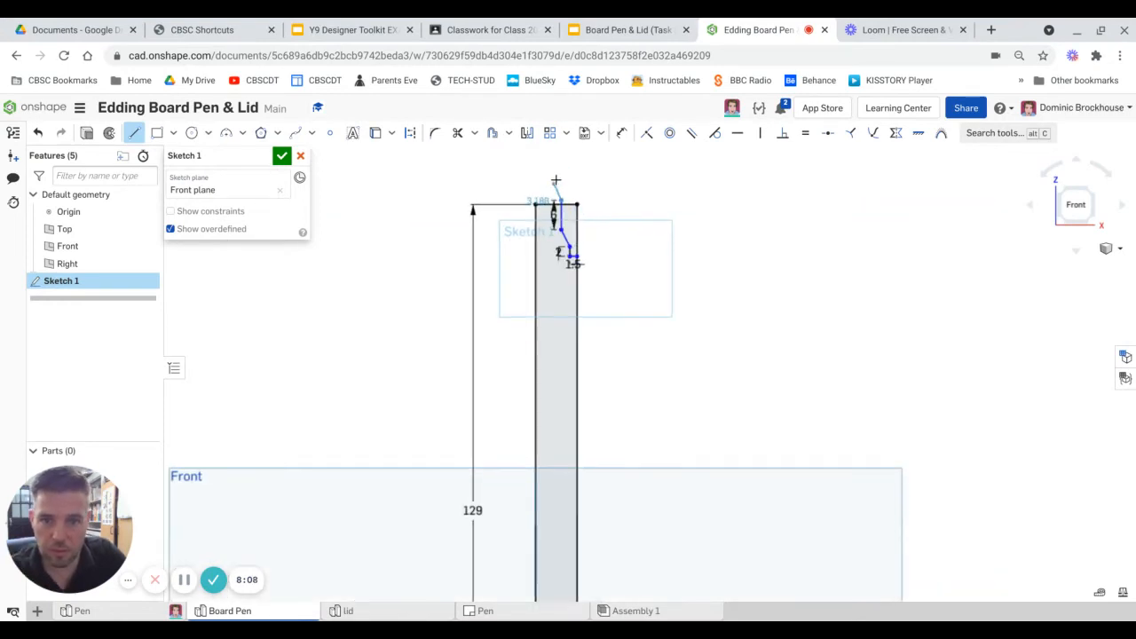
{"action": "scroll", "coordinate": [553, 178], "scroll_direction": "up", "scroll_amount": 1}
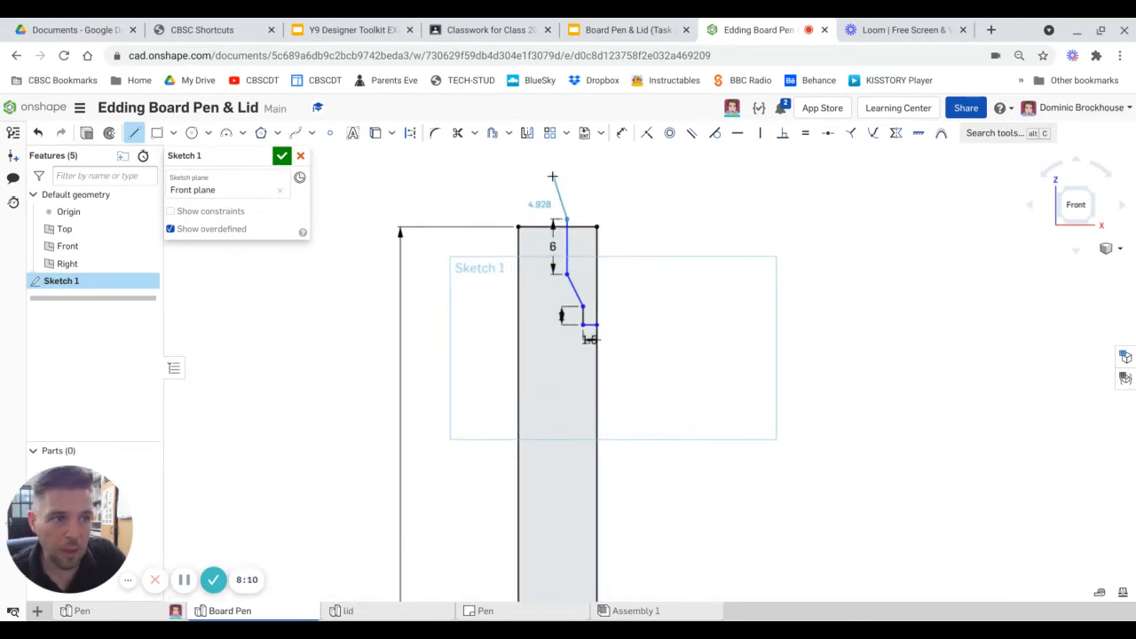
{"action": "scroll", "coordinate": [553, 178], "scroll_direction": "up", "scroll_amount": 2}
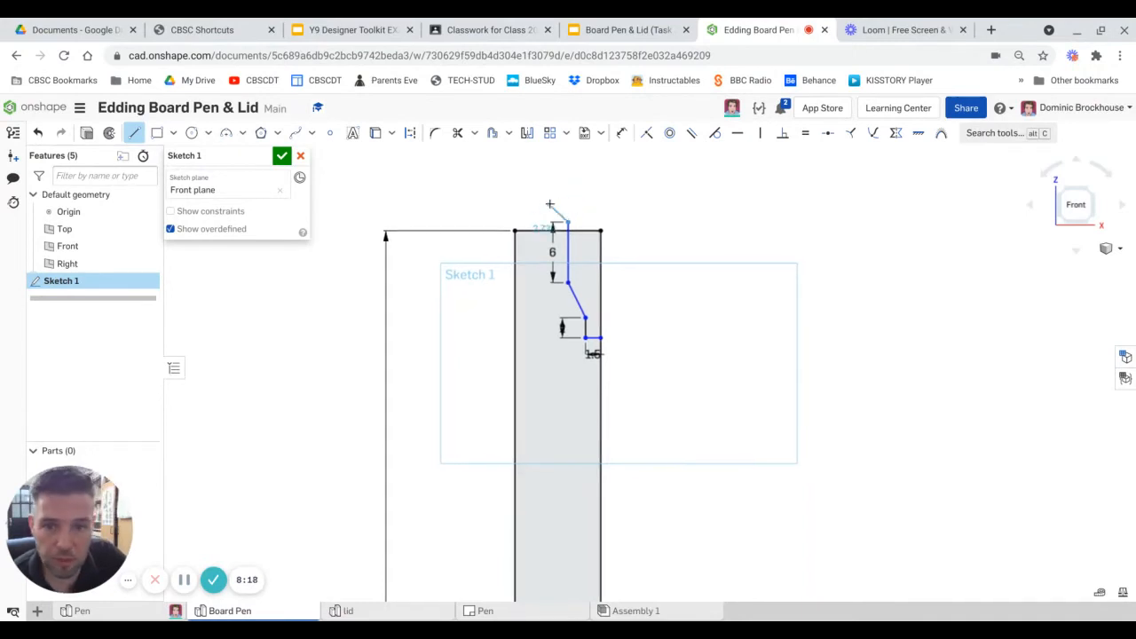
{"action": "scroll", "coordinate": [552, 202], "scroll_direction": "up", "scroll_amount": 5}
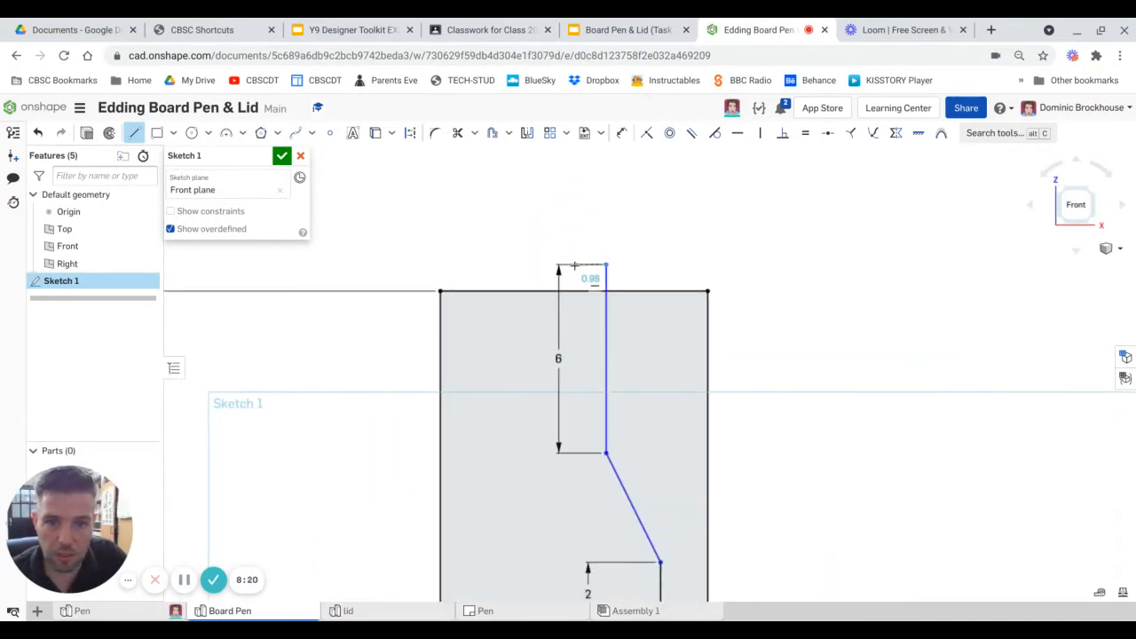
{"action": "type", "text": "1."}
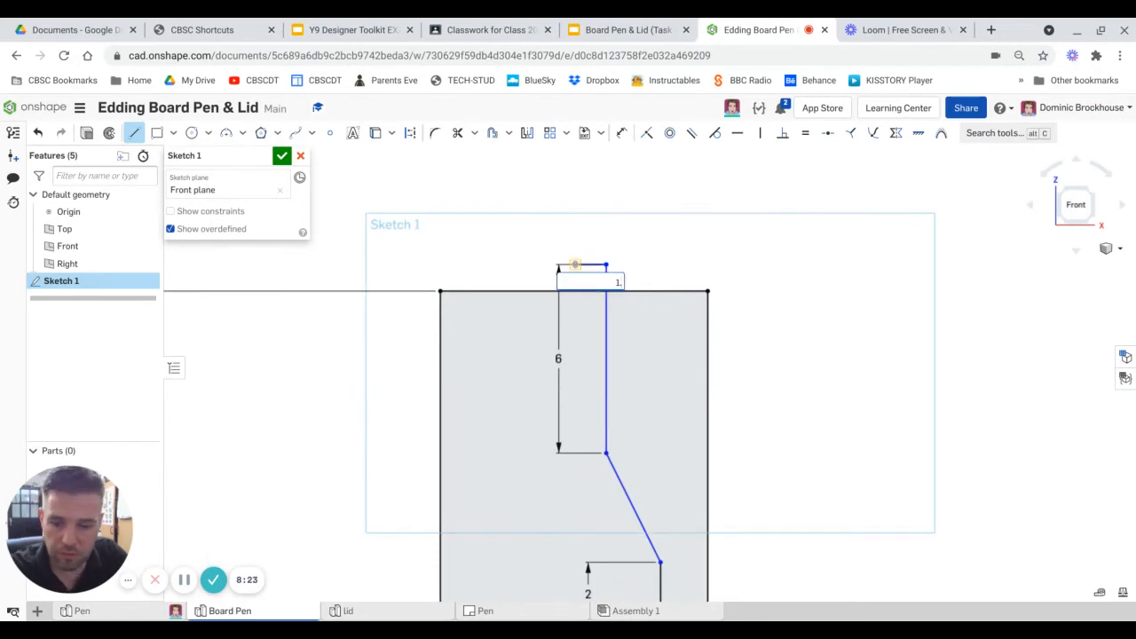
{"action": "key", "text": "Return"}
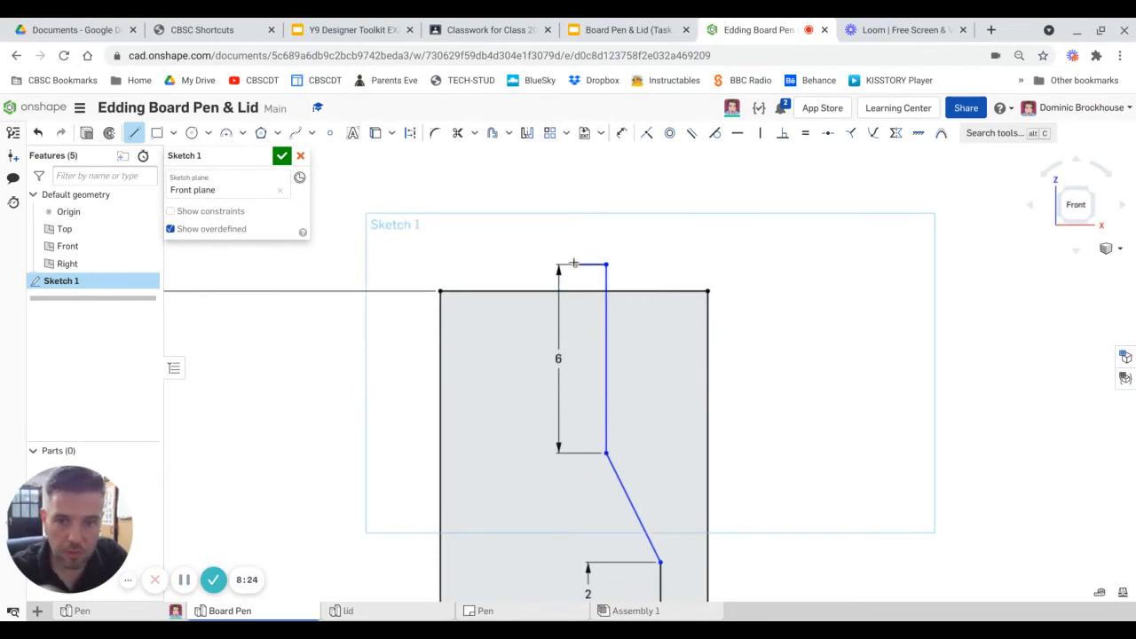
Finish the chain with an inward-sloping segment about 5.5 mm long and a horizontal one about 2.9 mm long, ending in line with the profile's inner edge.
{"action": "scroll", "coordinate": [558, 205], "scroll_direction": "up", "scroll_amount": 1}
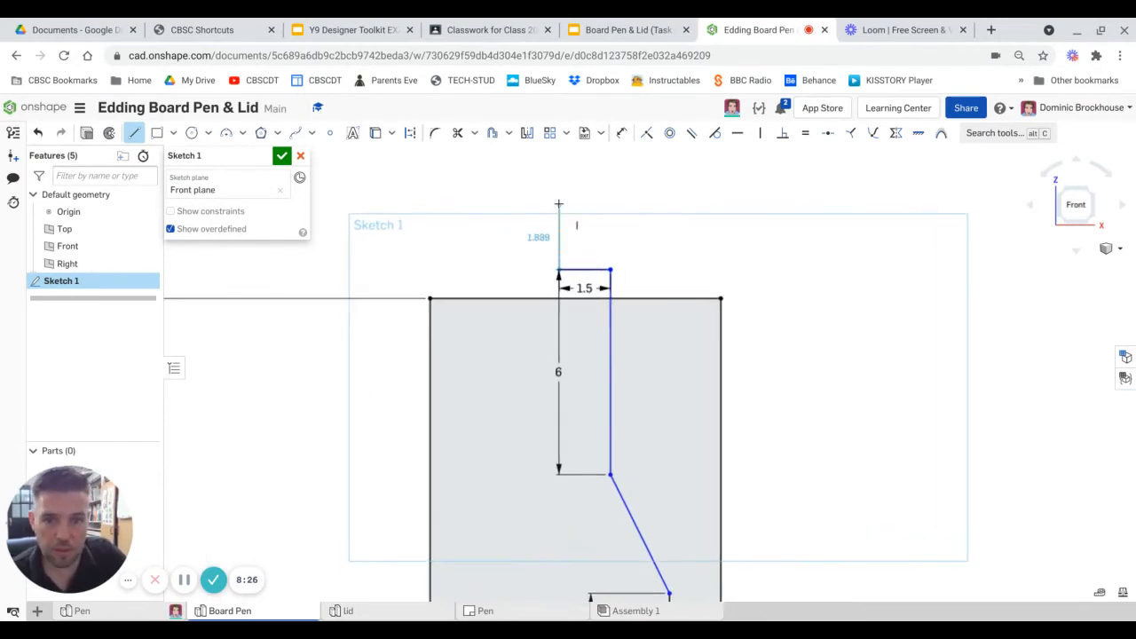
{"action": "scroll", "coordinate": [558, 204], "scroll_direction": "down", "scroll_amount": 4}
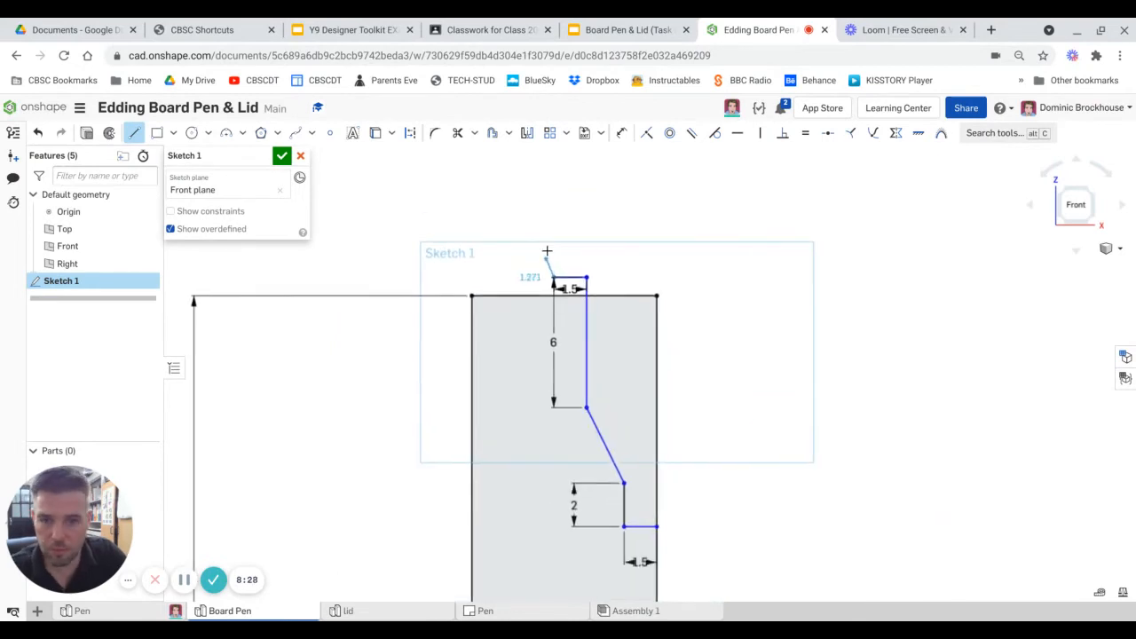
{"action": "middle_click_drag", "start_coordinate": [547, 251], "coordinate": [535, 290]}
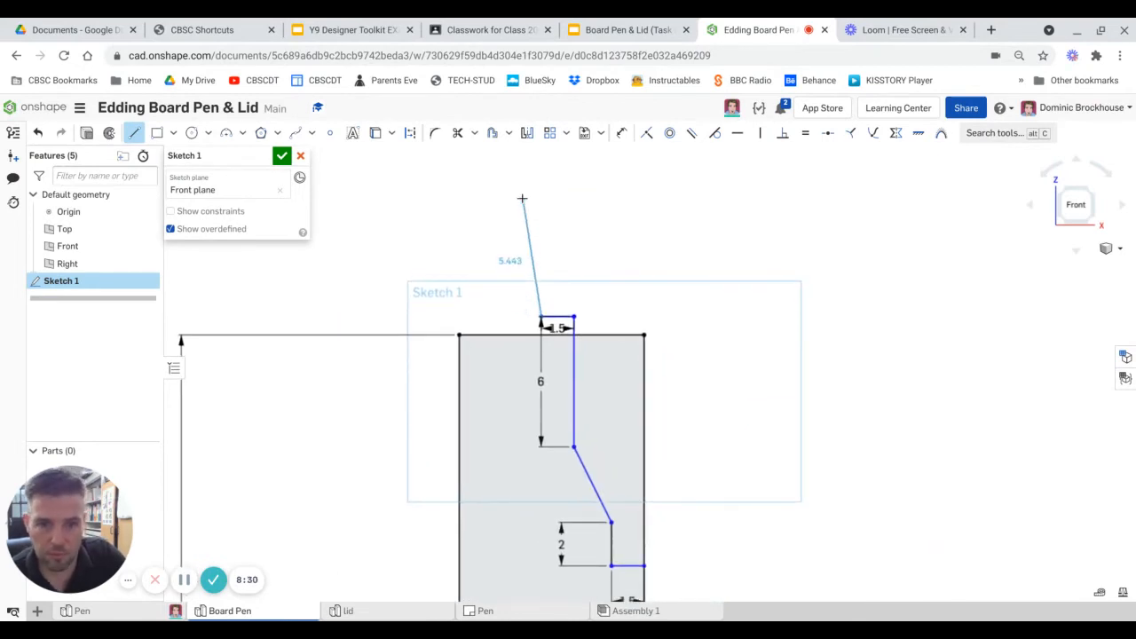
{"action": "left_click", "coordinate": [523, 197]}
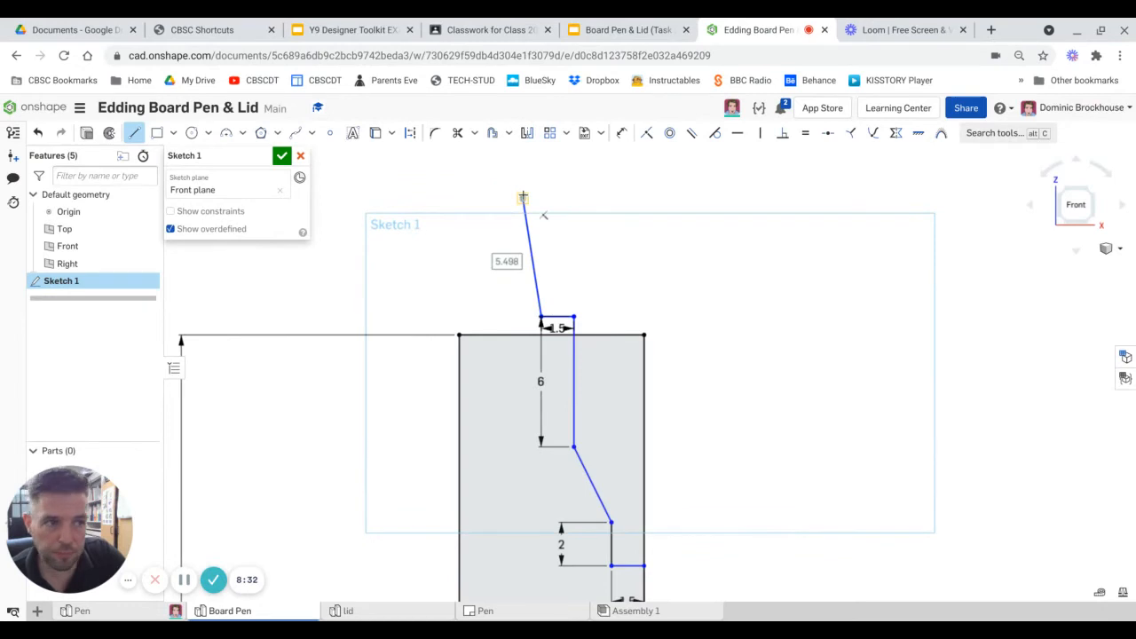
{"action": "left_click", "coordinate": [457, 198]}
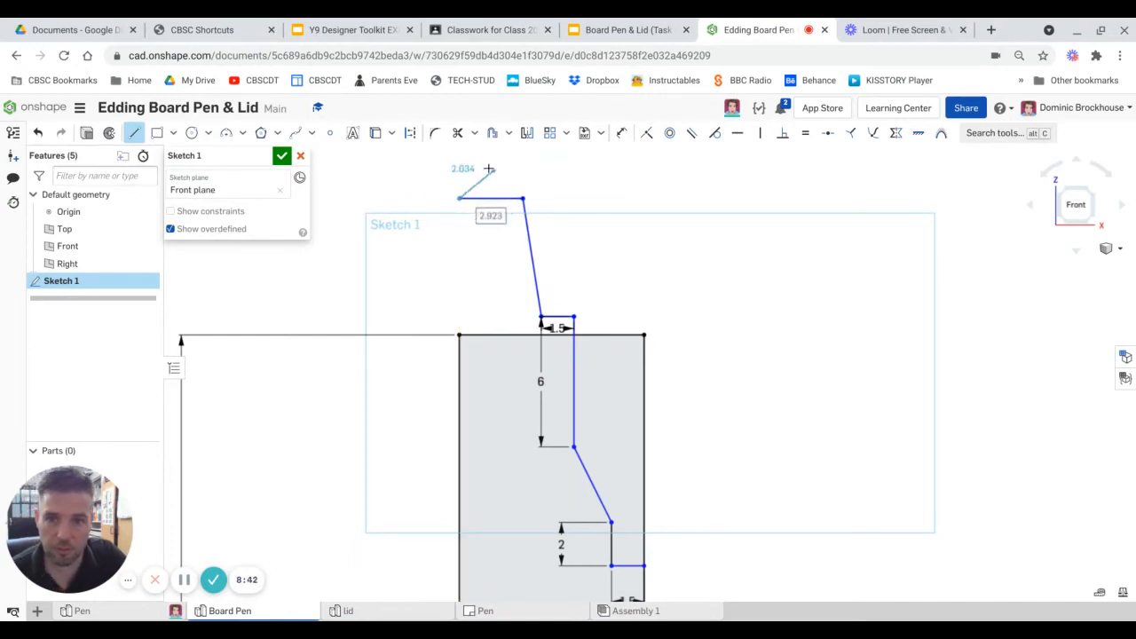
{"action": "key", "text": "Escape"}
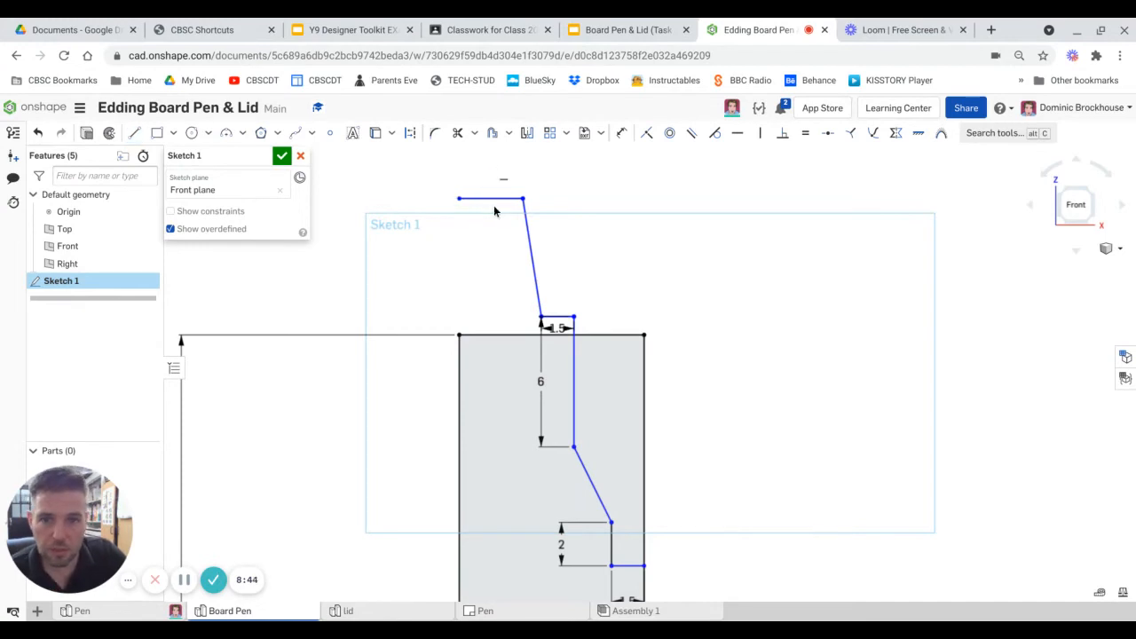
Dimension the topmost horizontal segment of the tip to 1 mm.
{"action": "left_click", "coordinate": [622, 134]}
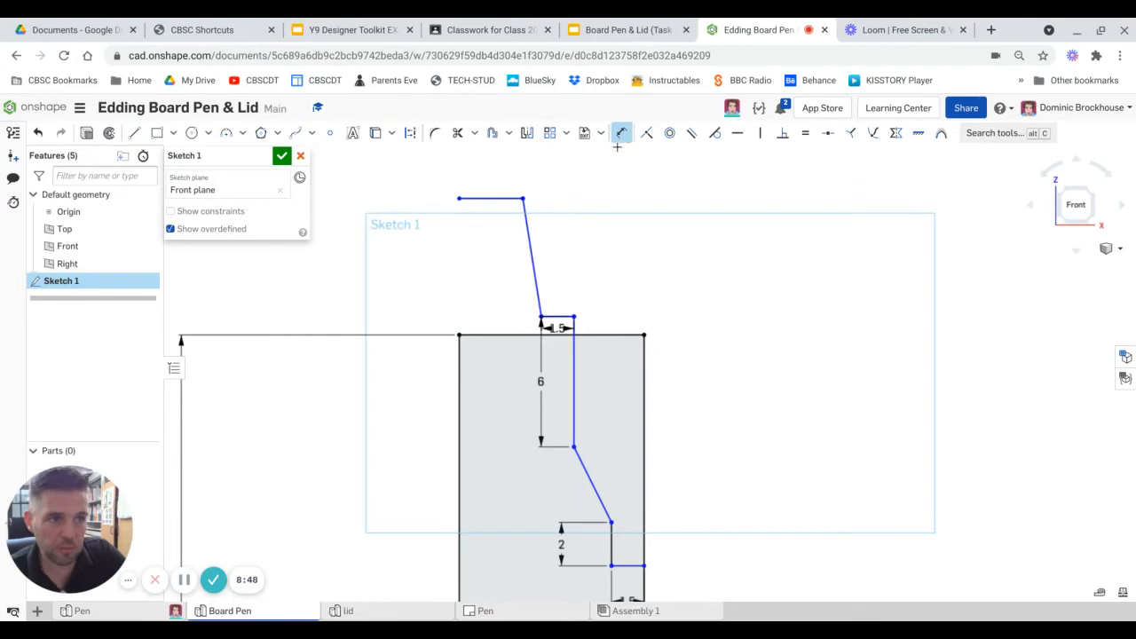
{"action": "left_click", "coordinate": [498, 198]}
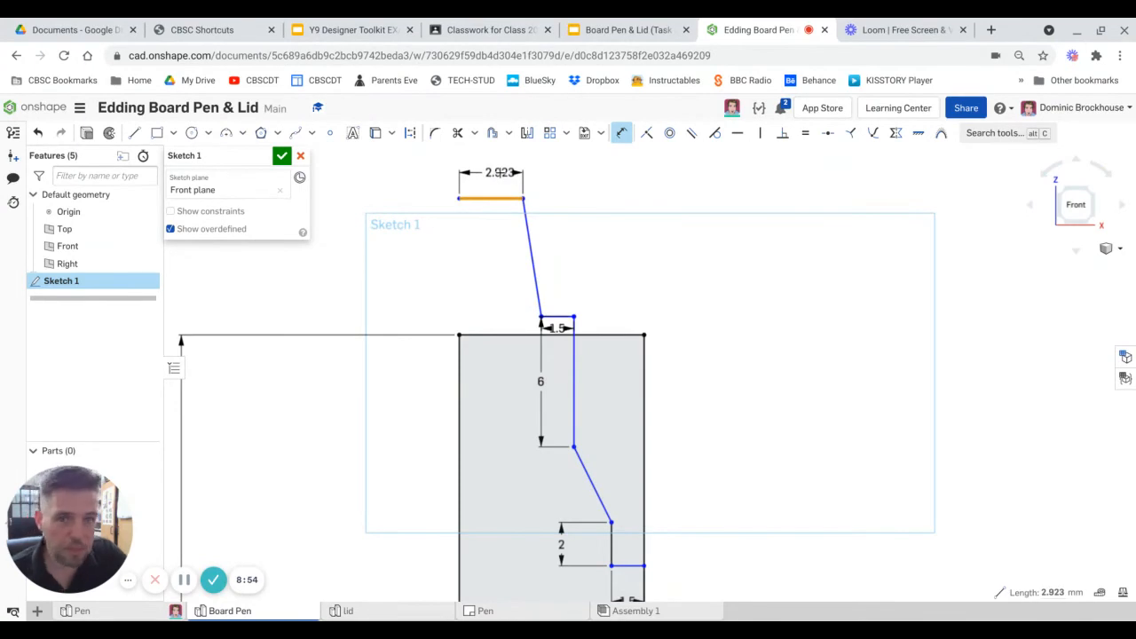
{"action": "left_click", "coordinate": [498, 172]}
{"action": "type", "text": "1"}
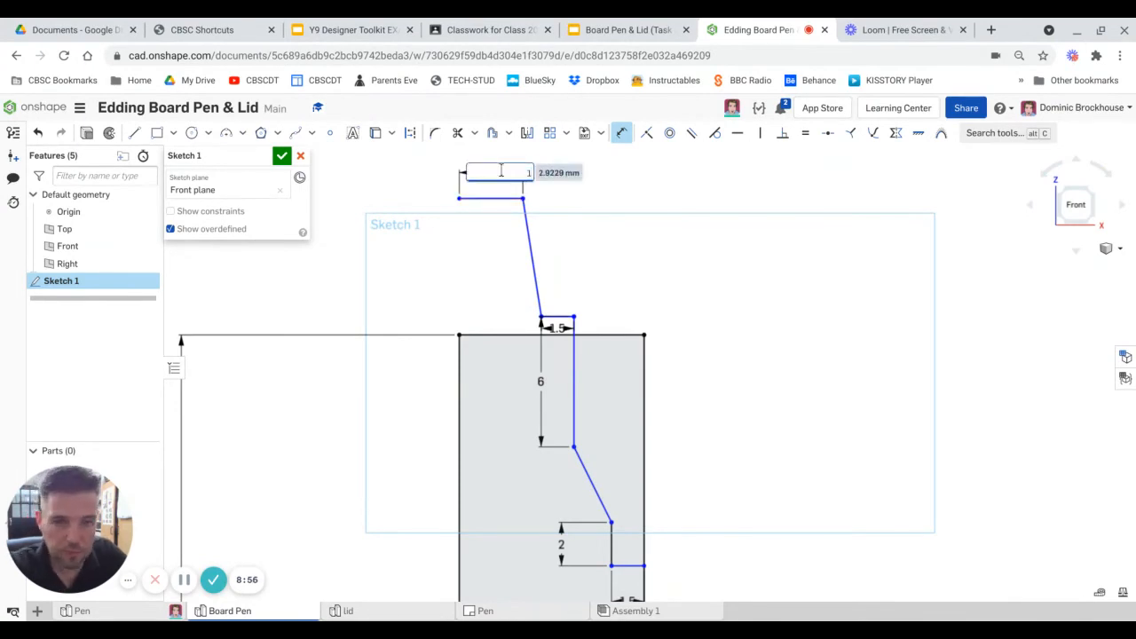
{"action": "key", "text": "Return"}
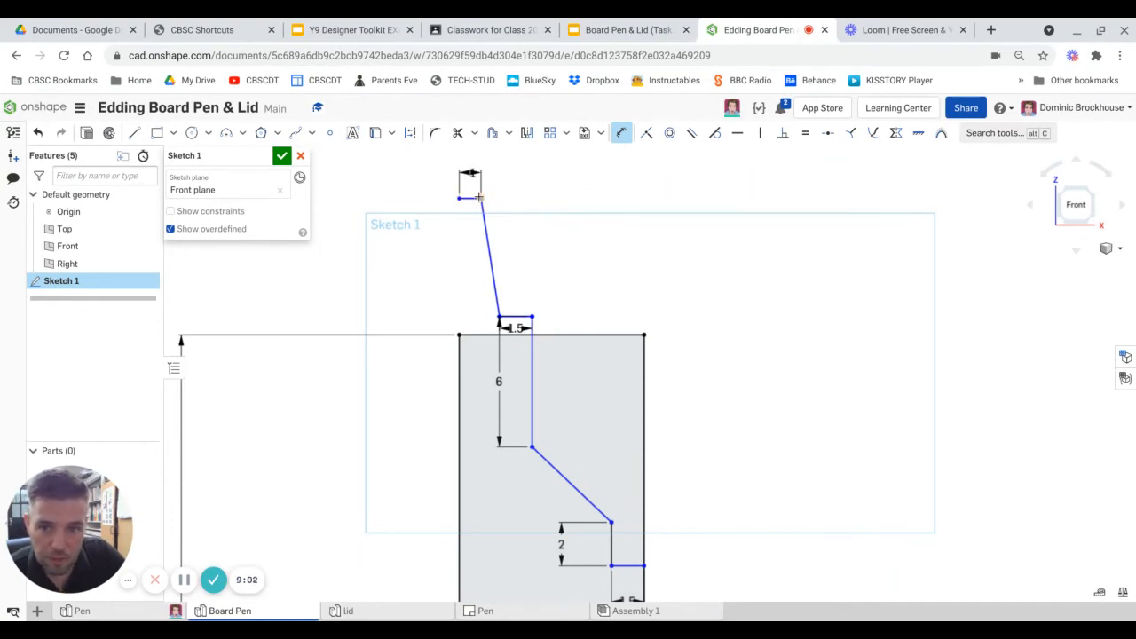
Dimension the upper sloping segment's vertical height to 6 mm, and move the vertical segment's 6 mm dimension to its outer side.
{"action": "left_click", "coordinate": [498, 316]}
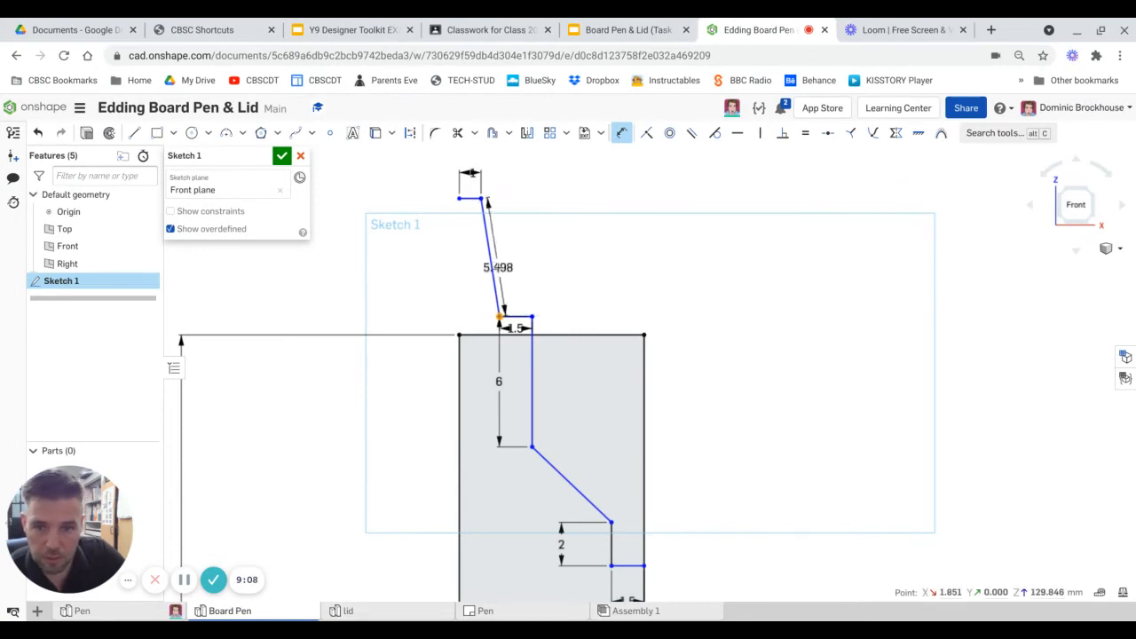
{"action": "left_click", "coordinate": [577, 261]}
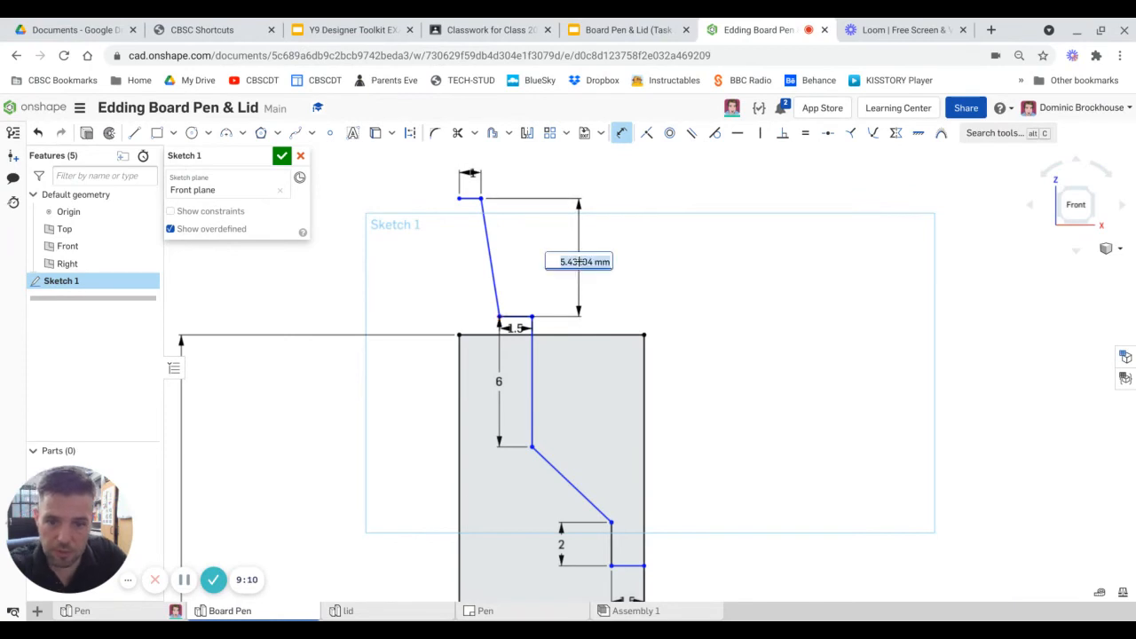
{"action": "type", "text": "6"}
{"action": "key", "text": "Return"}
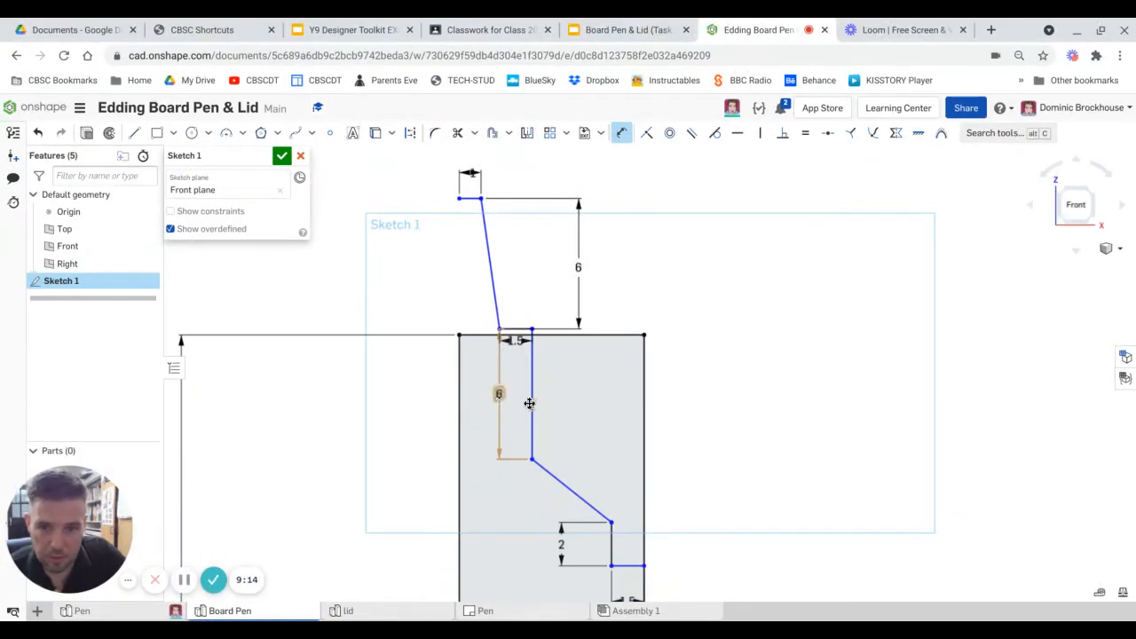
{"action": "left_click_drag", "start_coordinate": [498, 397], "coordinate": [581, 392]}
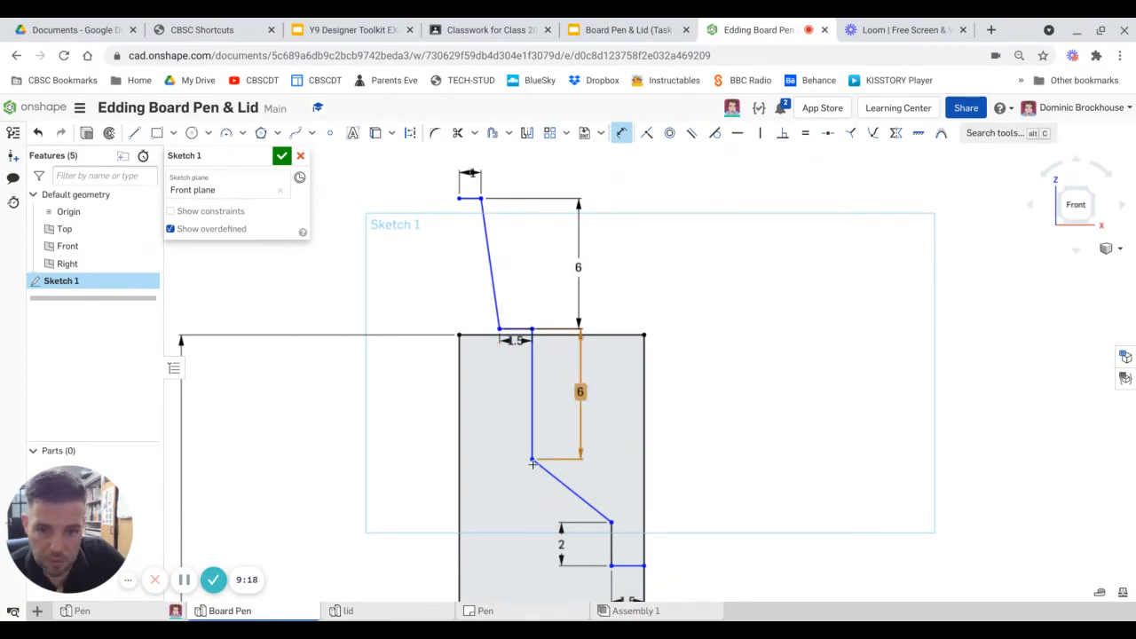
Dimension the vertical height of the lower sloping segment to 6 mm.
{"action": "middle_click_drag", "start_coordinate": [537, 466], "coordinate": [556, 320]}
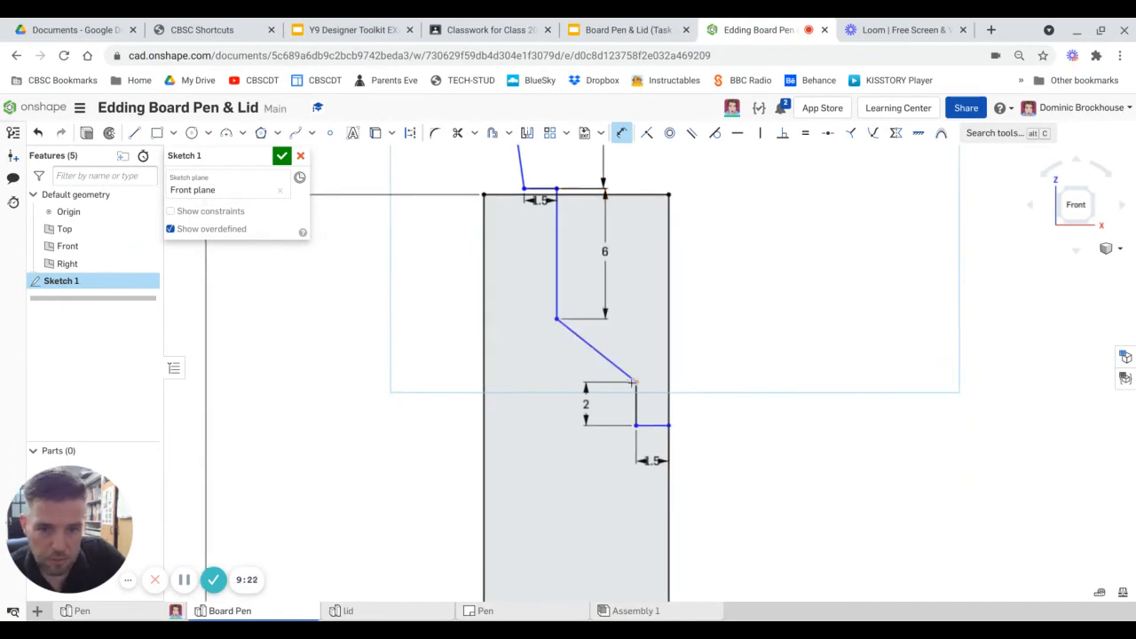
{"action": "left_click", "coordinate": [637, 381]}
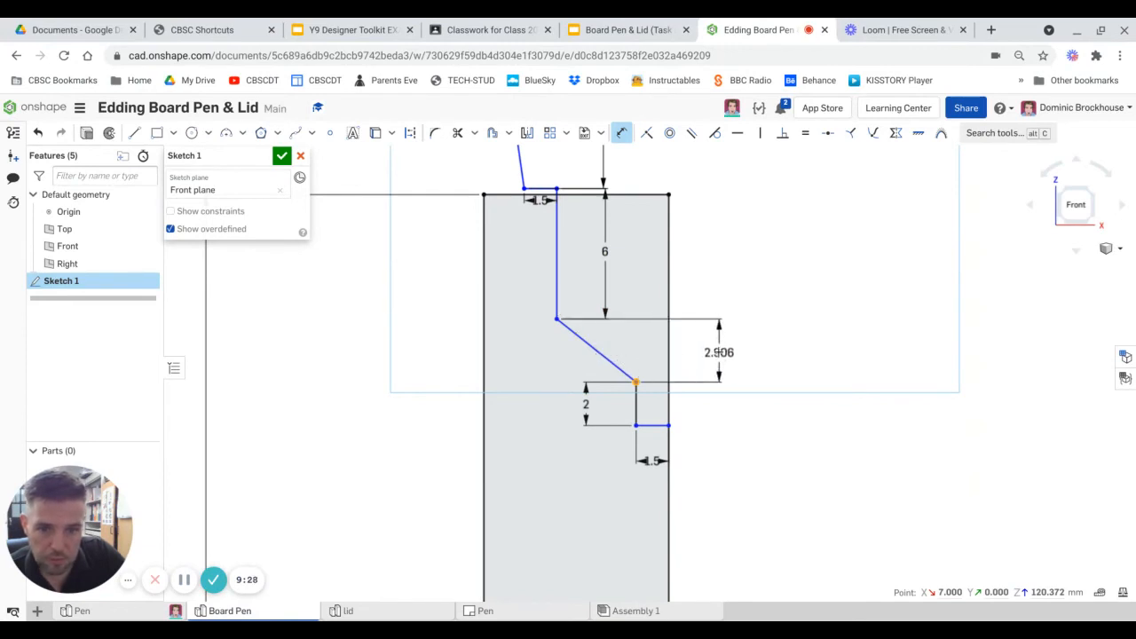
{"action": "left_click", "coordinate": [716, 350]}
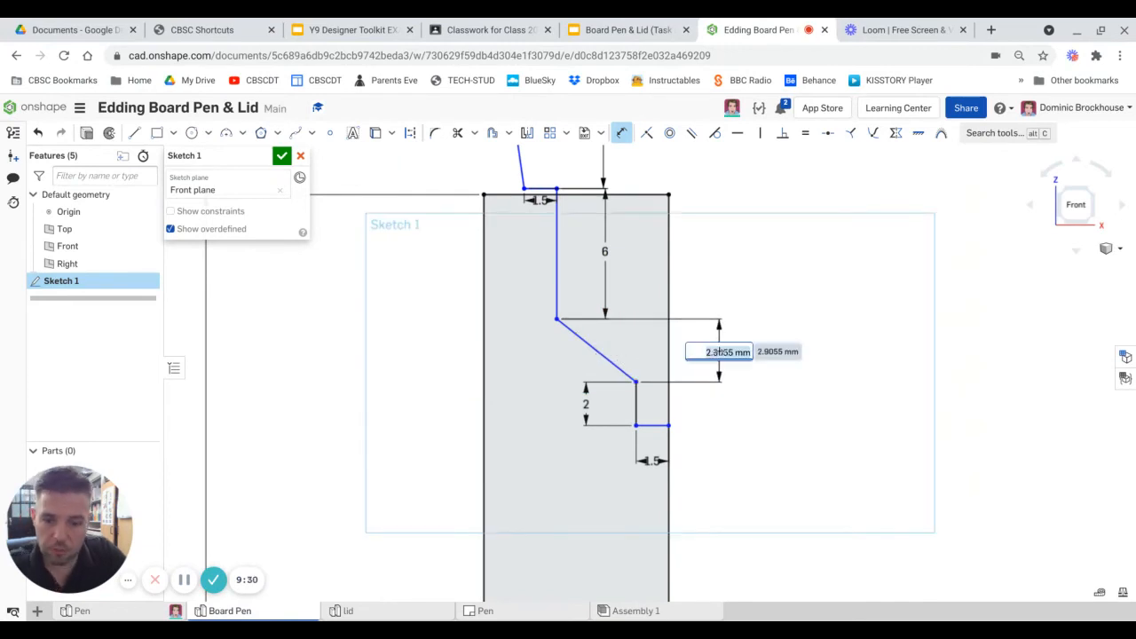
{"action": "type", "text": "6"}
{"action": "key", "text": "Return"}
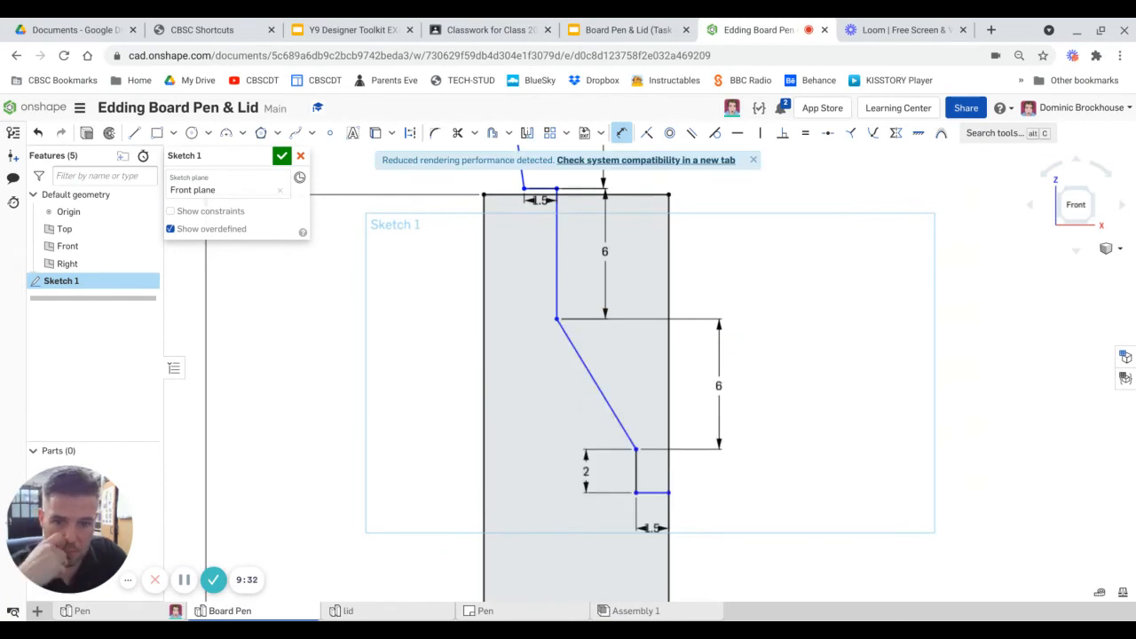
Align the tip's top inner endpoint with the profile's top inner corner by setting the vertical distance between them to 0 mm.
{"action": "scroll", "coordinate": [675, 462], "scroll_direction": "down", "scroll_amount": 3}
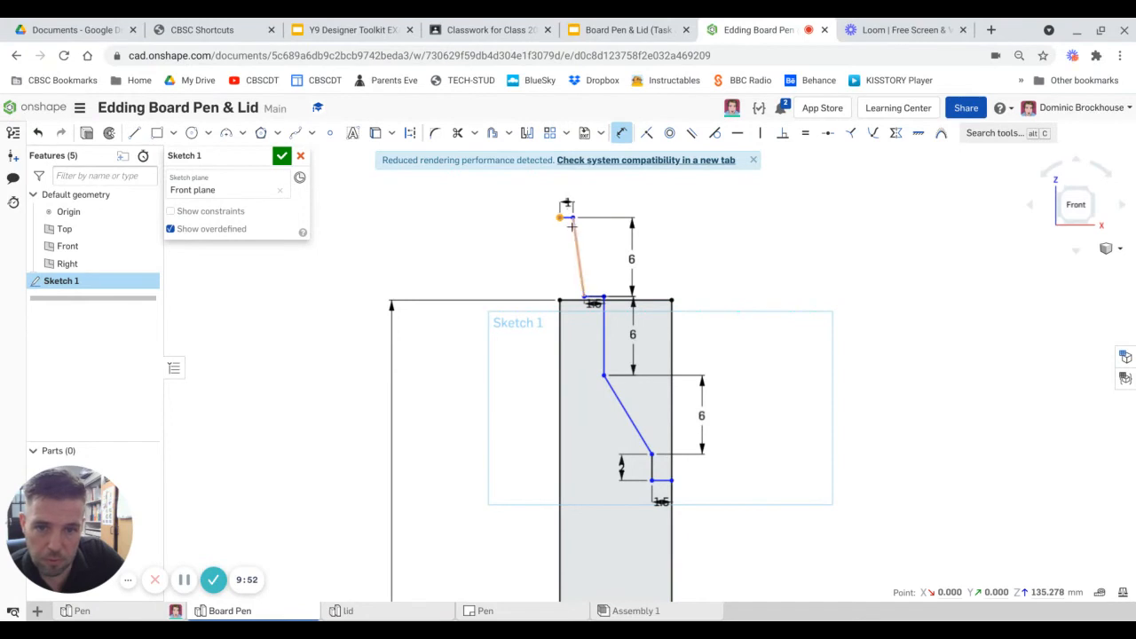
{"action": "left_click", "coordinate": [560, 301]}
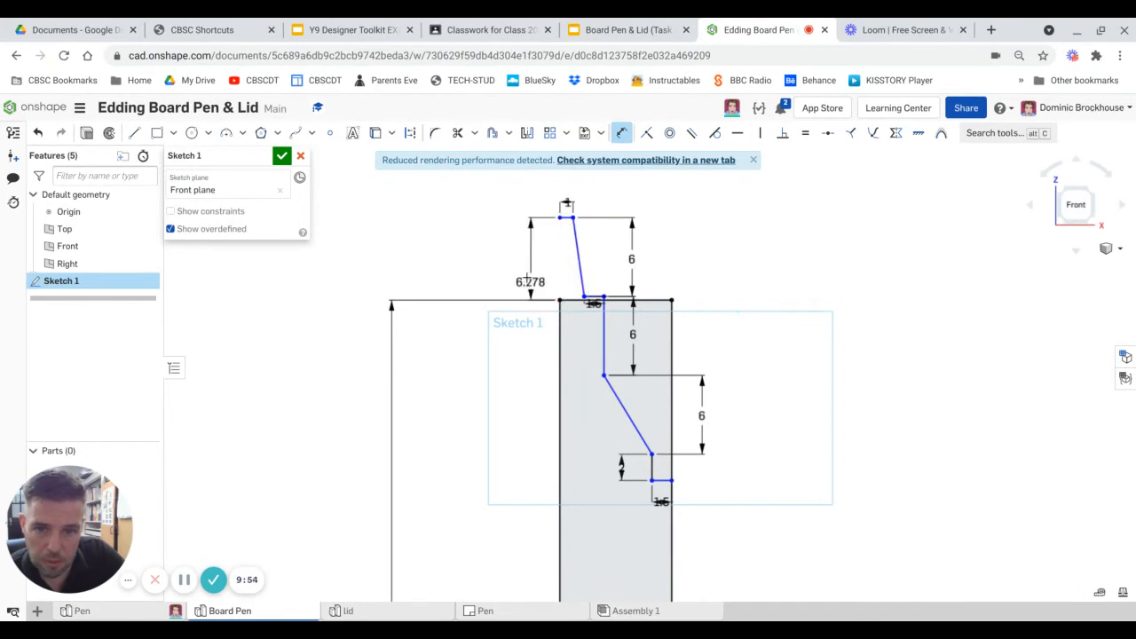
{"action": "left_click", "coordinate": [503, 268]}
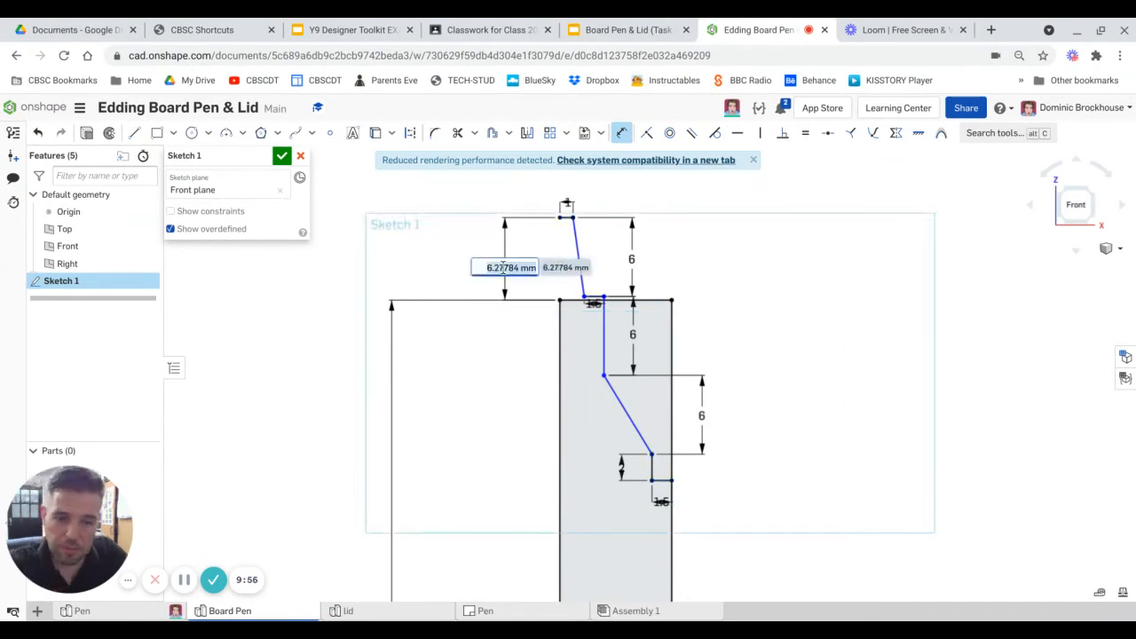
{"action": "type", "text": "0"}
{"action": "key", "text": "Return"}
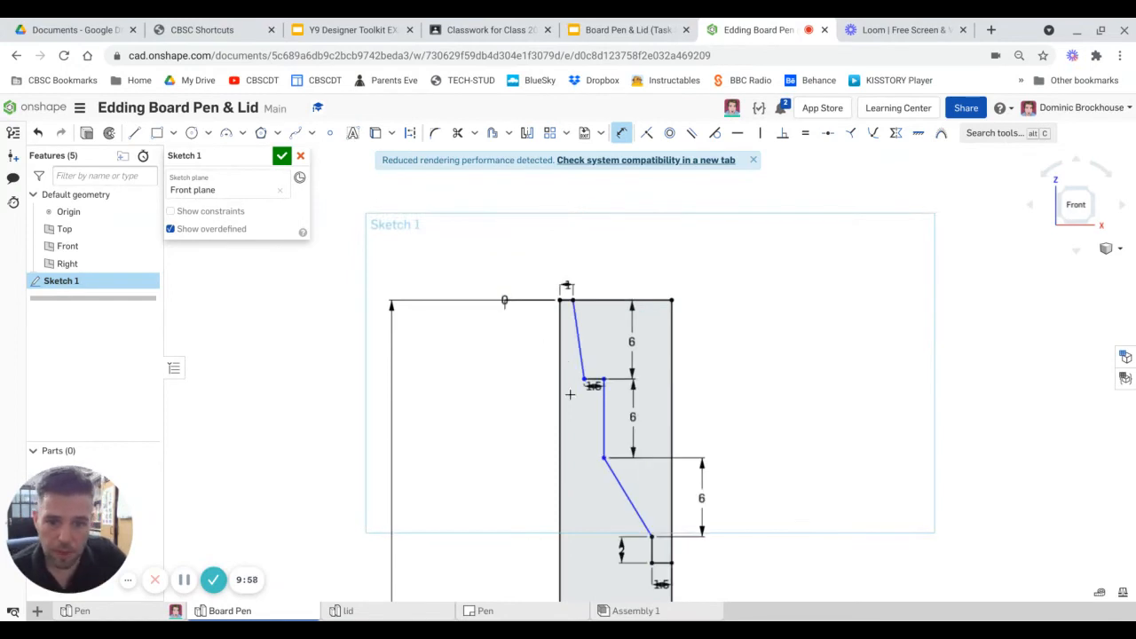
{"action": "scroll", "coordinate": [672, 495], "scroll_direction": "up", "scroll_amount": 2}
{"action": "scroll", "coordinate": [667, 516], "scroll_direction": "up", "scroll_amount": 4}
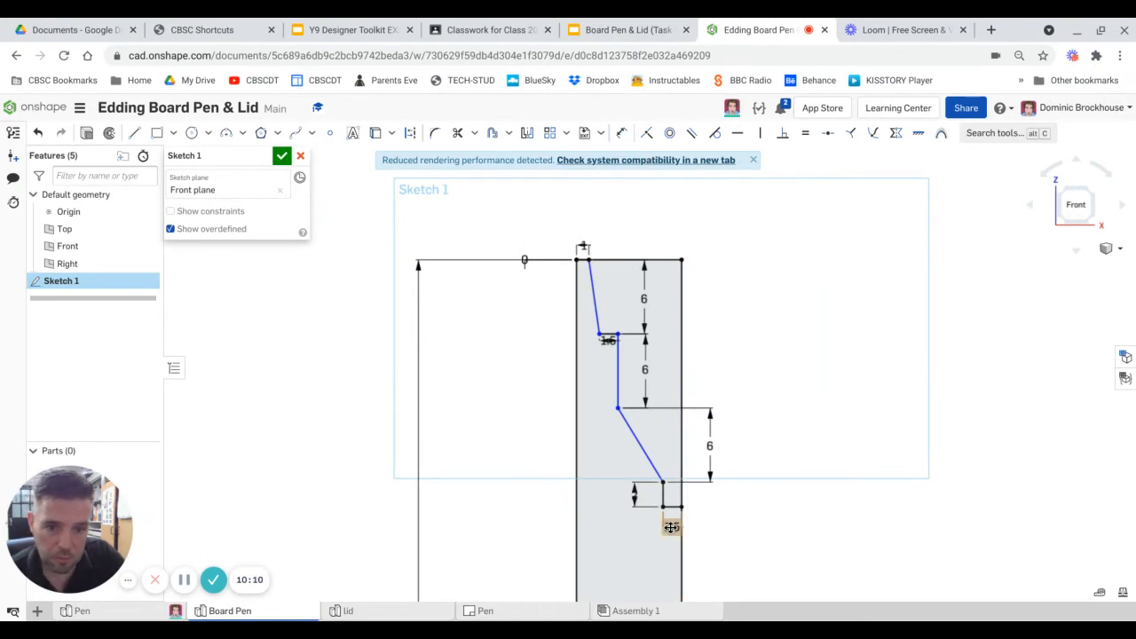
Move the tip's two 1.5 mm dimensions, the 2 mm dimension and the topmost 1 mm dimension clear of the profile.
{"action": "left_click_drag", "start_coordinate": [670, 527], "coordinate": [709, 525]}
{"action": "left_click_drag", "start_coordinate": [636, 492], "coordinate": [744, 442]}
{"action": "mouse_move", "coordinate": [608, 340]}
{"action": "left_mouse_down"}
{"action": "mouse_move", "coordinate": [616, 218]}
{"action": "mouse_move", "coordinate": [657, 221]}
{"action": "left_mouse_up"}
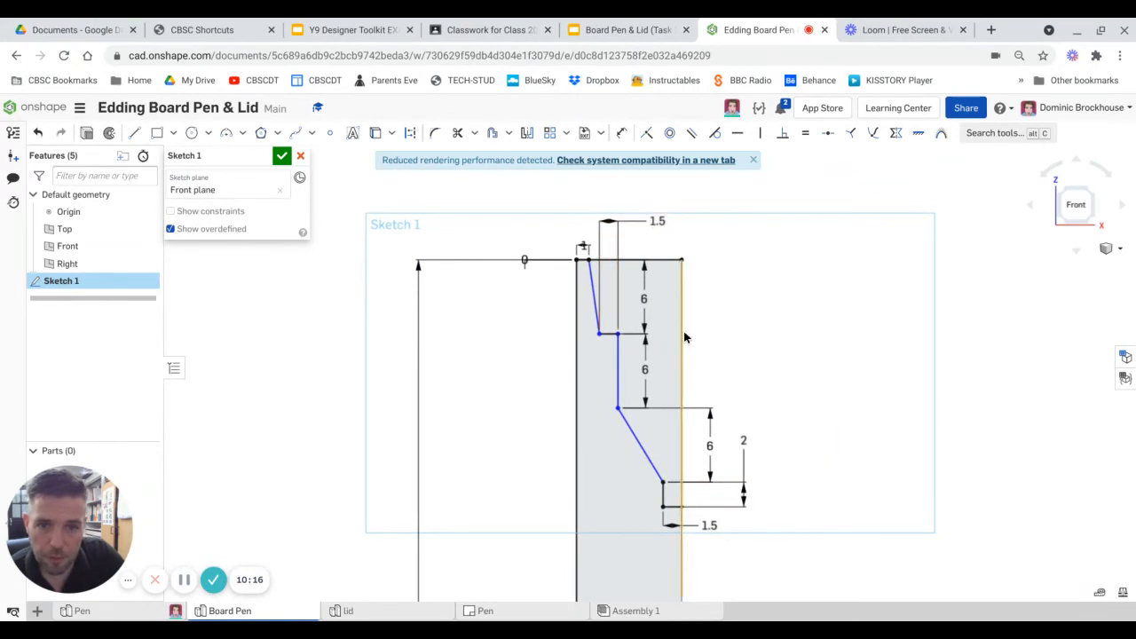
{"action": "mouse_move", "coordinate": [575, 256]}
{"action": "left_mouse_down"}
{"action": "mouse_move", "coordinate": [538, 216]}
{"action": "mouse_move", "coordinate": [507, 231]}
{"action": "left_mouse_up"}
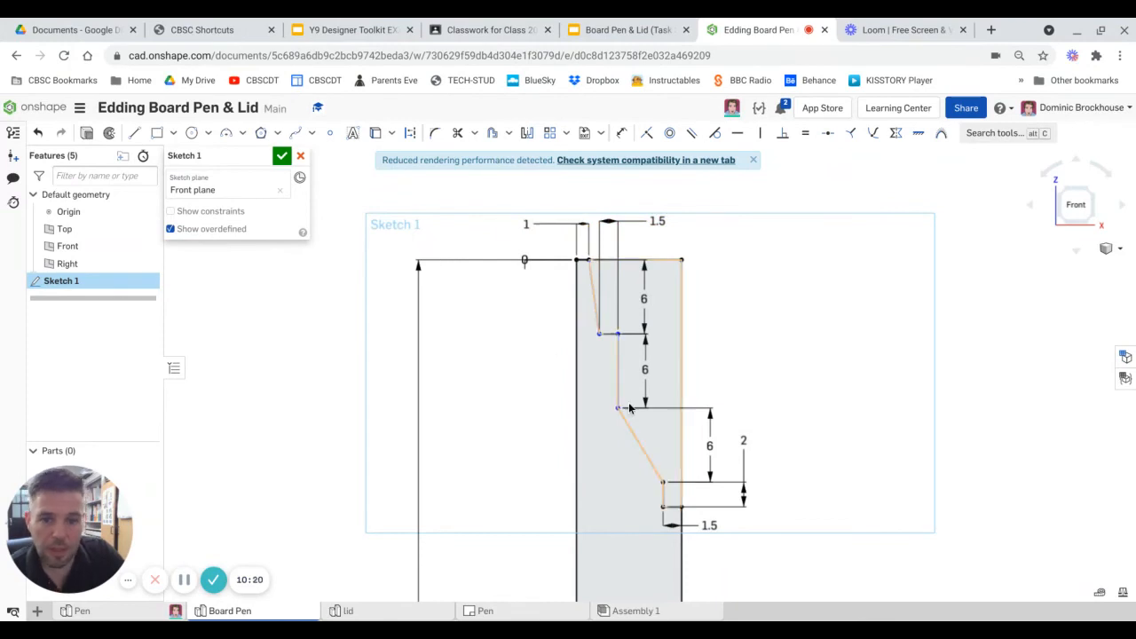
Trim the surplus top edge and outer vertical edge around the tip, and delete the 0 mm dimension.
{"action": "left_click", "coordinate": [458, 132]}
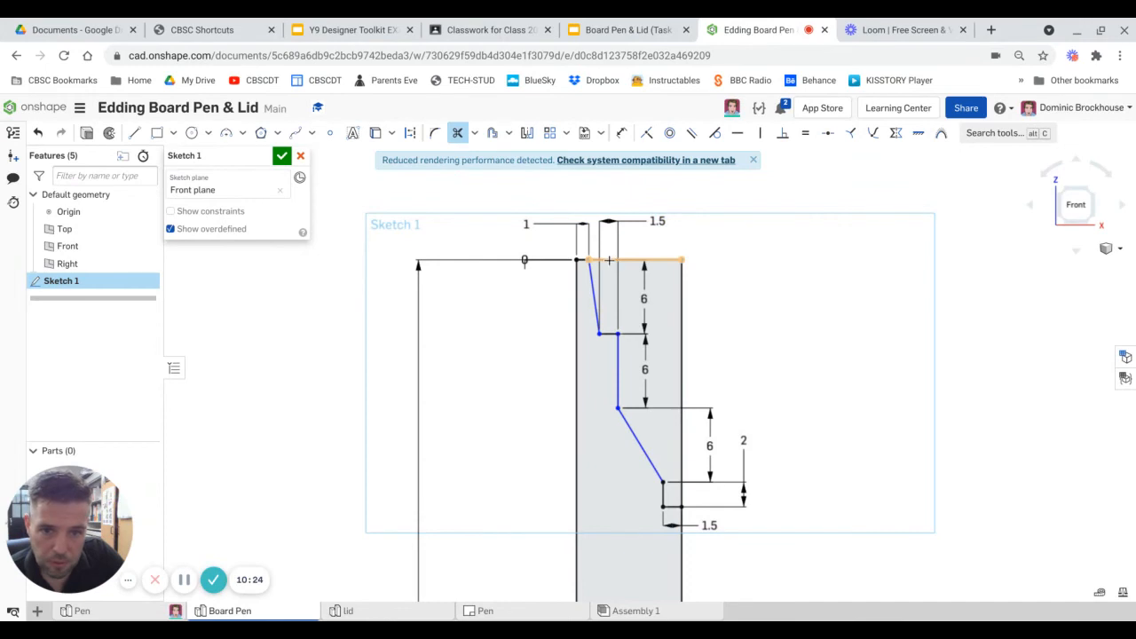
{"action": "left_click", "coordinate": [611, 260]}
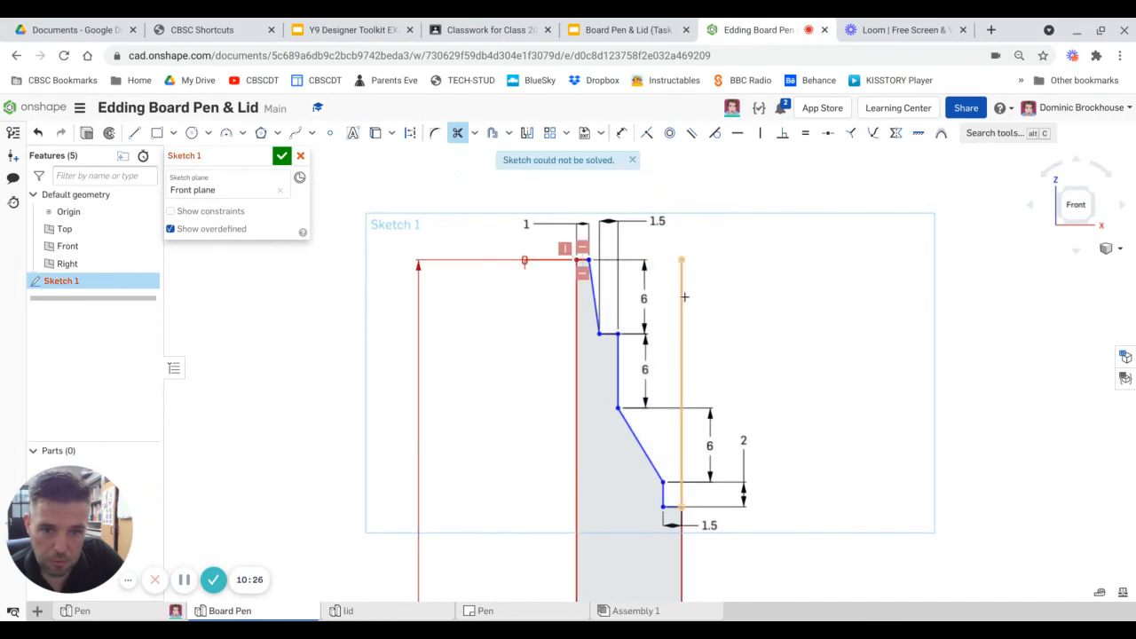
{"action": "left_click", "coordinate": [683, 296]}
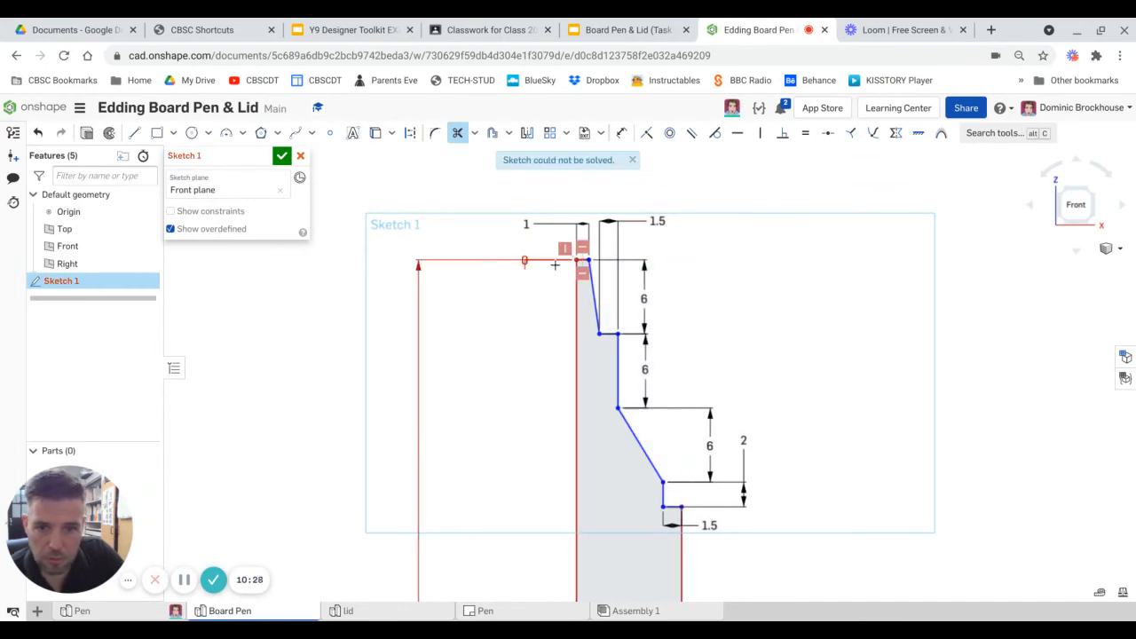
{"action": "left_click", "coordinate": [457, 132]}
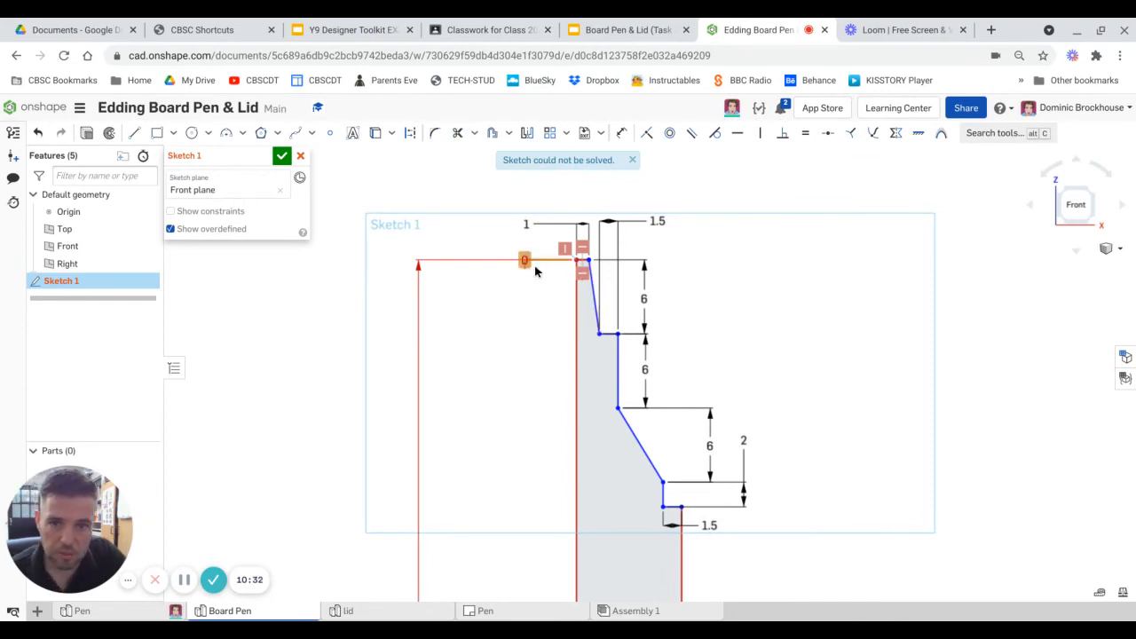
{"action": "key", "text": "Delete"}
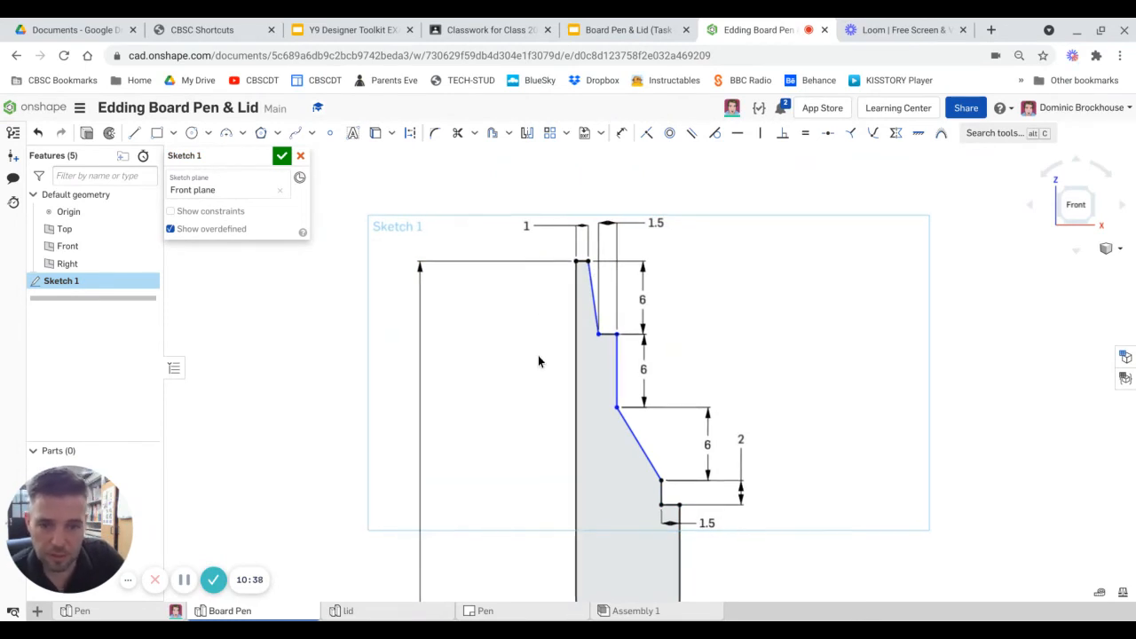
Try to add a sketch fillet at the tip's top outer corner point.
{"action": "scroll", "coordinate": [538, 353], "scroll_direction": "down", "scroll_amount": 1}
{"action": "scroll", "coordinate": [538, 353], "scroll_direction": "up", "scroll_amount": 3}
{"action": "scroll", "coordinate": [549, 369], "scroll_direction": "up", "scroll_amount": 3}
{"action": "scroll", "coordinate": [550, 364], "scroll_direction": "down", "scroll_amount": 4}
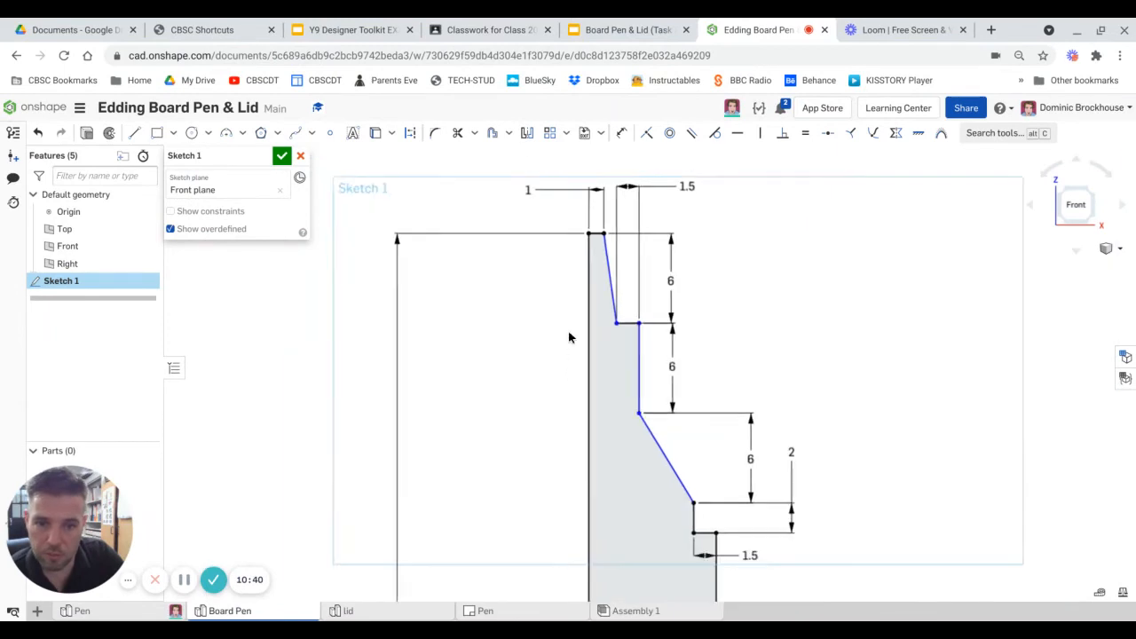
{"action": "scroll", "coordinate": [610, 255], "scroll_direction": "up", "scroll_amount": 1}
{"action": "scroll", "coordinate": [609, 254], "scroll_direction": "down", "scroll_amount": 3}
{"action": "scroll", "coordinate": [603, 253], "scroll_direction": "up", "scroll_amount": 3}
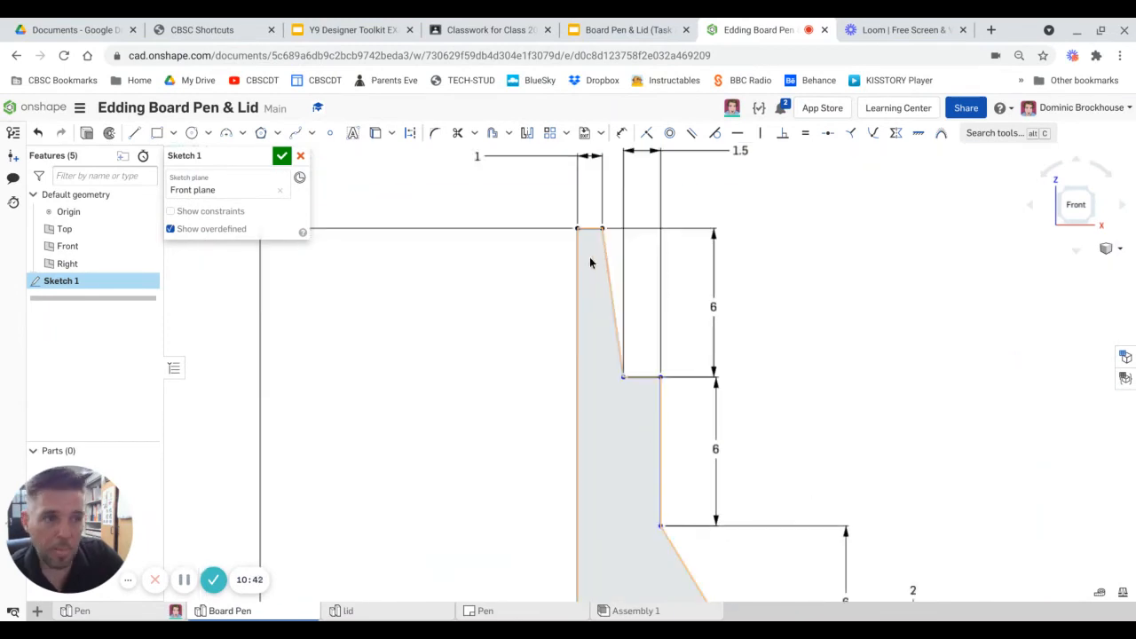
{"action": "scroll", "coordinate": [597, 253], "scroll_direction": "up", "scroll_amount": 1}
{"action": "scroll", "coordinate": [597, 252], "scroll_direction": "up", "scroll_amount": 2}
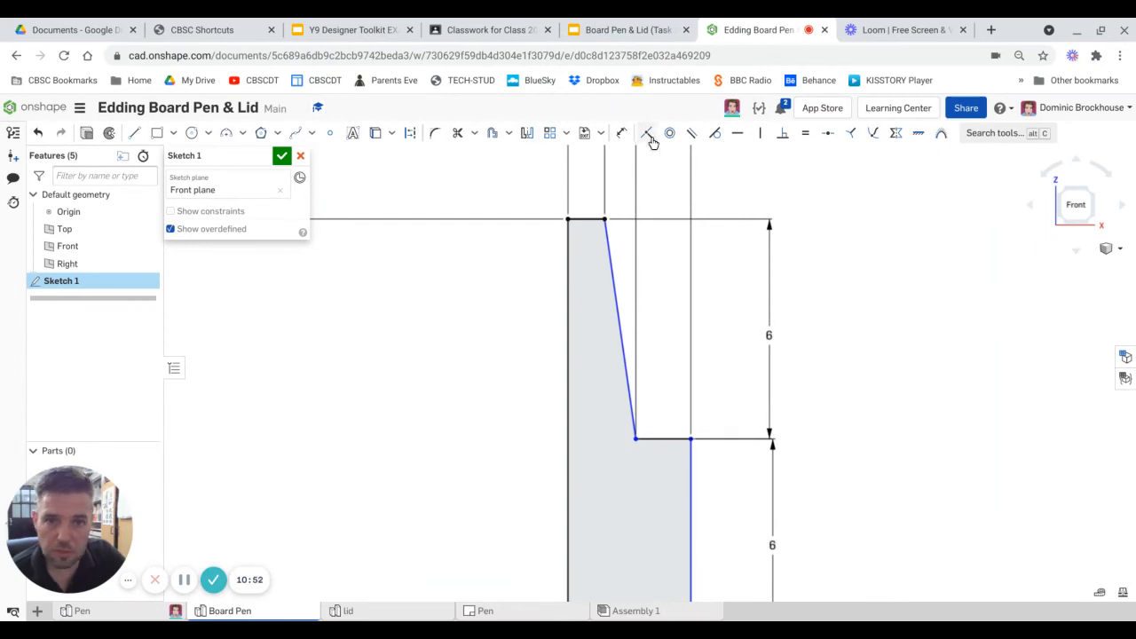
{"action": "left_click", "coordinate": [436, 133]}
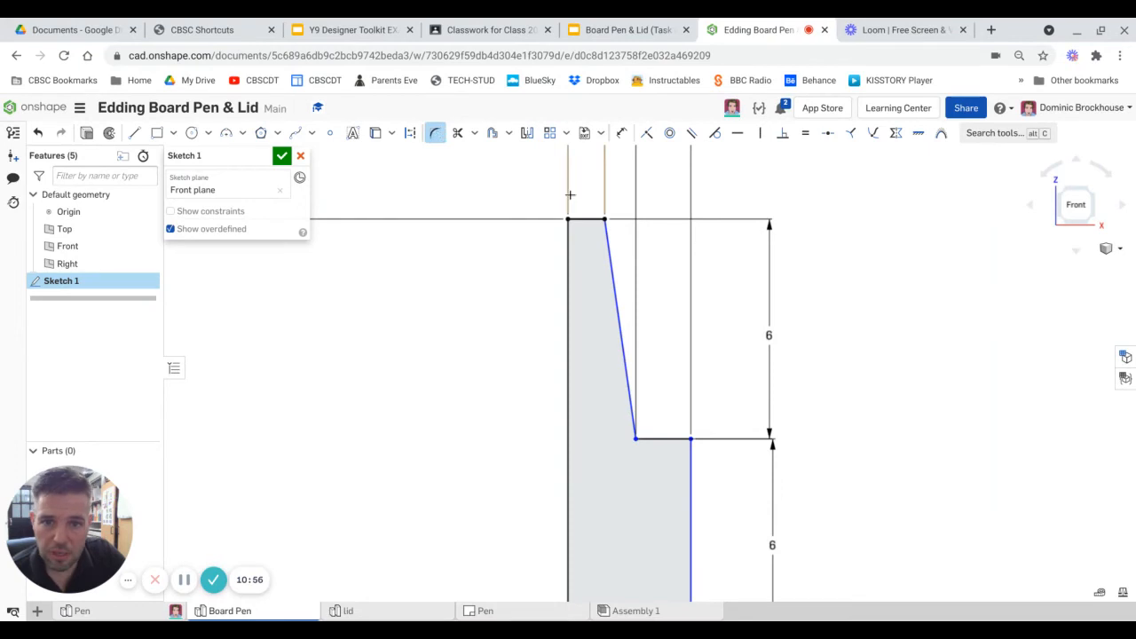
{"action": "left_click", "coordinate": [605, 219]}
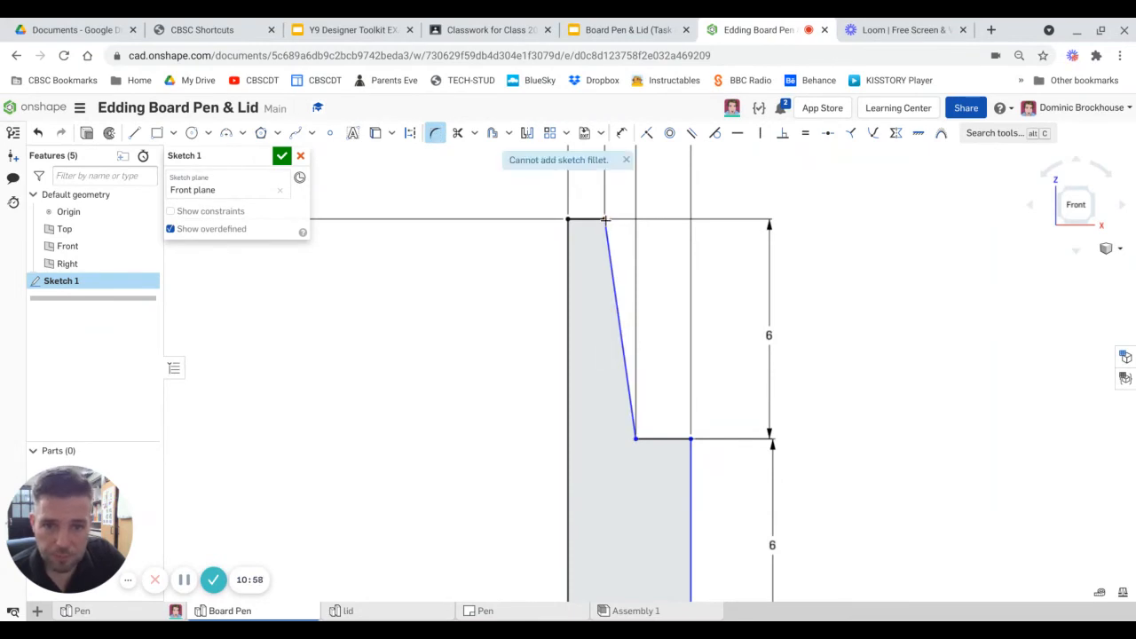
Fillet the corner between the tip's topmost horizontal segment and the upper sloping segment with a 1 mm radius.
{"action": "scroll", "coordinate": [591, 229], "scroll_direction": "down", "scroll_amount": 3}
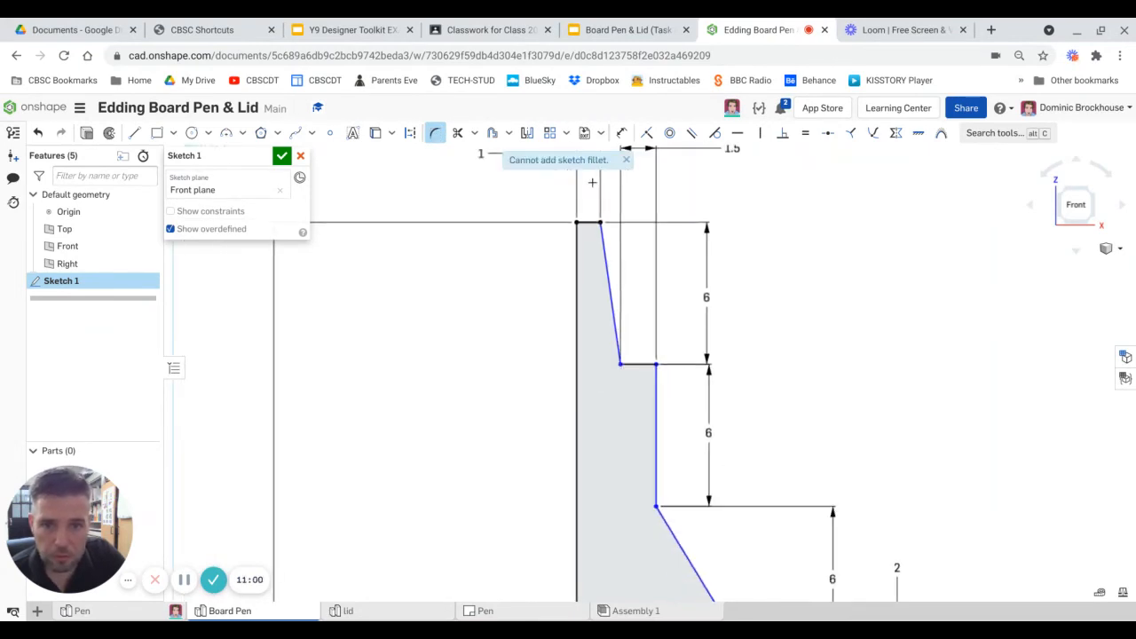
{"action": "scroll", "coordinate": [591, 228], "scroll_direction": "up", "scroll_amount": 4}
{"action": "scroll", "coordinate": [591, 222], "scroll_direction": "down", "scroll_amount": 4}
{"action": "scroll", "coordinate": [568, 213], "scroll_direction": "down", "scroll_amount": 5}
{"action": "scroll", "coordinate": [537, 209], "scroll_direction": "up", "scroll_amount": 7}
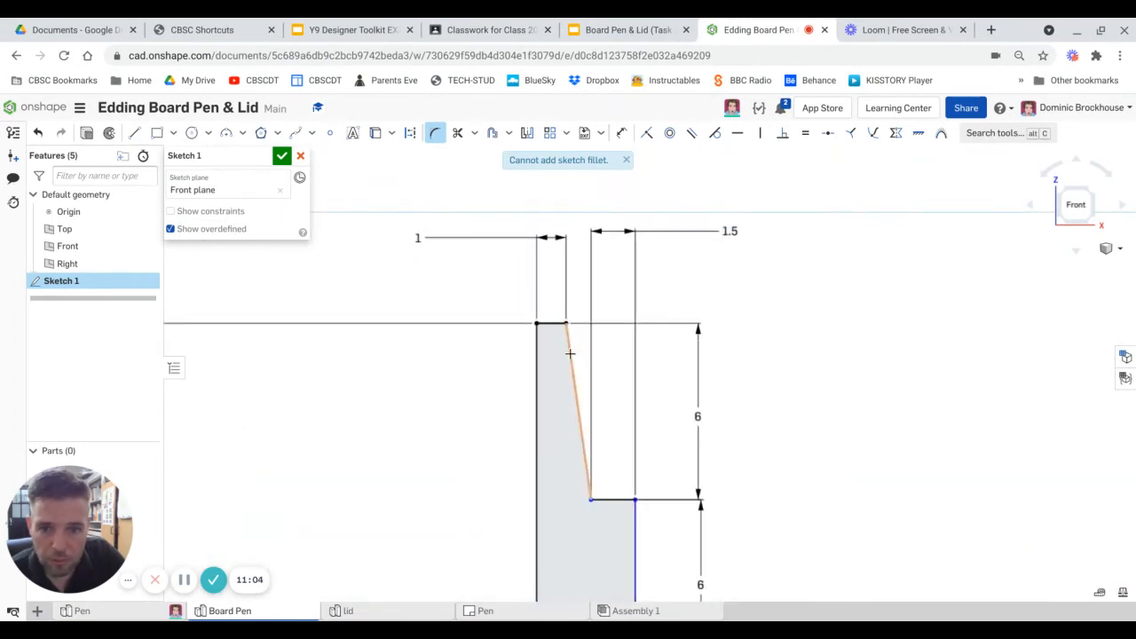
{"action": "left_click", "coordinate": [568, 344]}
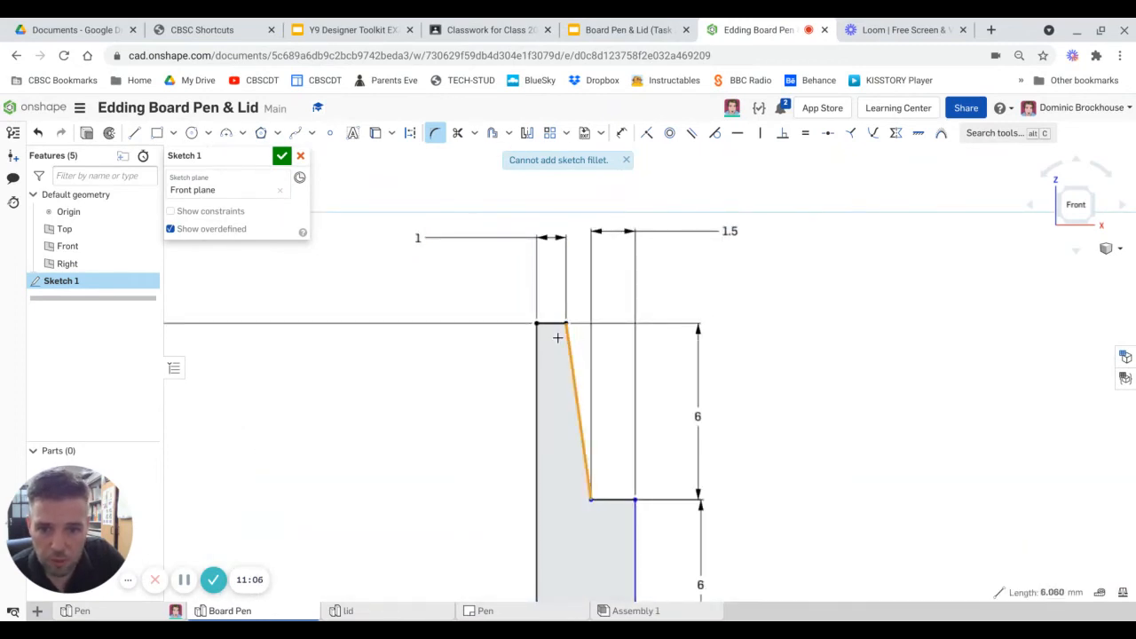
{"action": "left_click", "coordinate": [550, 324]}
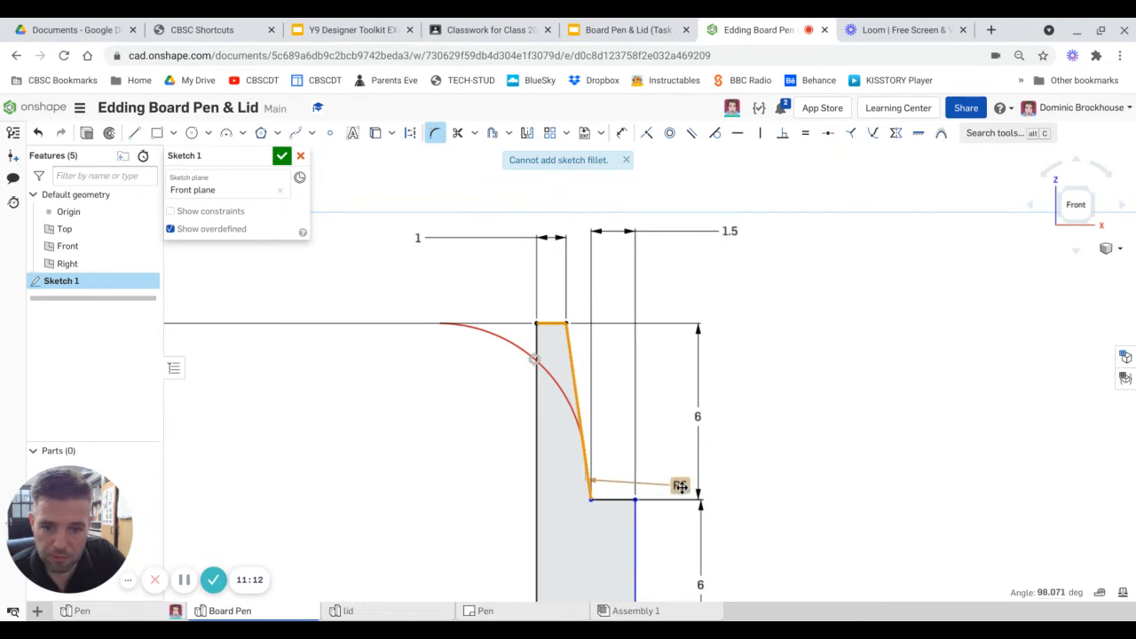
{"action": "mouse_move", "coordinate": [680, 487]}
{"action": "left_mouse_down"}
{"action": "mouse_move", "coordinate": [654, 317]}
{"action": "mouse_move", "coordinate": [679, 273]}
{"action": "left_mouse_up"}
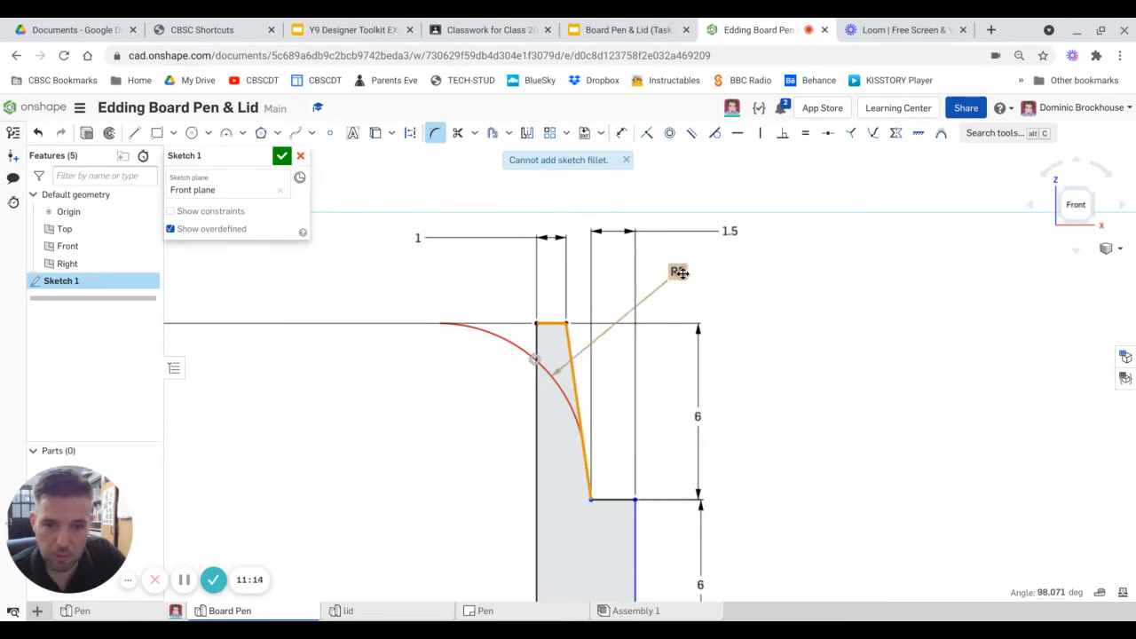
{"action": "double_click", "coordinate": [677, 271]}
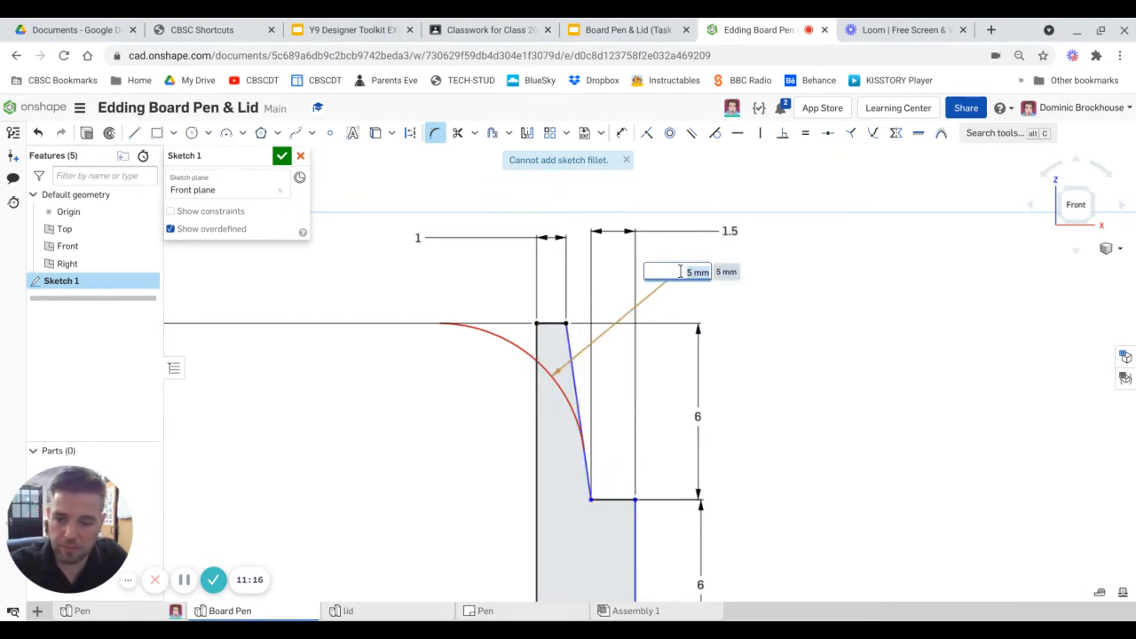
{"action": "type", "text": "1"}
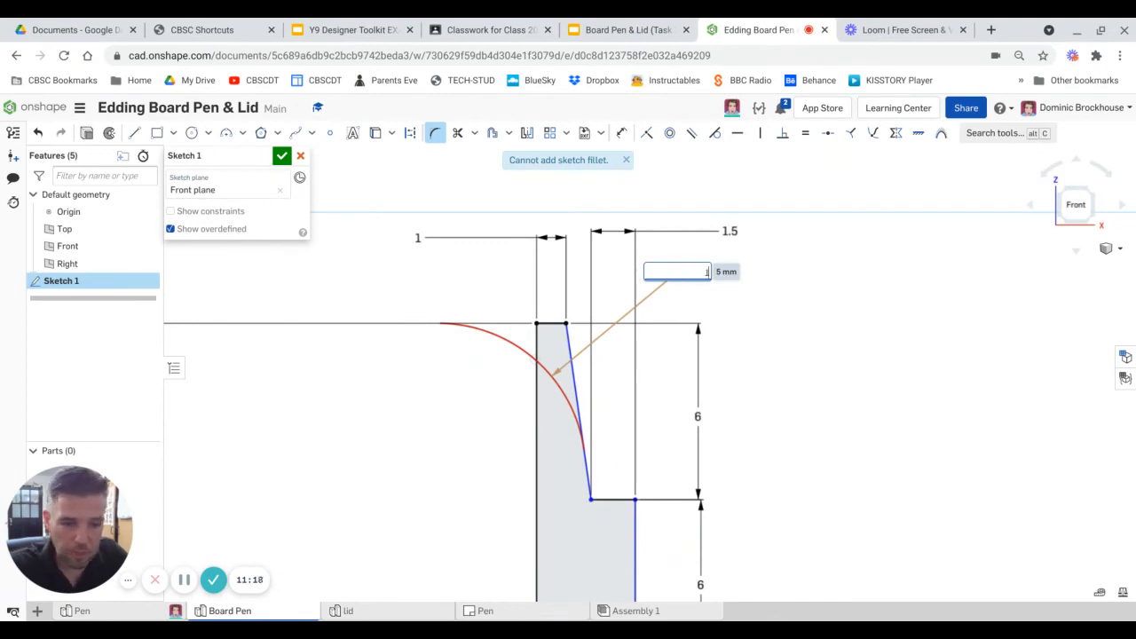
{"action": "key", "text": "Return"}
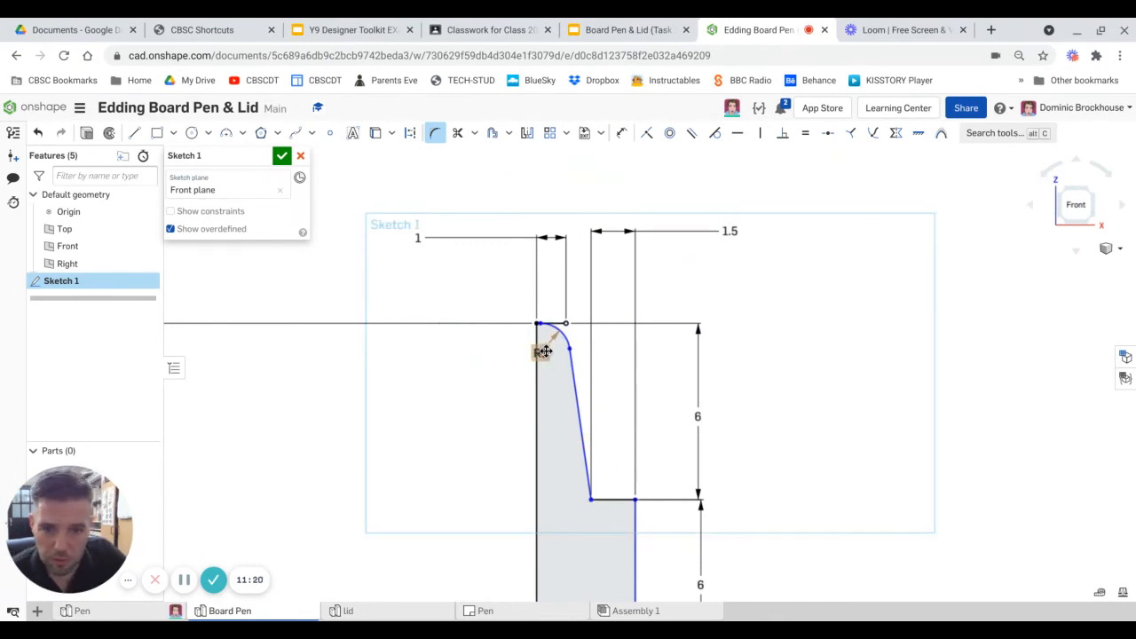
Move the tip fillet's radius dimension outside the arc and set the radius to 0.5 mm.
{"action": "scroll", "coordinate": [541, 343], "scroll_direction": "up", "scroll_amount": 5}
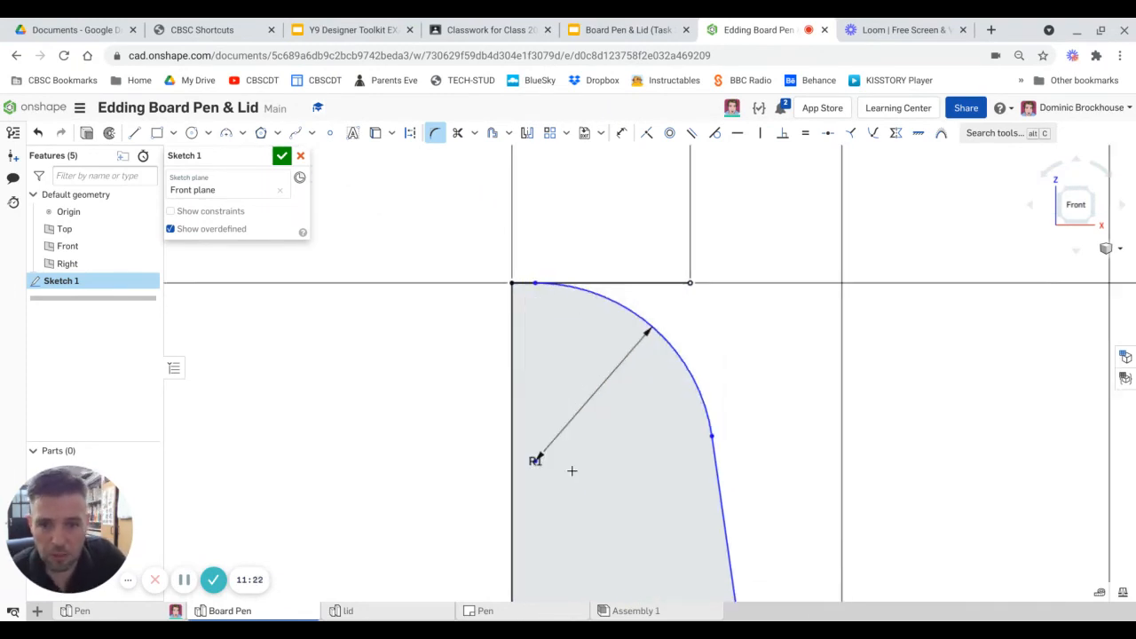
{"action": "left_click_drag", "start_coordinate": [535, 461], "coordinate": [767, 313]}
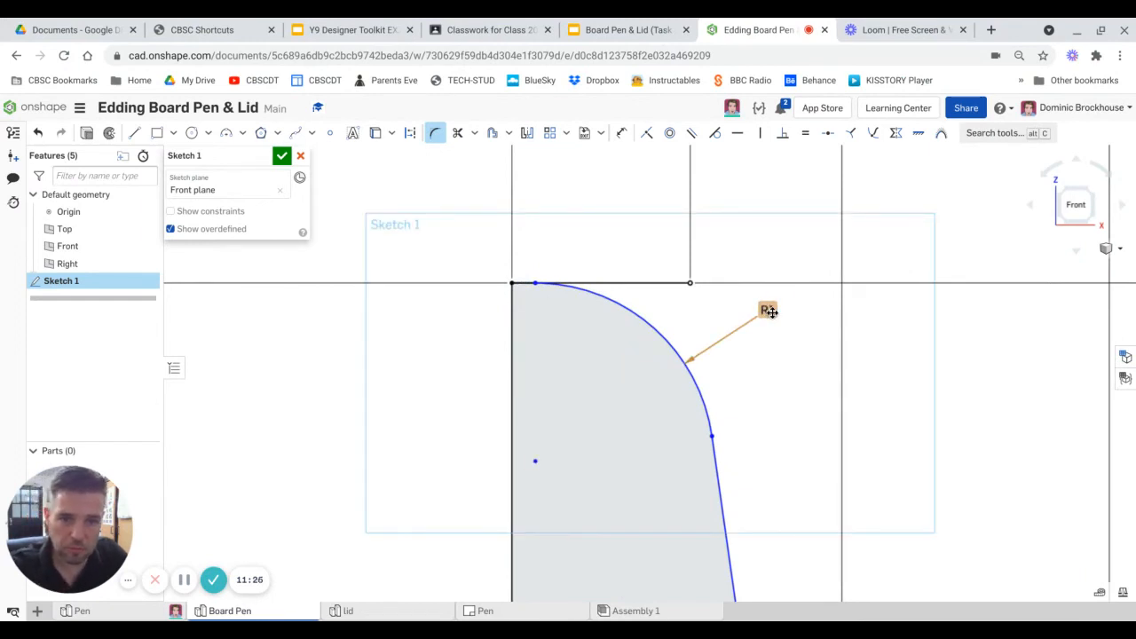
{"action": "double_click", "coordinate": [768, 310]}
{"action": "type", "text": "0"}
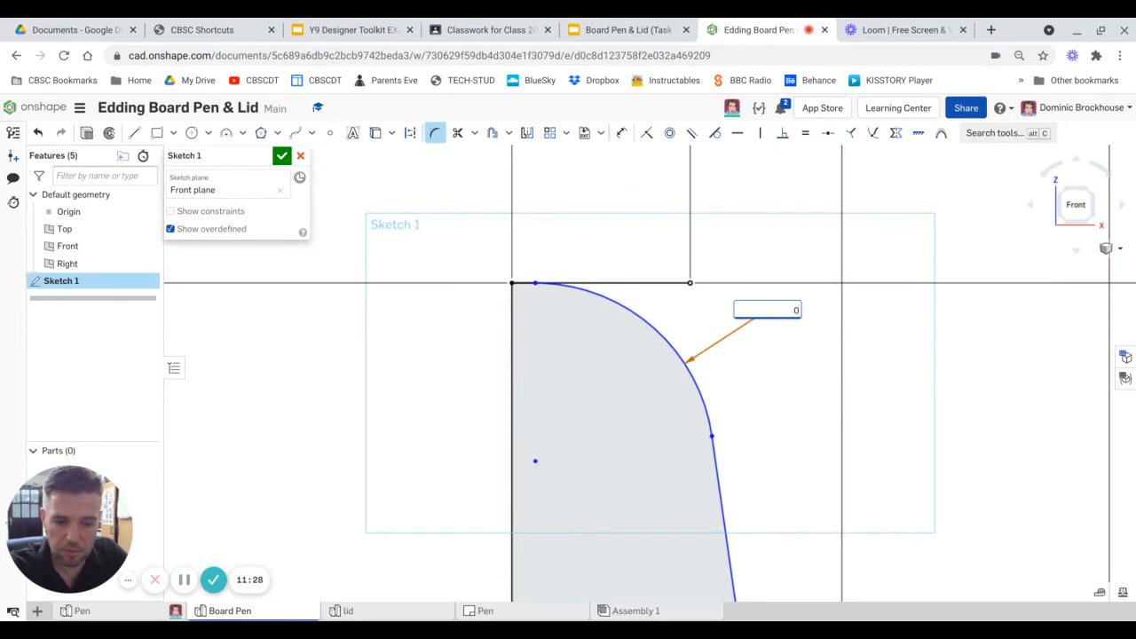
{"action": "type", "text": ".5"}
{"action": "key", "text": "Return"}
{"action": "scroll", "coordinate": [695, 368], "scroll_direction": "down", "scroll_amount": 5}
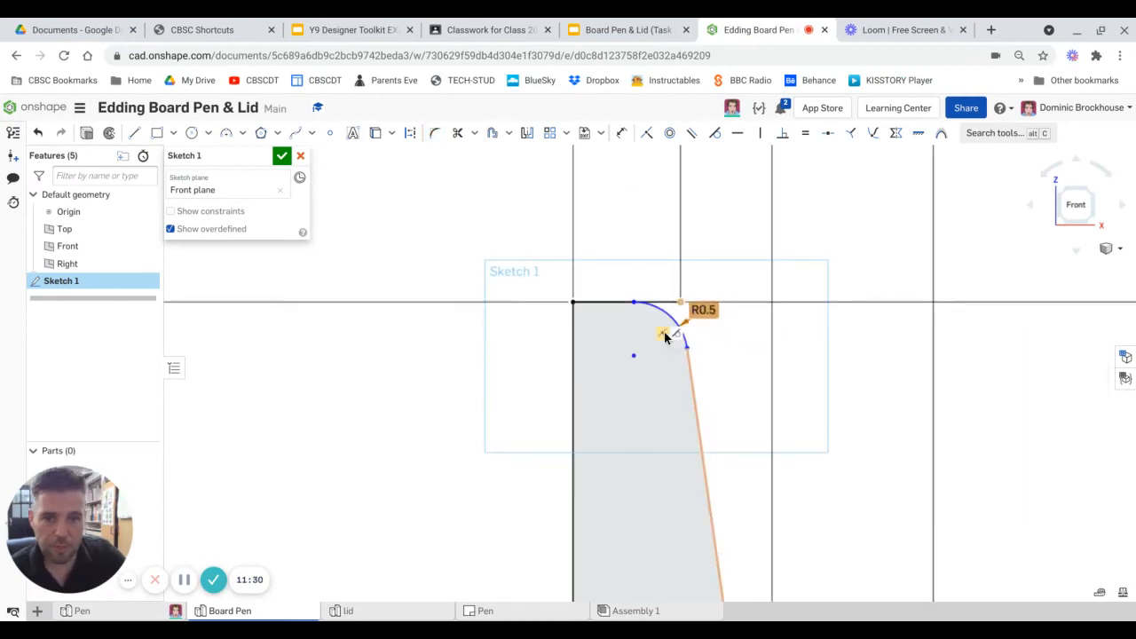
Place the tip fillet's radius dimension farther from the arc and set the radius to 1 mm.
{"action": "scroll", "coordinate": [695, 323], "scroll_direction": "up", "scroll_amount": 3}
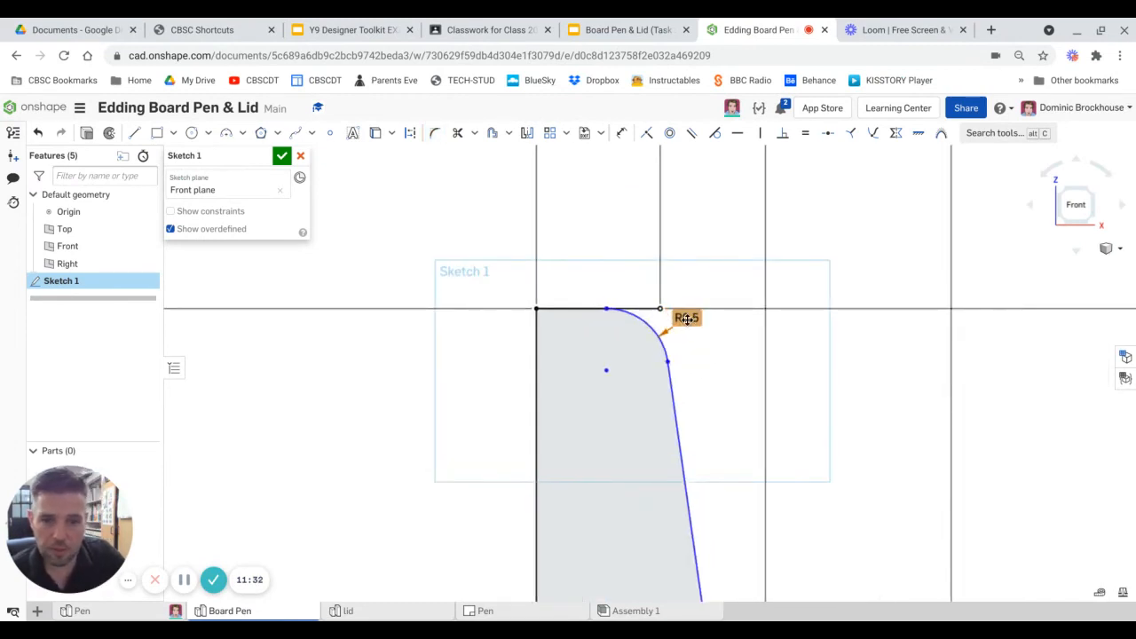
{"action": "left_click_drag", "start_coordinate": [688, 318], "coordinate": [729, 282]}
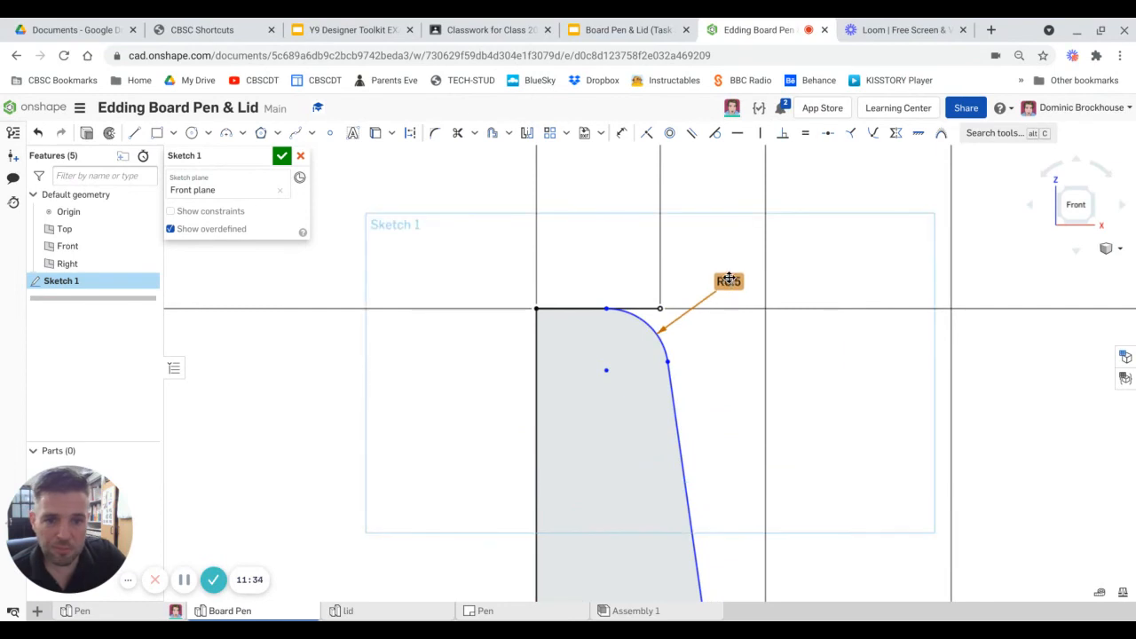
{"action": "double_click", "coordinate": [728, 280]}
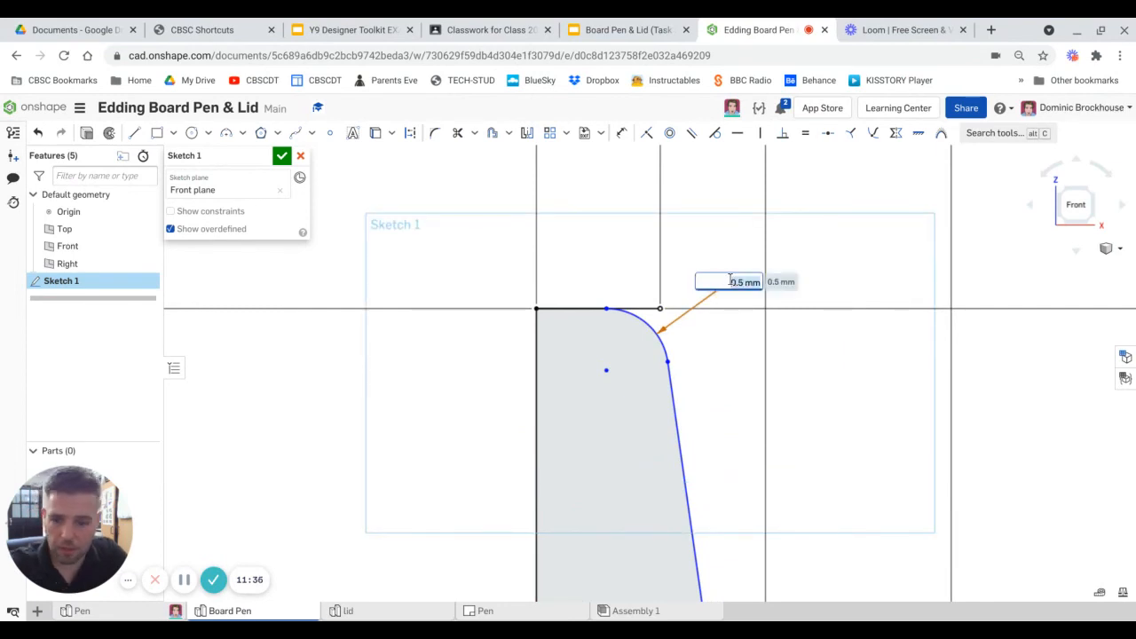
{"action": "type", "text": "1"}
{"action": "key", "text": "Return"}
Review the full pen profile, then accept and close the sketch.
{"action": "scroll", "coordinate": [639, 346], "scroll_direction": "down", "scroll_amount": 8}
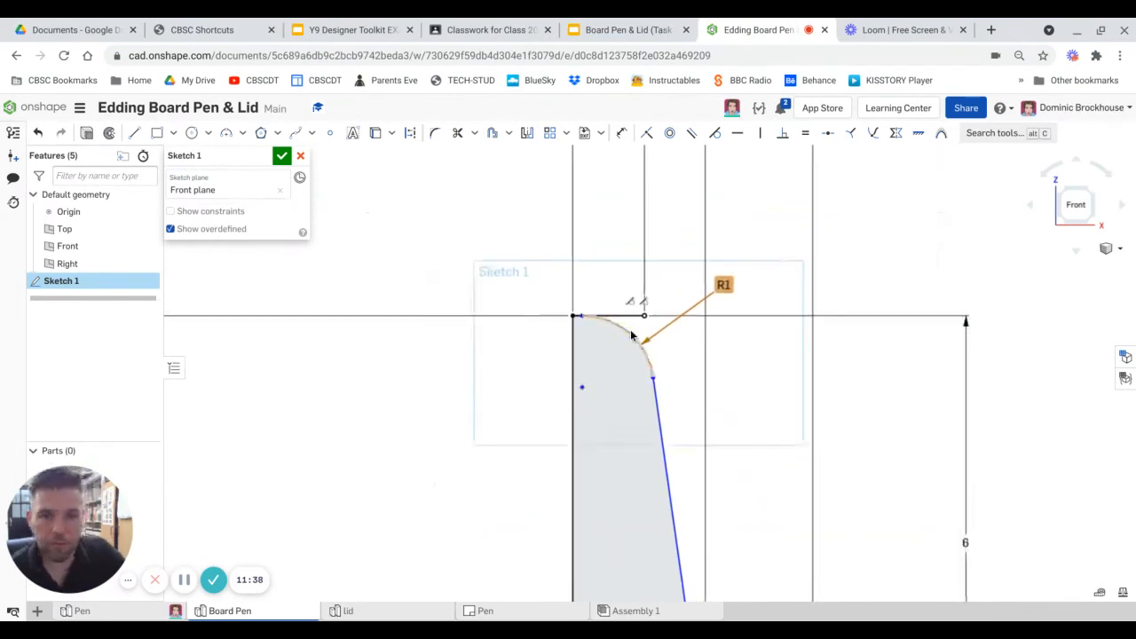
{"action": "scroll", "coordinate": [677, 513], "scroll_direction": "down", "scroll_amount": 8}
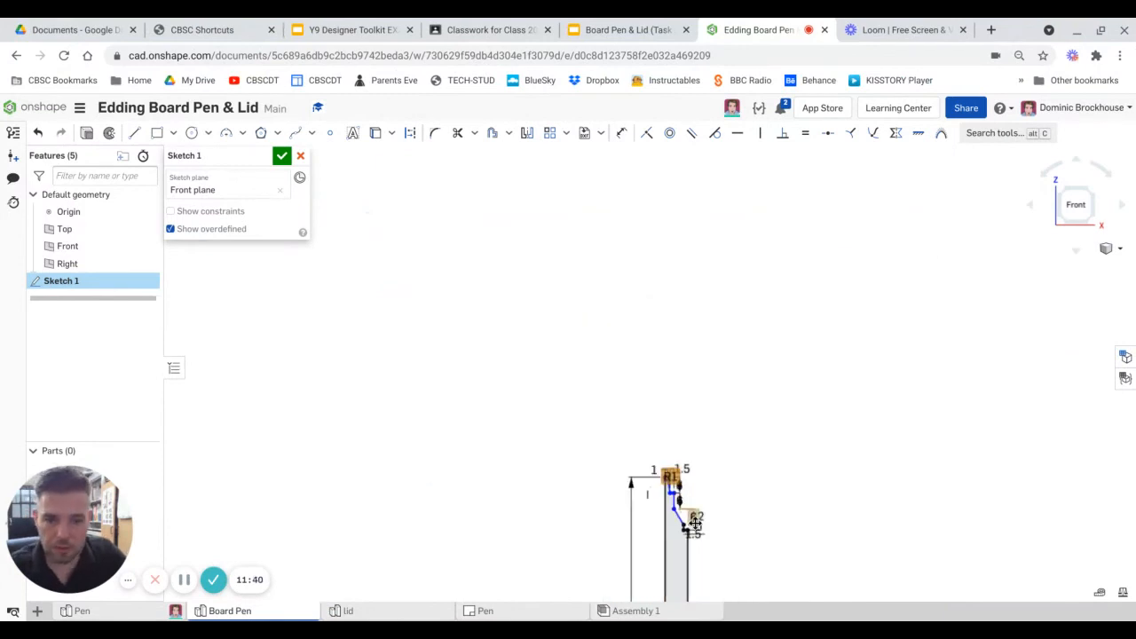
{"action": "mouse_move", "coordinate": [672, 506]}
{"action": "middle_mouse_down"}
{"action": "mouse_move", "coordinate": [640, 428]}
{"action": "mouse_move", "coordinate": [614, 216]}
{"action": "middle_mouse_up"}
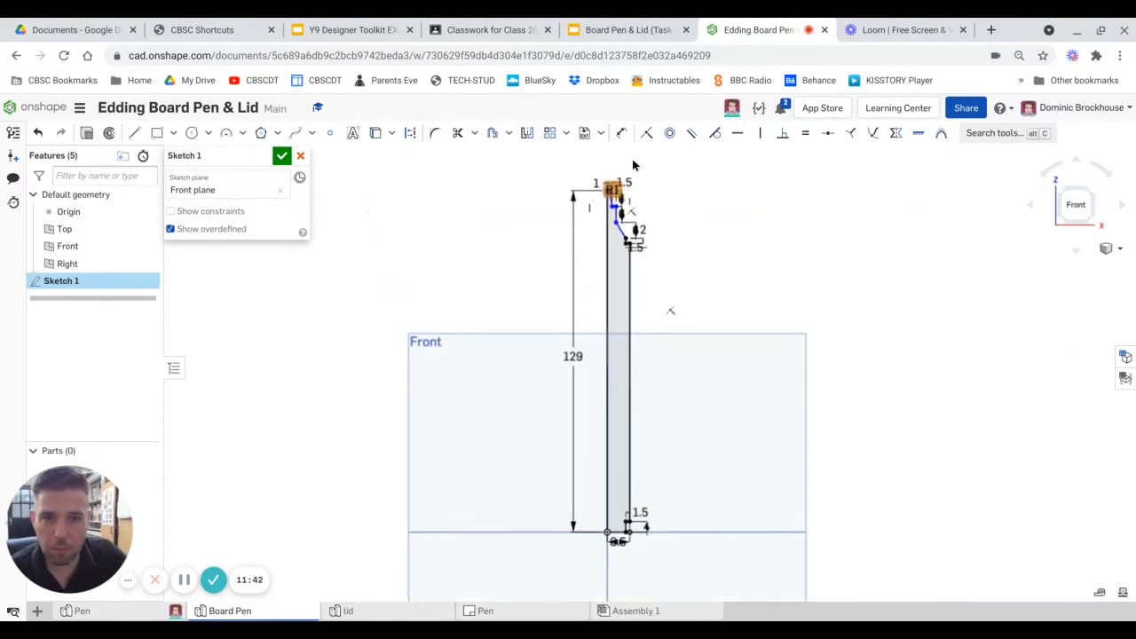
{"action": "scroll", "coordinate": [638, 159], "scroll_direction": "up", "scroll_amount": 3}
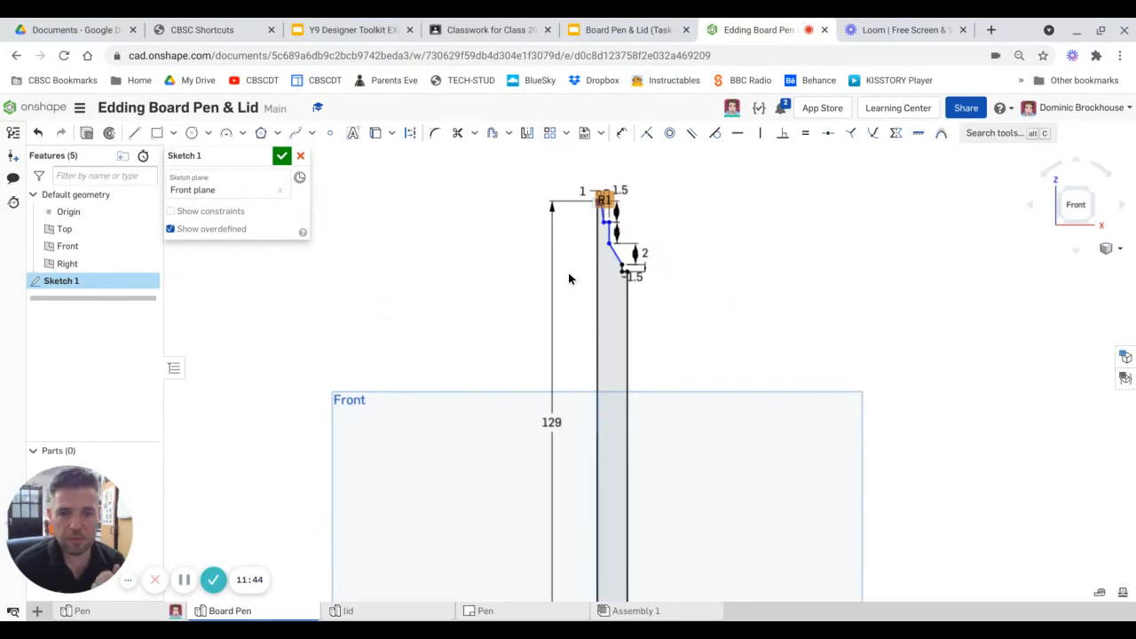
{"action": "scroll", "coordinate": [577, 373], "scroll_direction": "down", "scroll_amount": 2}
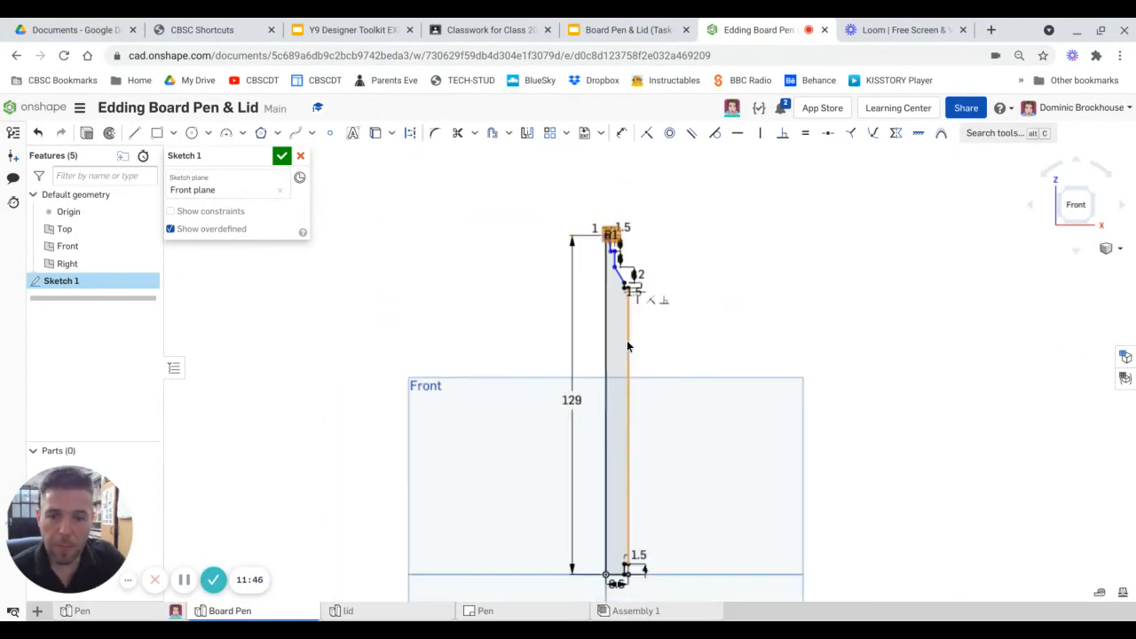
{"action": "scroll", "coordinate": [666, 569], "scroll_direction": "up", "scroll_amount": 3}
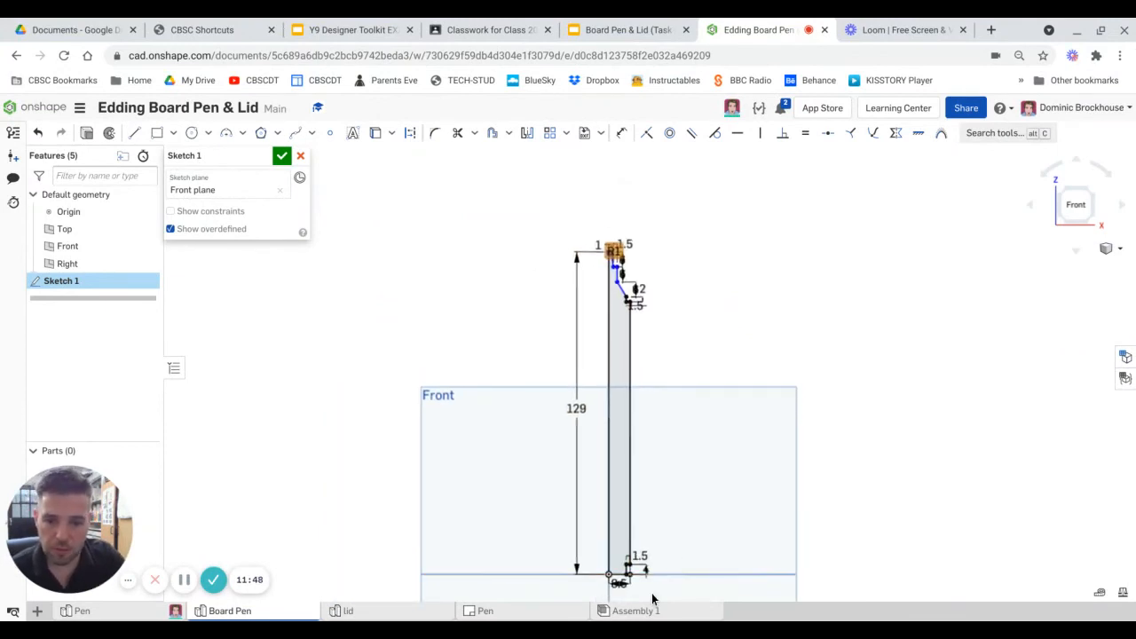
{"action": "scroll", "coordinate": [649, 566], "scroll_direction": "down", "scroll_amount": 3}
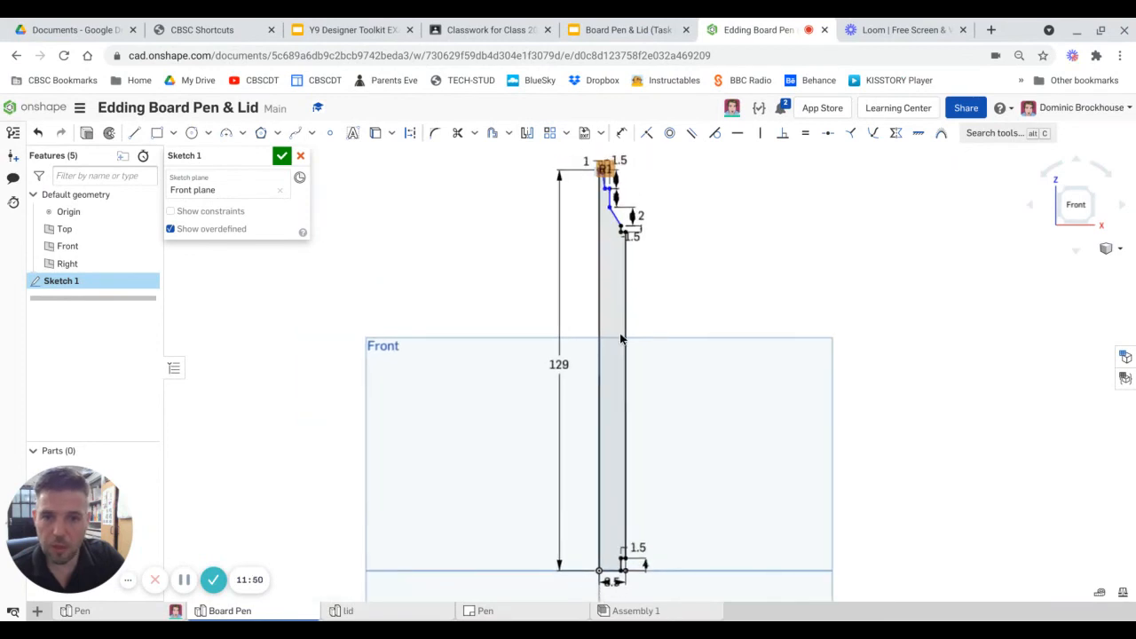
{"action": "left_click", "coordinate": [281, 156]}
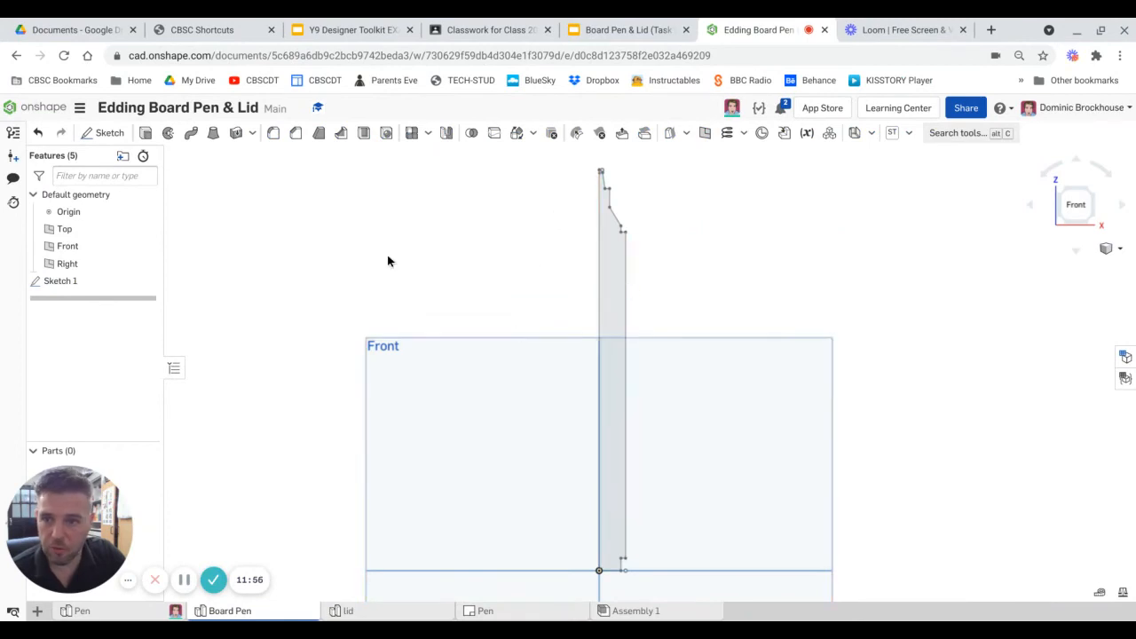
Switch to the isometric view and hide the Top, Front and Right planes.
{"action": "left_click", "coordinate": [1116, 250]}
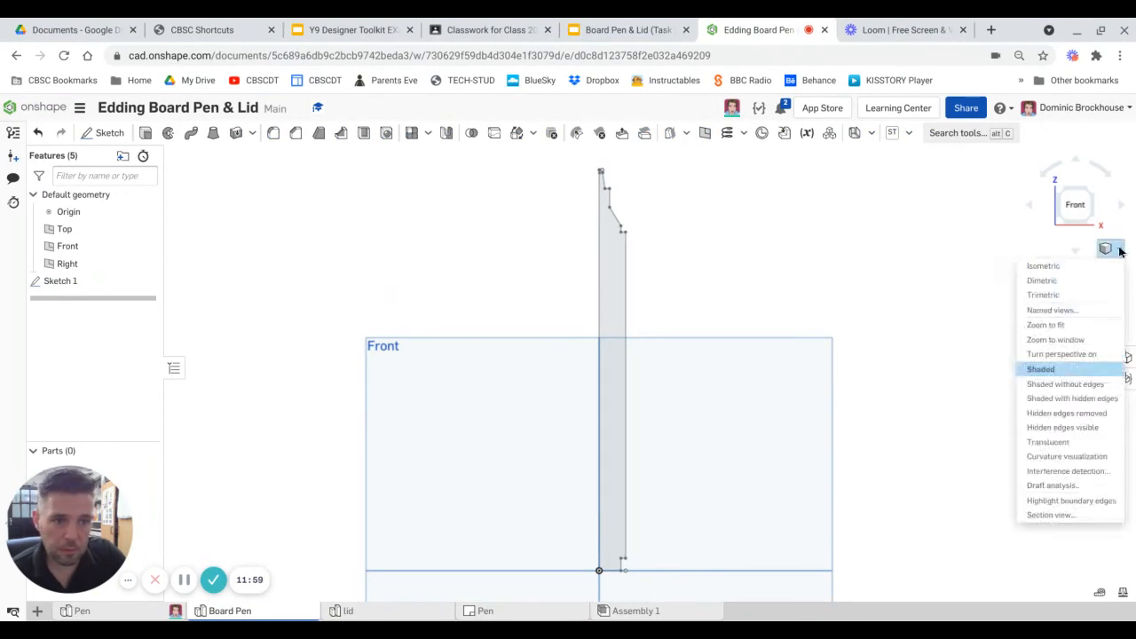
{"action": "left_click", "coordinate": [1044, 266]}
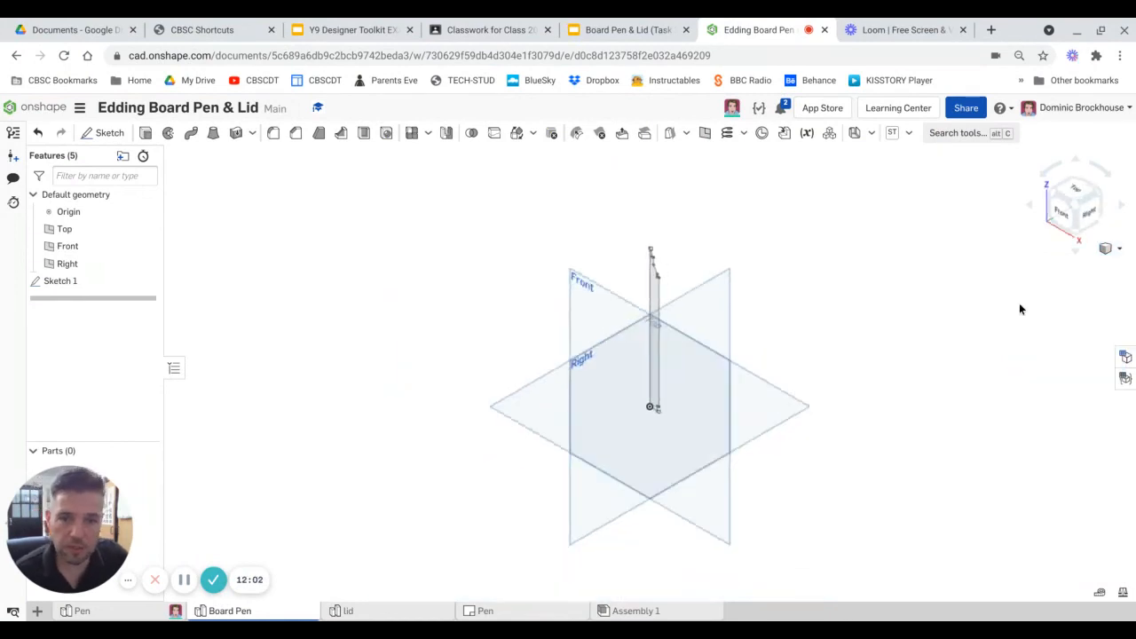
{"action": "scroll", "coordinate": [710, 271], "scroll_direction": "down", "scroll_amount": 3}
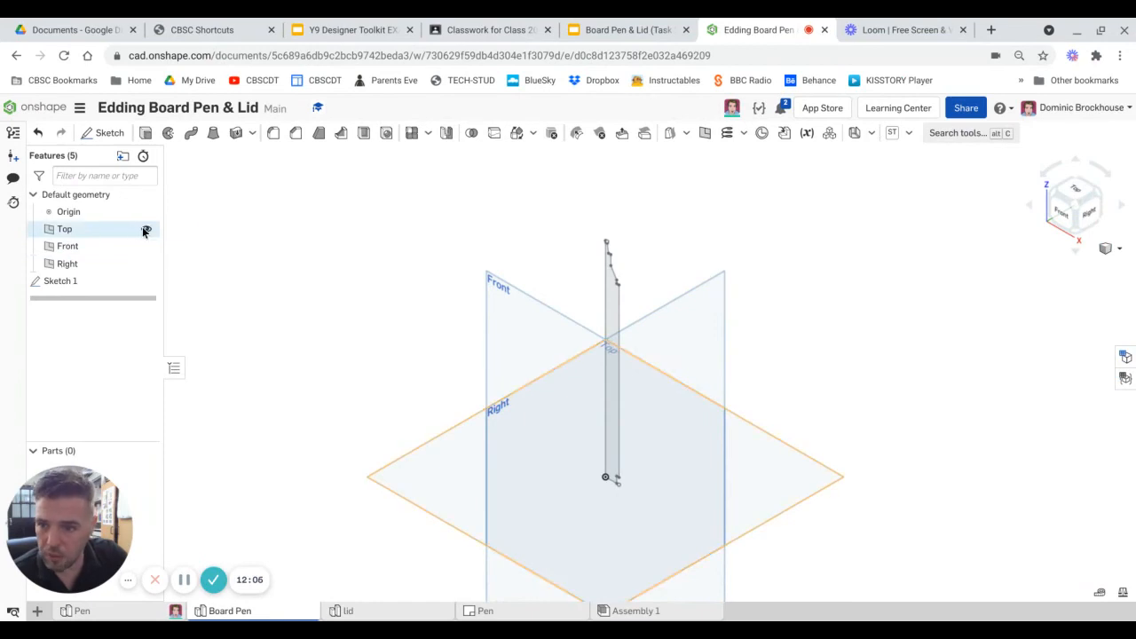
{"action": "left_click", "coordinate": [146, 230]}
{"action": "left_click", "coordinate": [146, 246]}
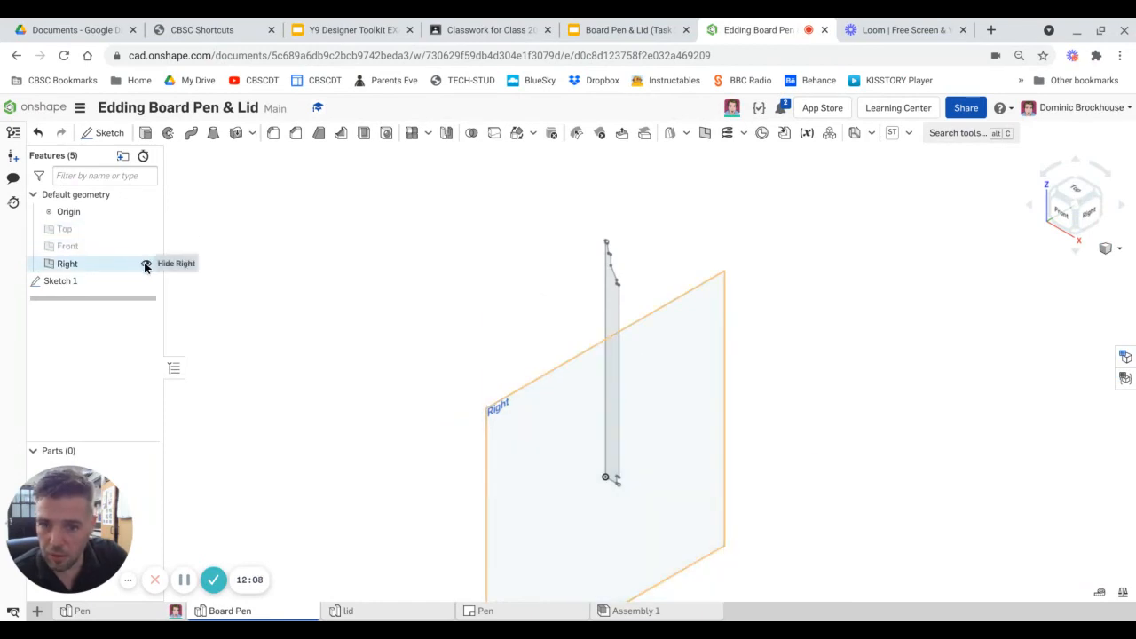
{"action": "left_click", "coordinate": [146, 264]}
Revolve the pen profile a full turn as a new solid around its long straight centre edge.
{"action": "scroll", "coordinate": [703, 261], "scroll_direction": "up", "scroll_amount": 4}
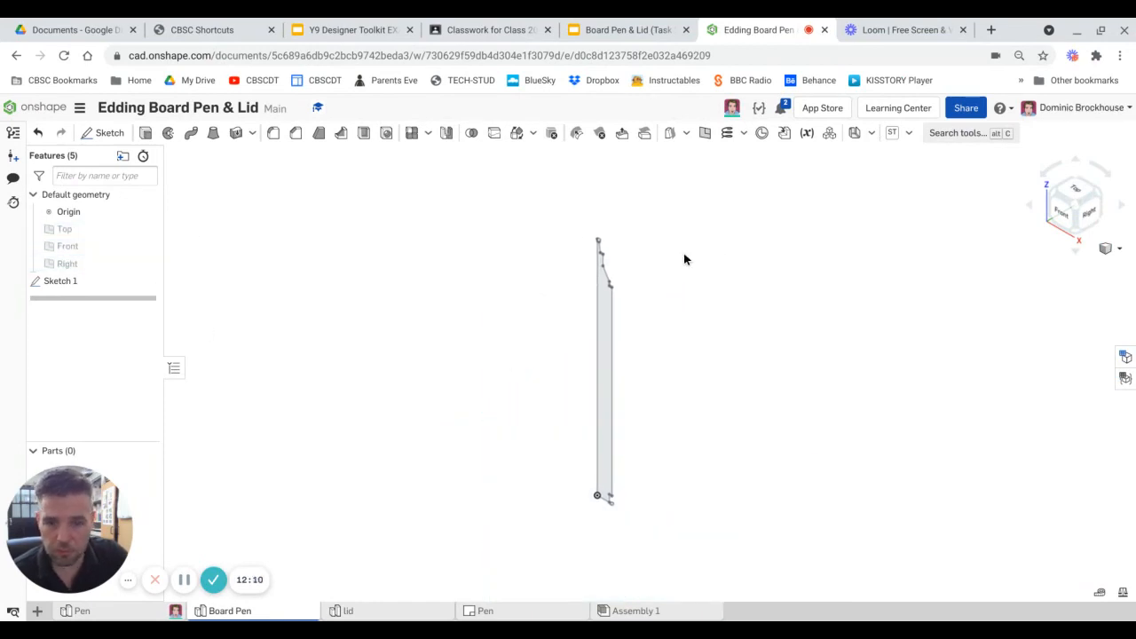
{"action": "scroll", "coordinate": [607, 552], "scroll_direction": "up", "scroll_amount": 2}
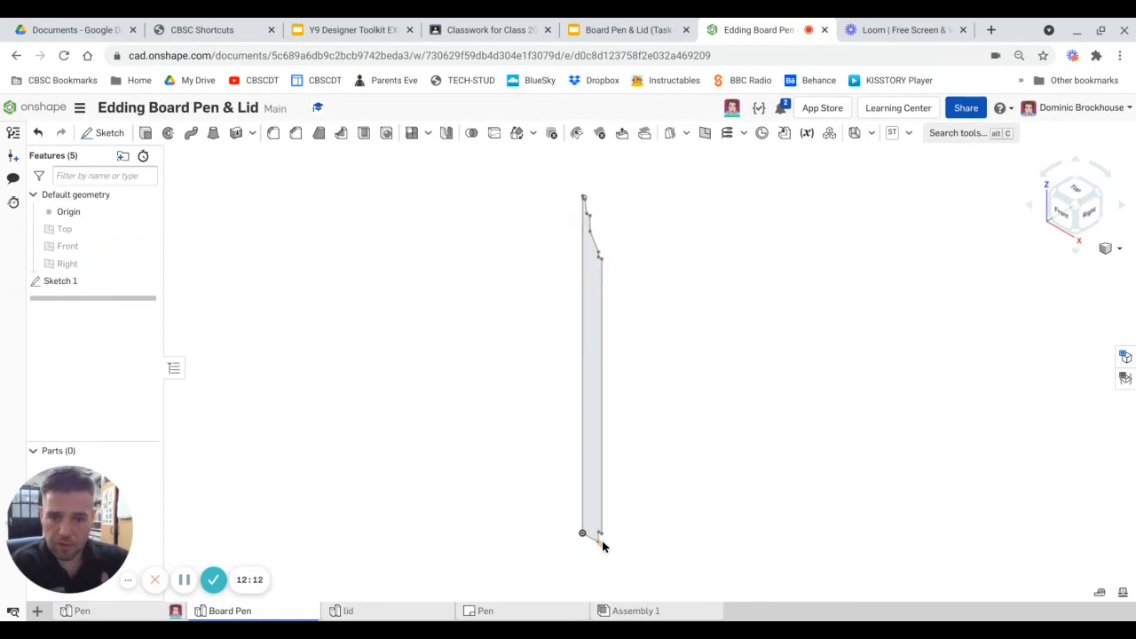
{"action": "scroll", "coordinate": [494, 378], "scroll_direction": "up", "scroll_amount": 1}
{"action": "scroll", "coordinate": [614, 579], "scroll_direction": "up", "scroll_amount": 3}
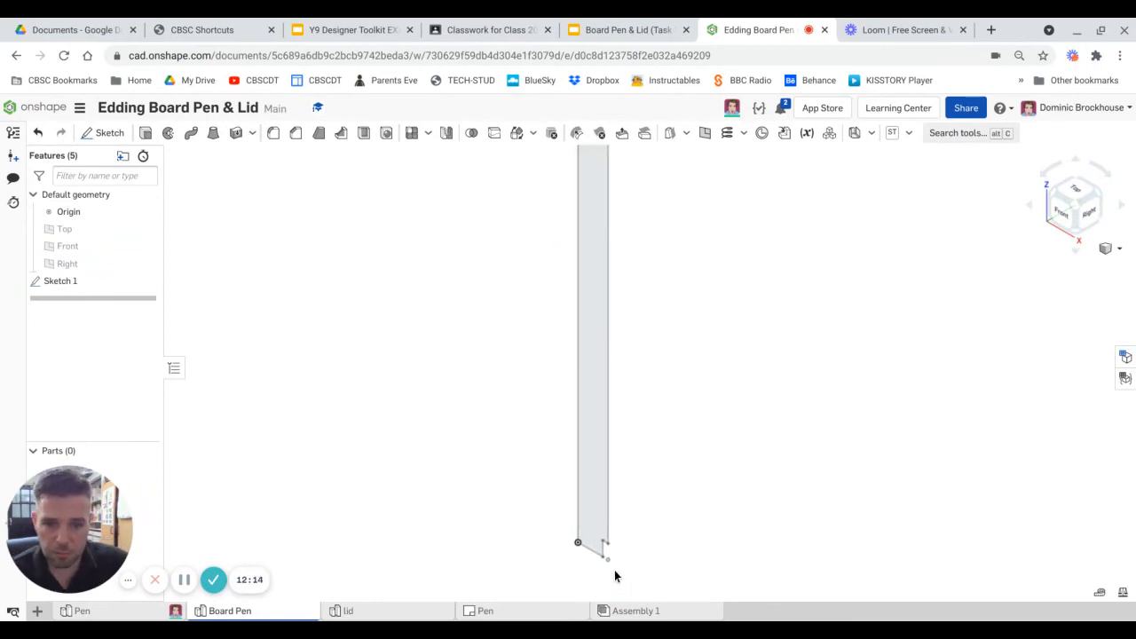
{"action": "scroll", "coordinate": [613, 573], "scroll_direction": "down", "scroll_amount": 5}
{"action": "scroll", "coordinate": [589, 568], "scroll_direction": "up", "scroll_amount": 3}
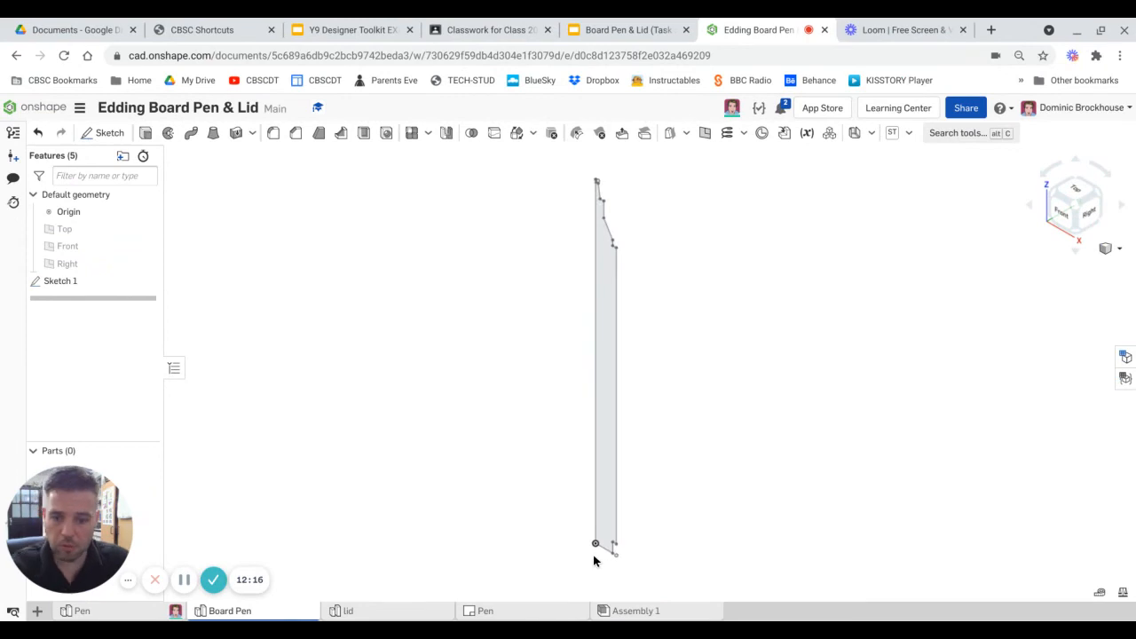
{"action": "scroll", "coordinate": [571, 531], "scroll_direction": "up", "scroll_amount": 2}
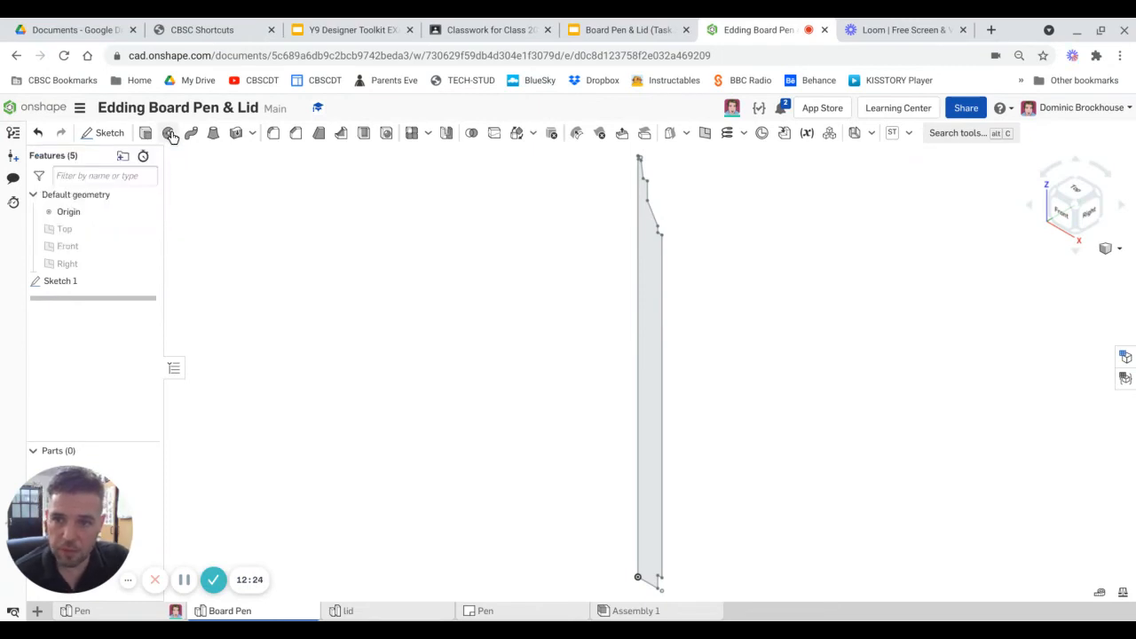
{"action": "left_click", "coordinate": [169, 133]}
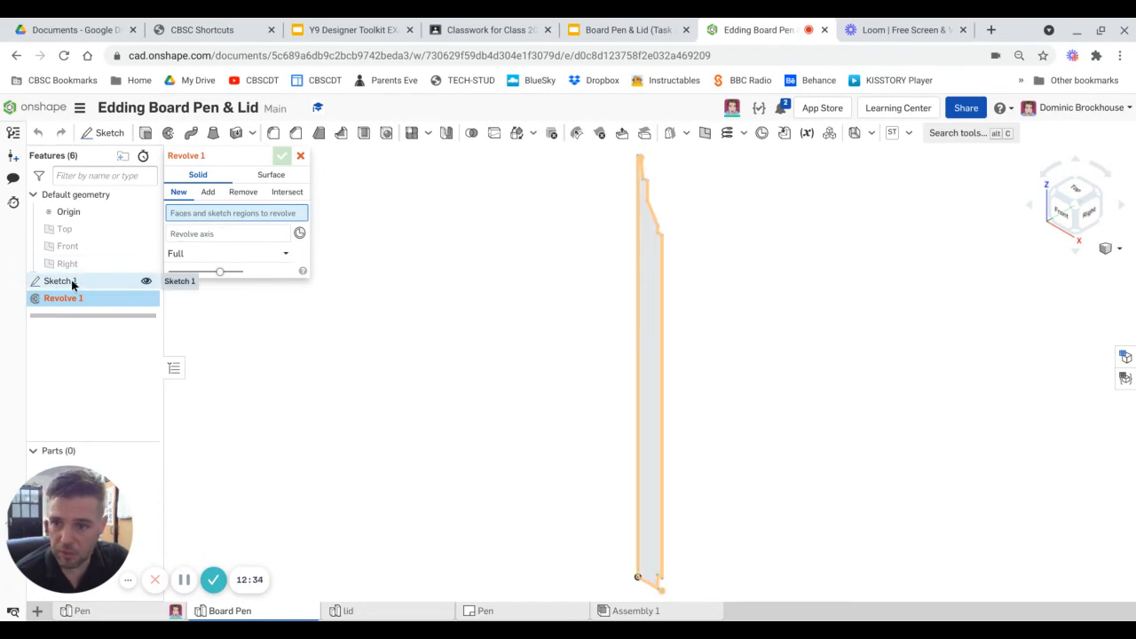
{"action": "left_click", "coordinate": [656, 352]}
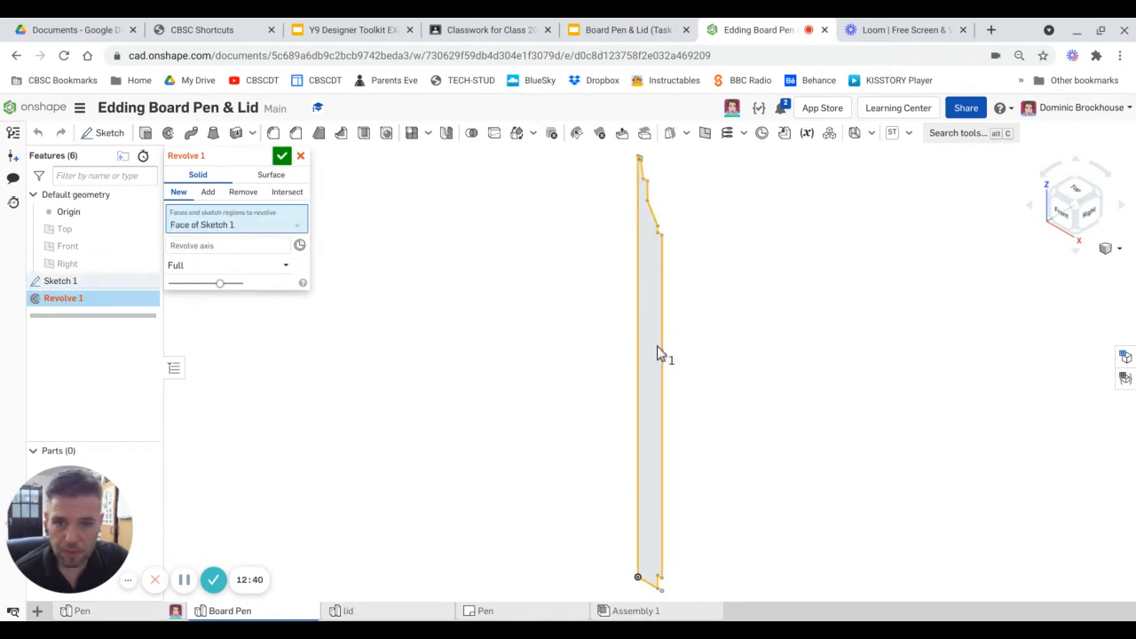
{"action": "left_click", "coordinate": [234, 249]}
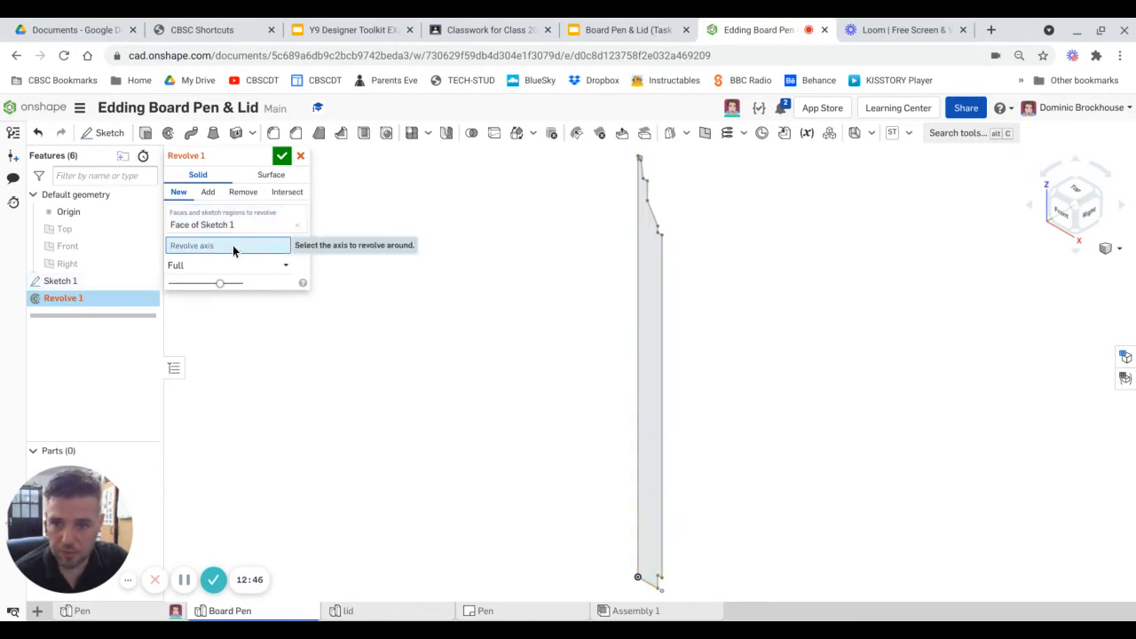
{"action": "left_click", "coordinate": [635, 299]}
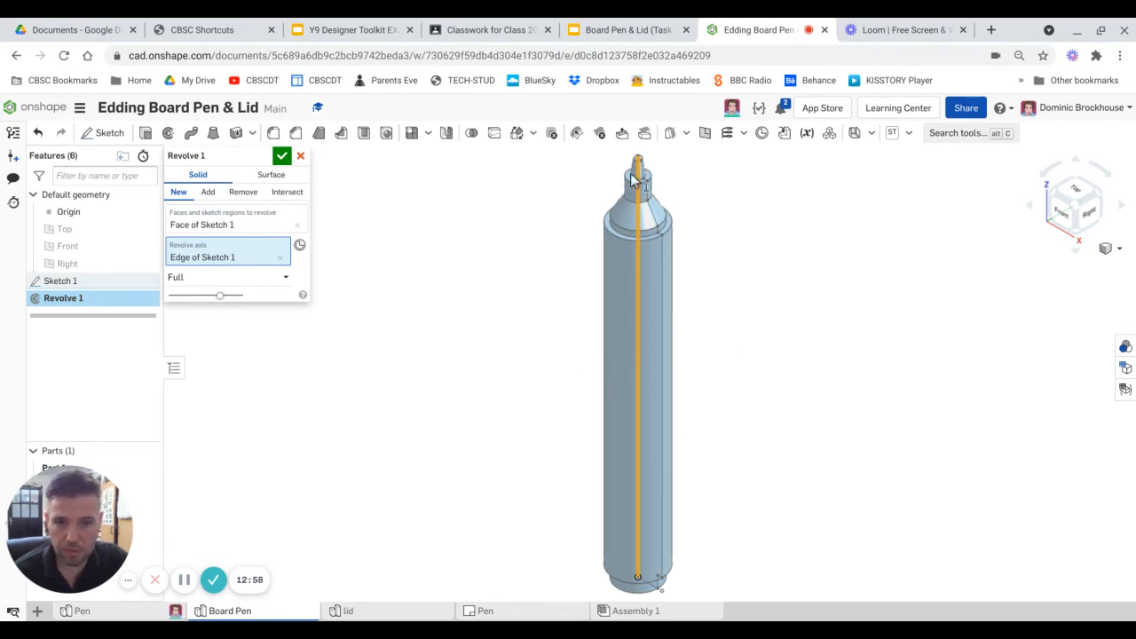
{"action": "left_click", "coordinate": [282, 158]}
Fillet the nib holder's front rim, the cone's wide lower edge and the barrel's front outer rim with a 0.1 mm radius.
{"action": "right_click_drag", "start_coordinate": [506, 452], "coordinate": [548, 411]}
{"action": "scroll", "coordinate": [522, 233], "scroll_direction": "down", "scroll_amount": 5}
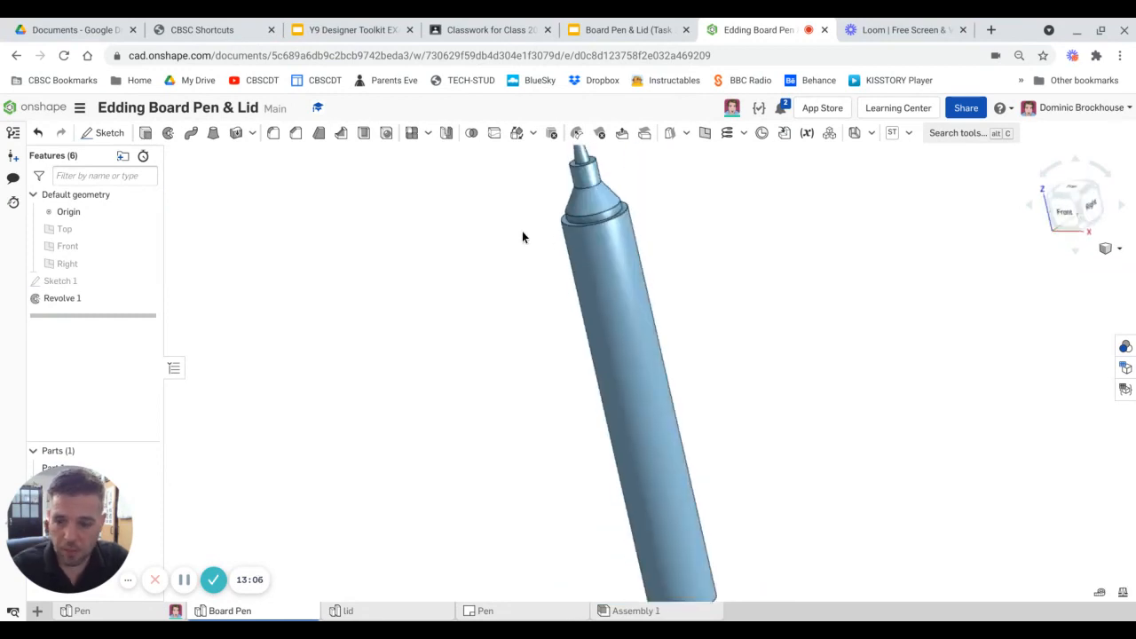
{"action": "right_click_drag", "start_coordinate": [531, 257], "coordinate": [553, 264]}
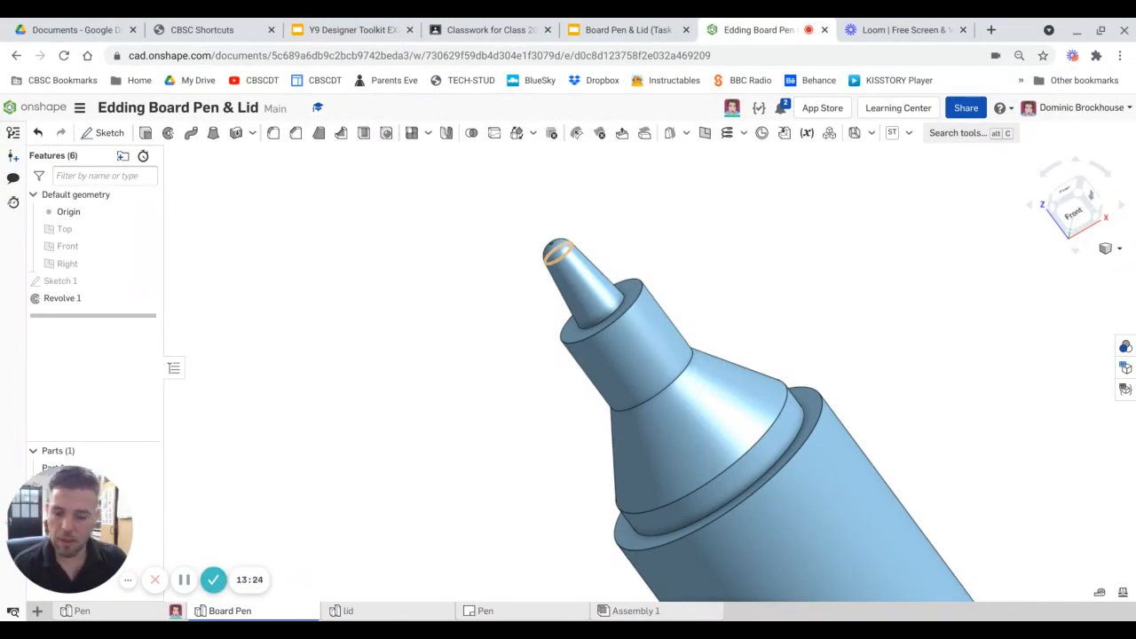
{"action": "left_click", "coordinate": [275, 134]}
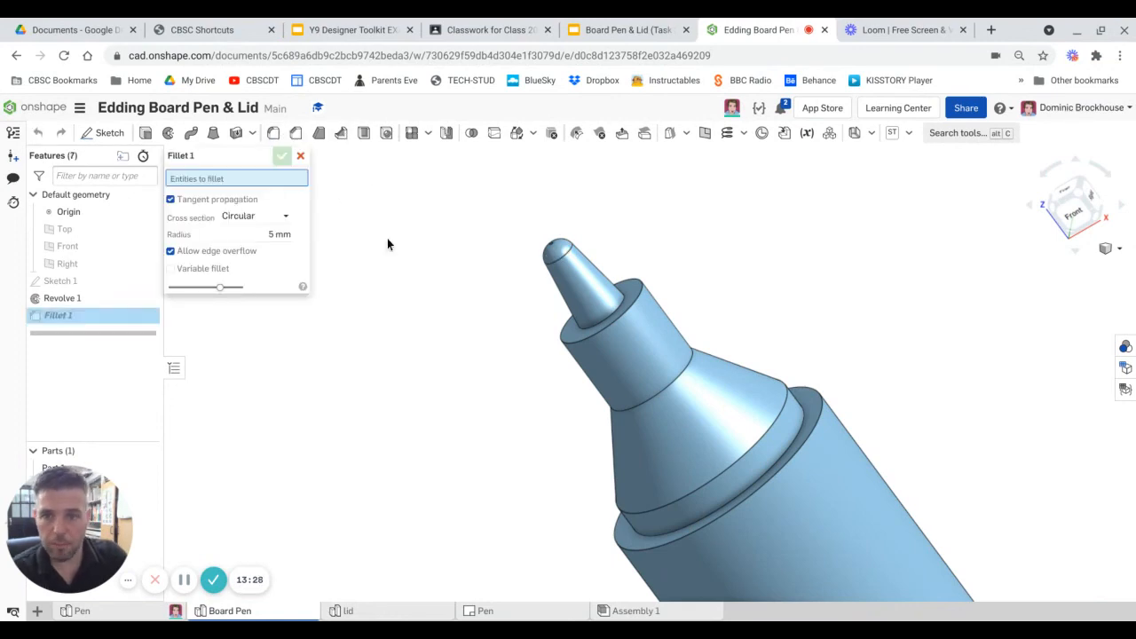
{"action": "left_click", "coordinate": [280, 234]}
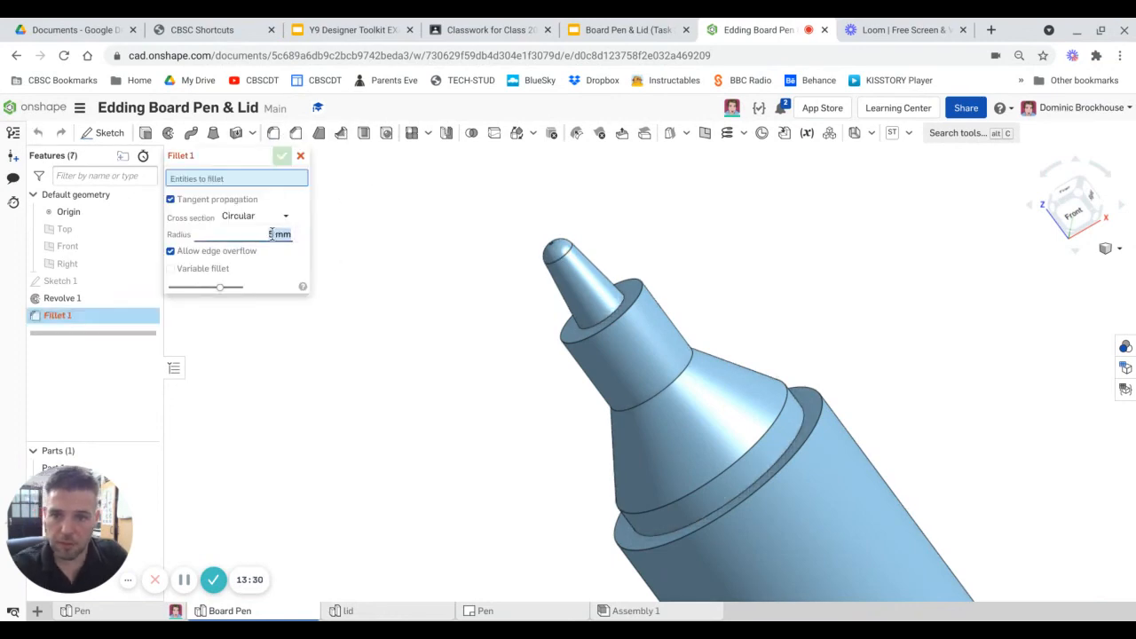
{"action": "type", "text": "0.1"}
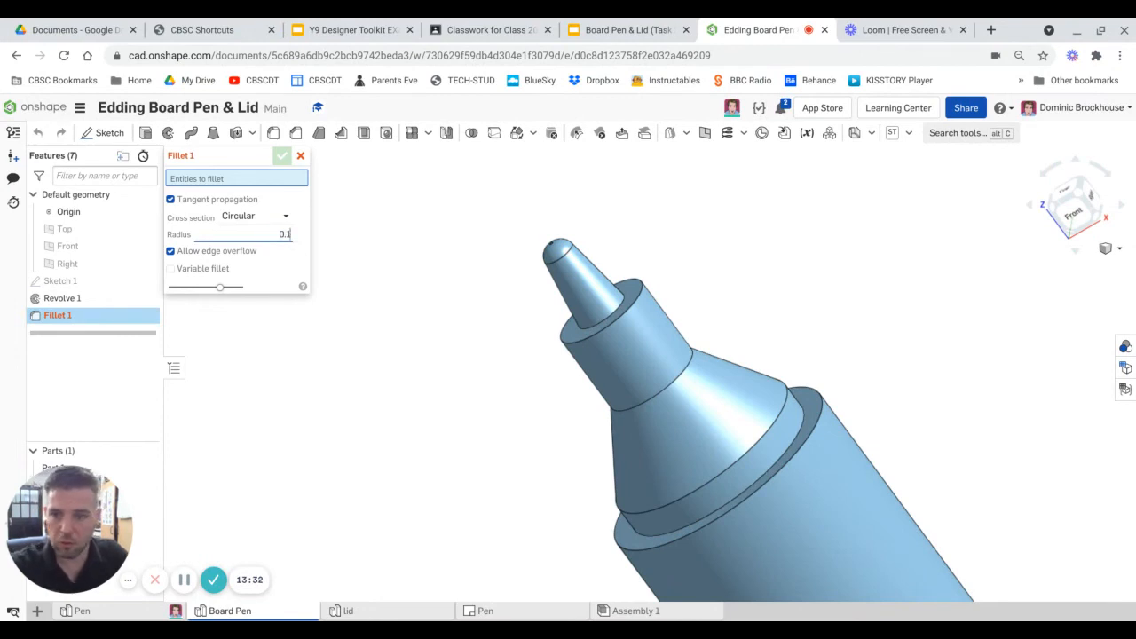
{"action": "left_click", "coordinate": [602, 329]}
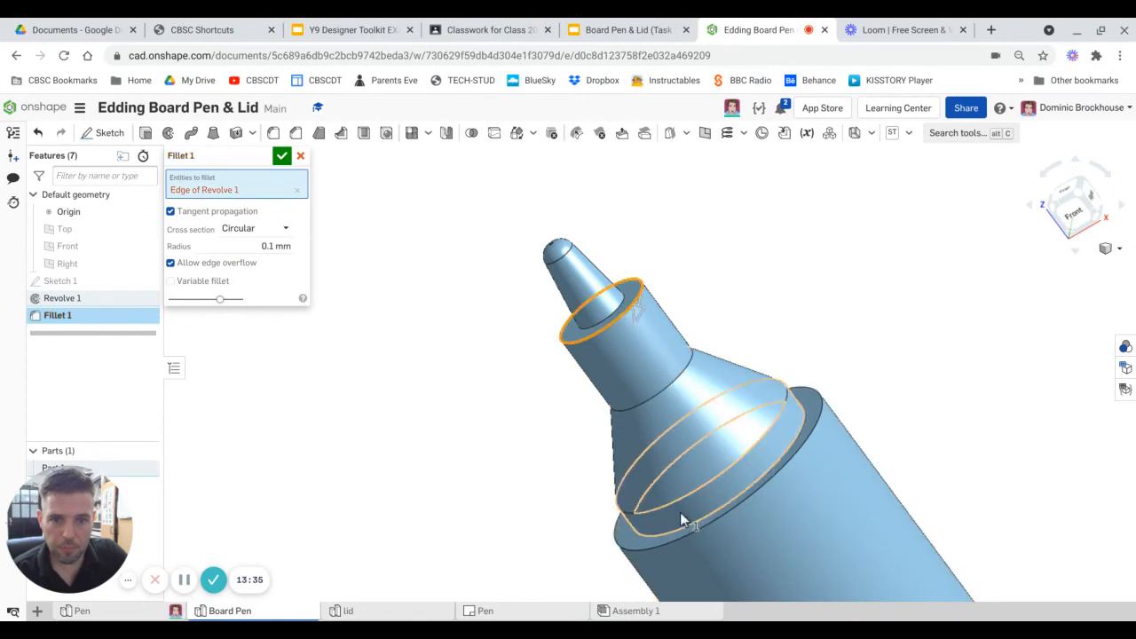
{"action": "left_click", "coordinate": [763, 441]}
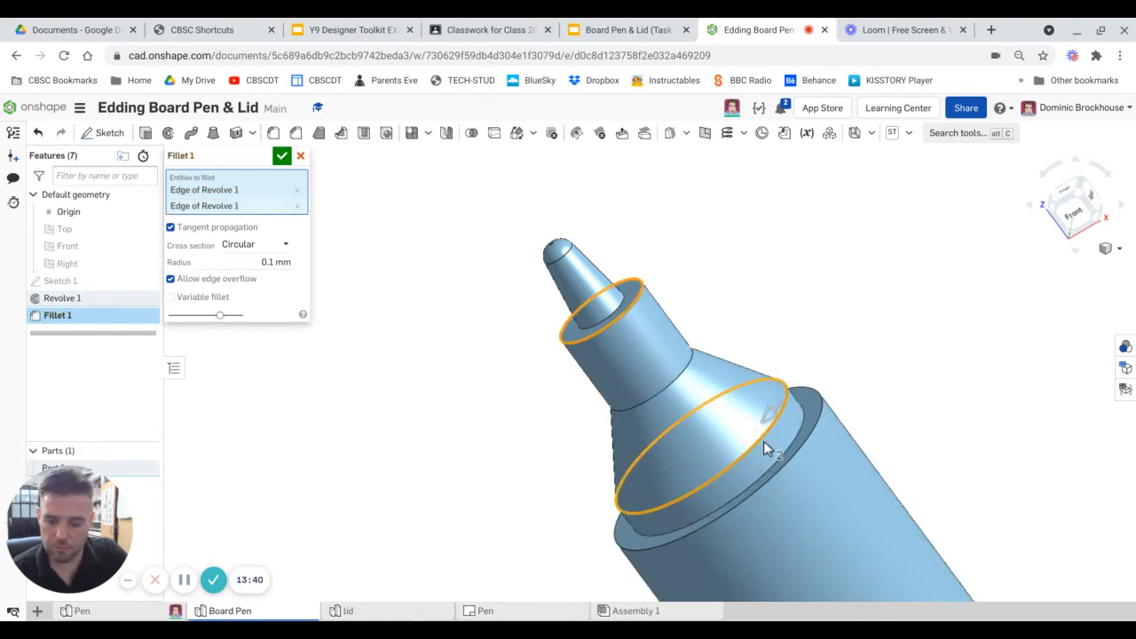
{"action": "left_click", "coordinate": [797, 458]}
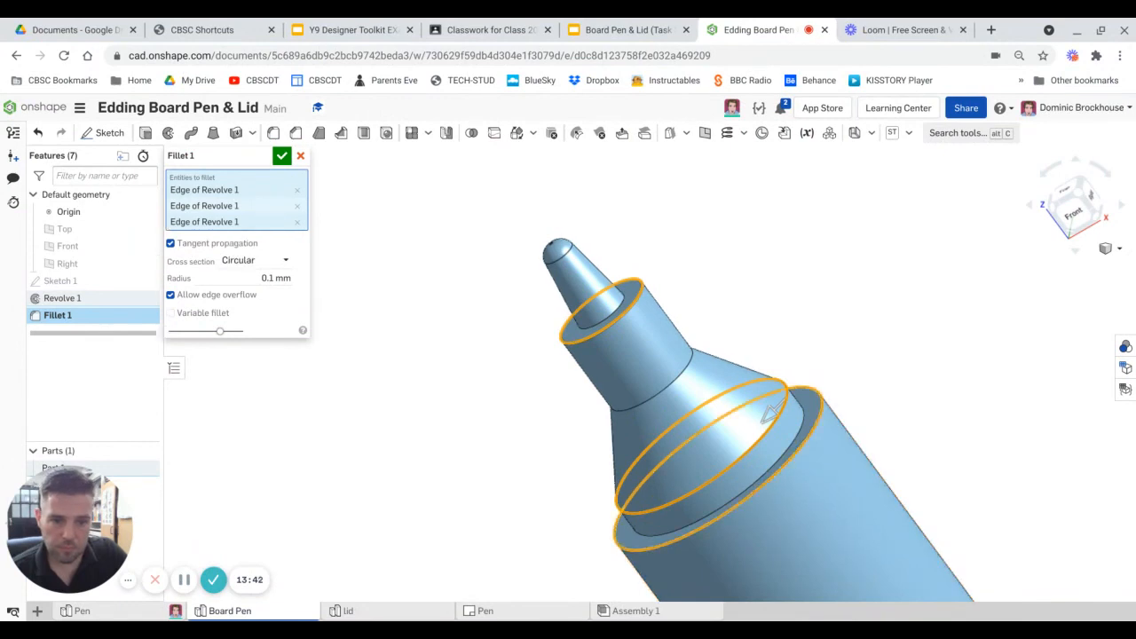
{"action": "right_click_drag", "start_coordinate": [536, 415], "coordinate": [529, 423]}
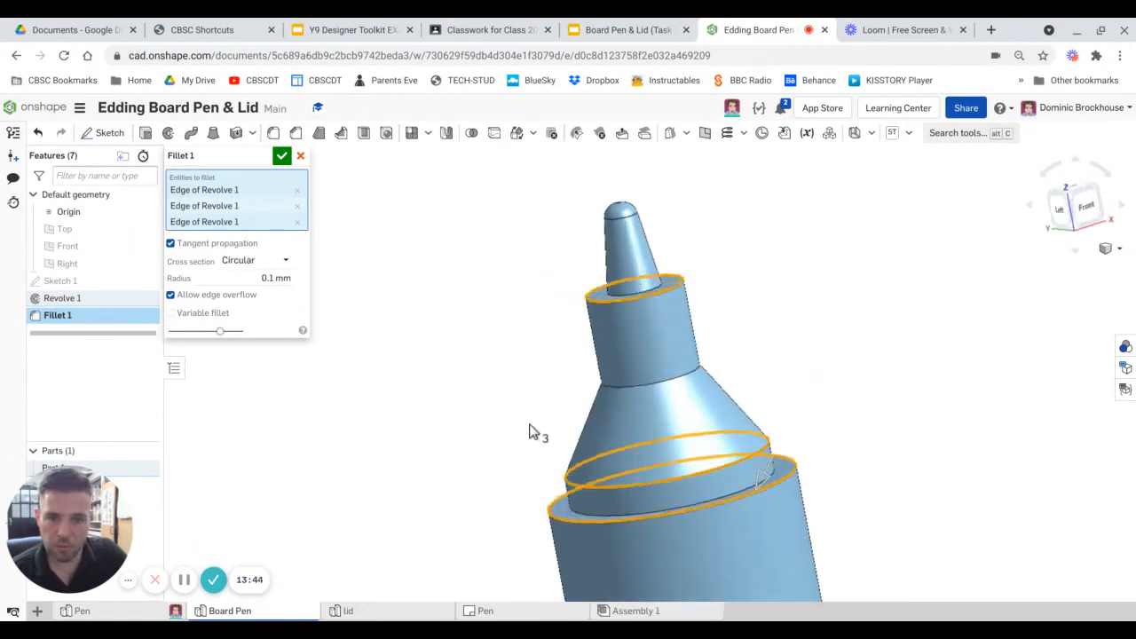
{"action": "left_click", "coordinate": [281, 155]}
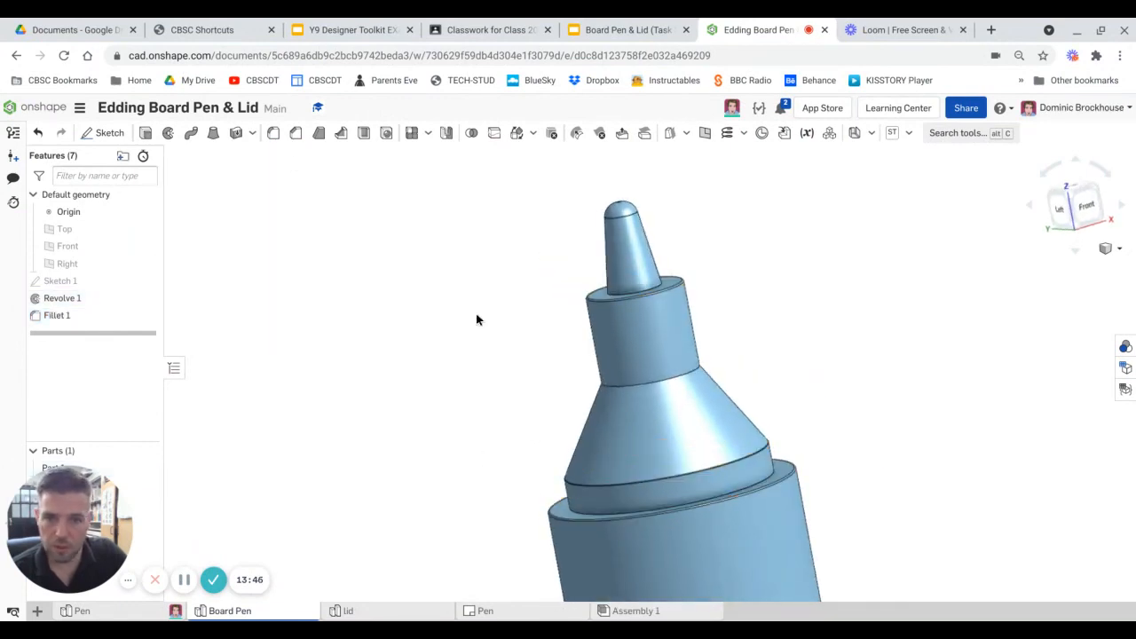
Change the whole pen part's appearance to dark grey 4D4D4D.
{"action": "right_click_drag", "start_coordinate": [819, 323], "coordinate": [784, 343]}
{"action": "scroll", "coordinate": [781, 355], "scroll_direction": "up", "scroll_amount": 1}
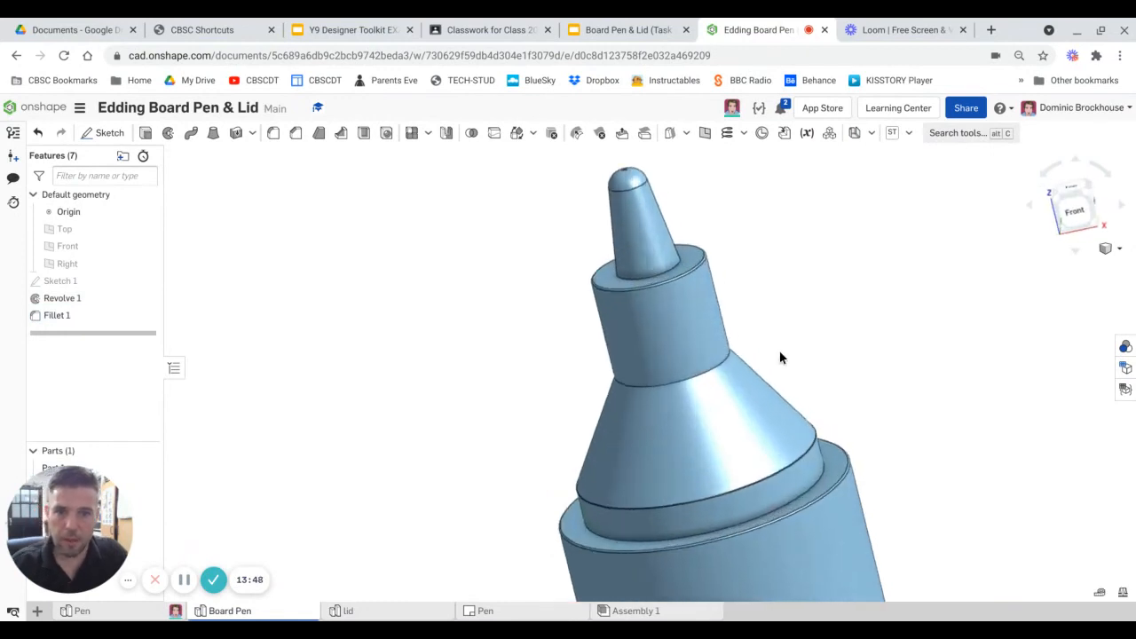
{"action": "scroll", "coordinate": [781, 367], "scroll_direction": "down", "scroll_amount": 10}
{"action": "middle_click_drag", "start_coordinate": [668, 436], "coordinate": [607, 433]}
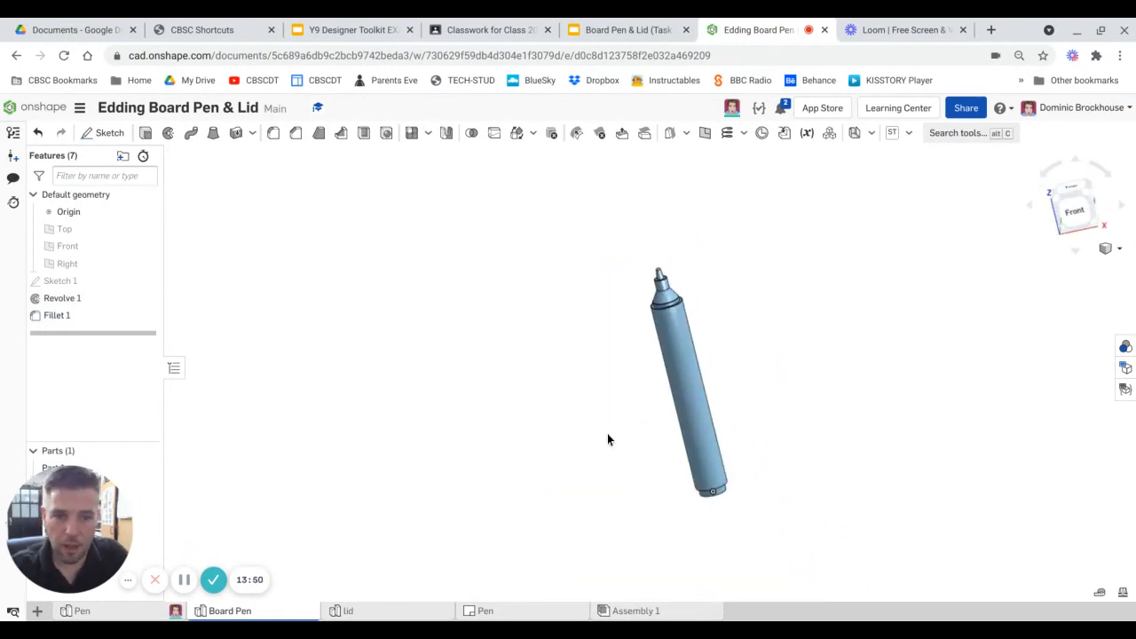
{"action": "scroll", "coordinate": [754, 398], "scroll_direction": "up", "scroll_amount": 2}
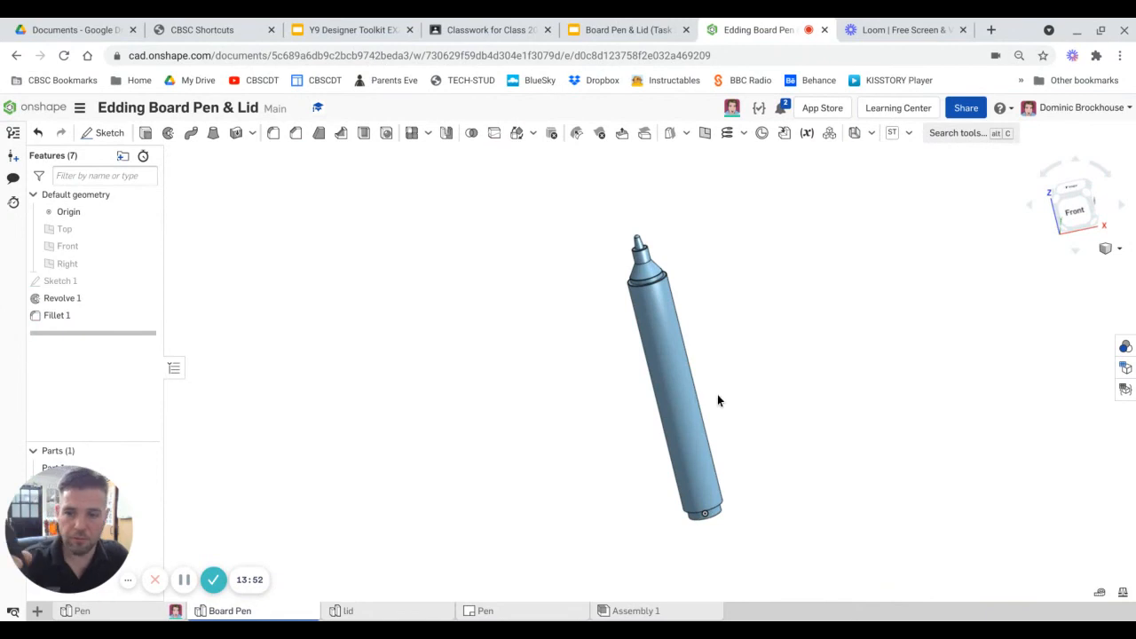
{"action": "right_click", "coordinate": [673, 376]}
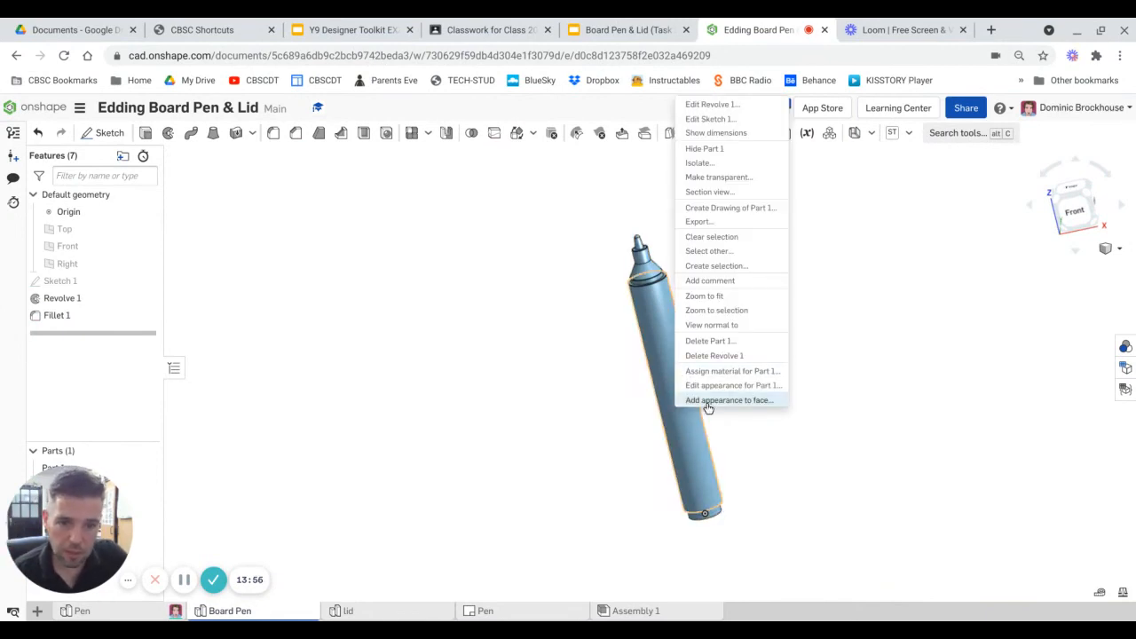
{"action": "left_click", "coordinate": [713, 387]}
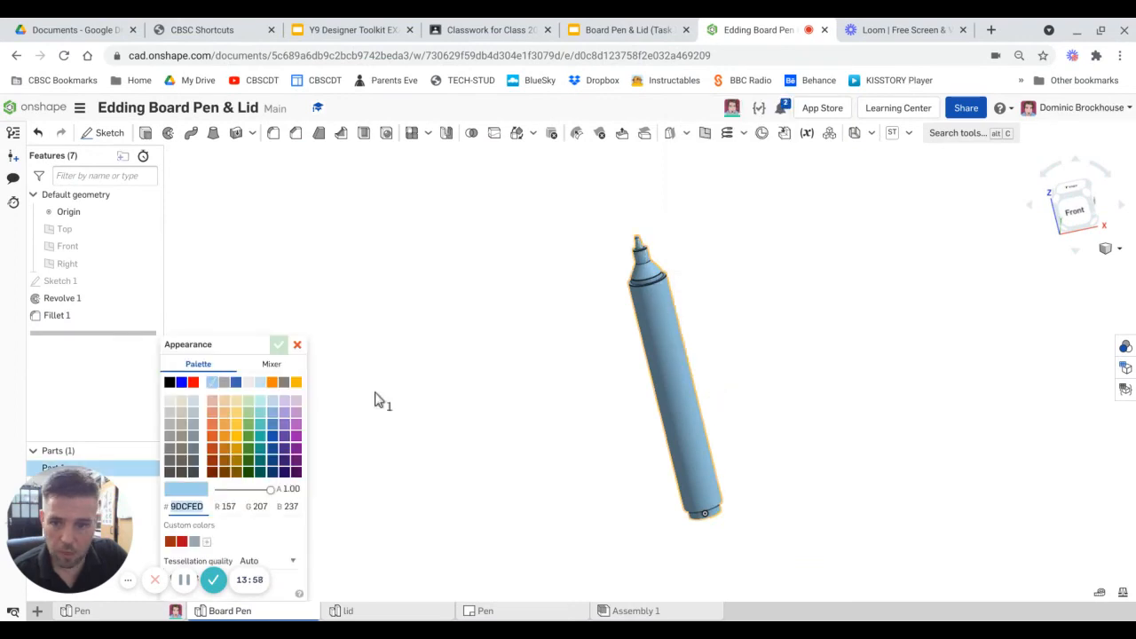
{"action": "left_click", "coordinate": [171, 385]}
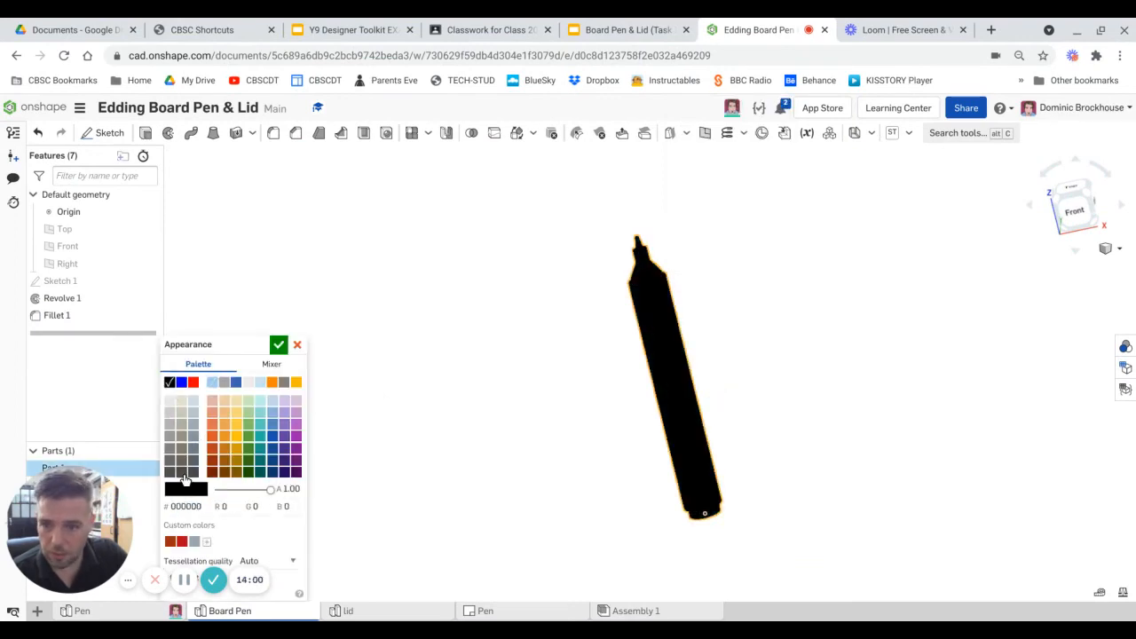
{"action": "left_click", "coordinate": [174, 471]}
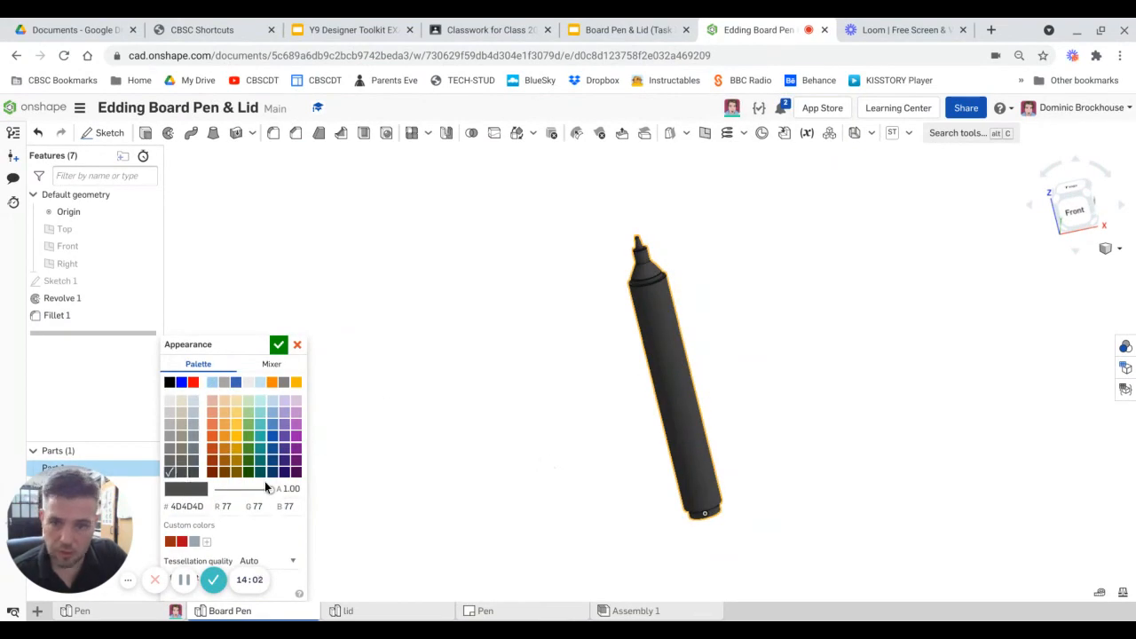
{"action": "left_click", "coordinate": [279, 348]}
{"action": "right_click_drag", "start_coordinate": [546, 485], "coordinate": [513, 481]}
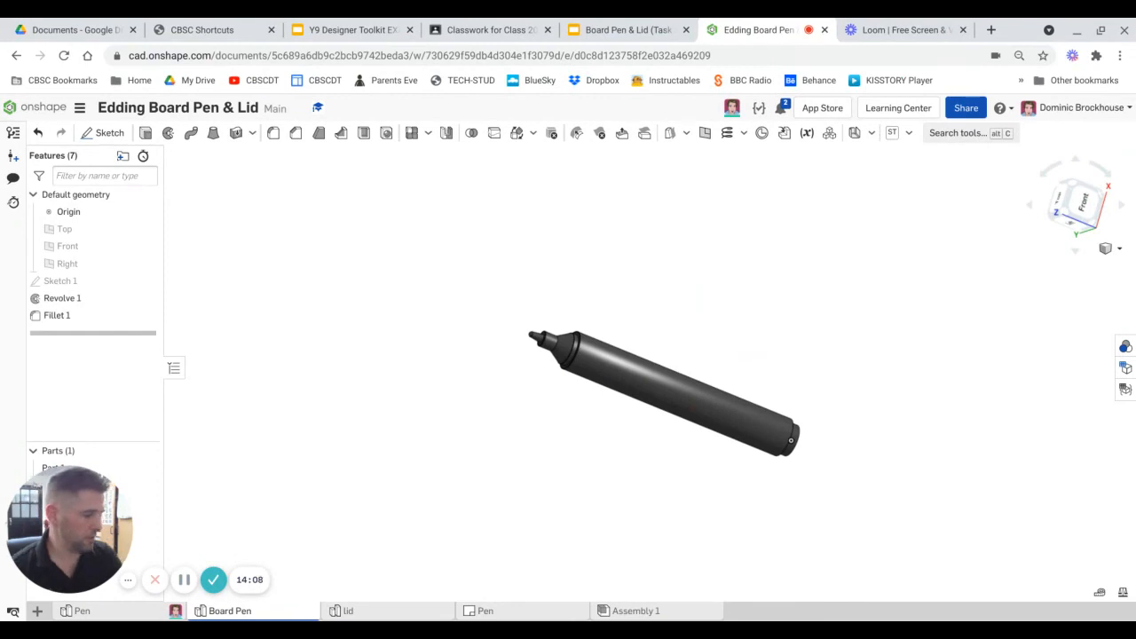
{"action": "mouse_move", "coordinate": [680, 415]}
{"action": "right_mouse_down"}
{"action": "mouse_move", "coordinate": [637, 388]}
{"action": "mouse_move", "coordinate": [655, 379]}
{"action": "mouse_move", "coordinate": [642, 388]}
{"action": "mouse_move", "coordinate": [685, 405]}
{"action": "right_mouse_up"}
{"action": "scroll", "coordinate": [683, 399], "scroll_direction": "up", "scroll_amount": 3}
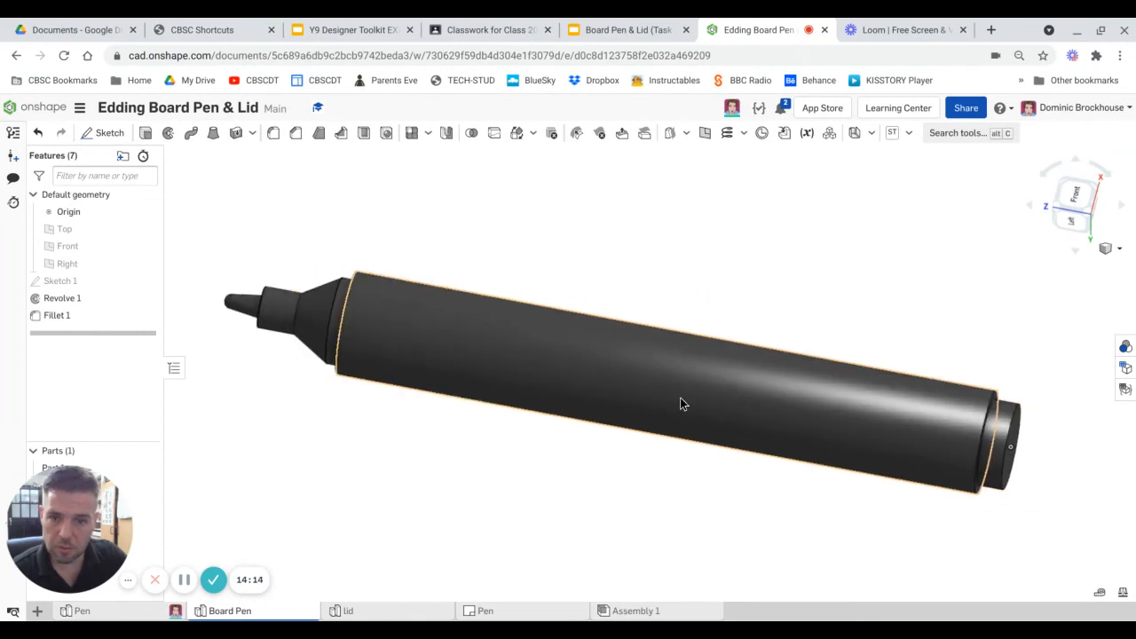